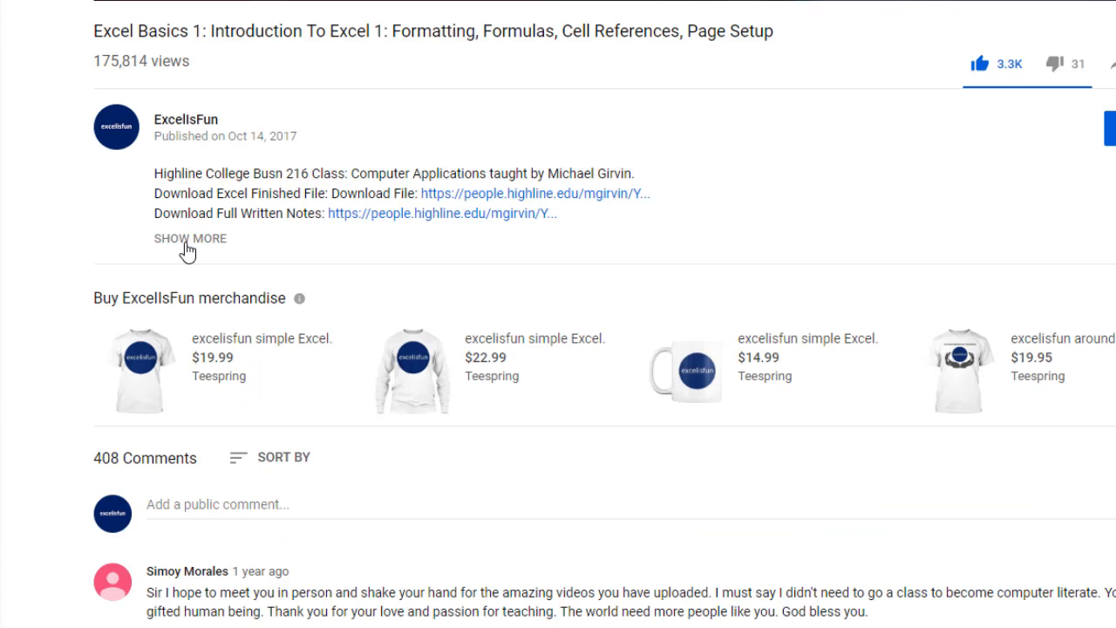
- Expand the Excel Basics 1 video's description and look through its download links and topic list
{"action": "left_click", "coordinate": [208, 246]}
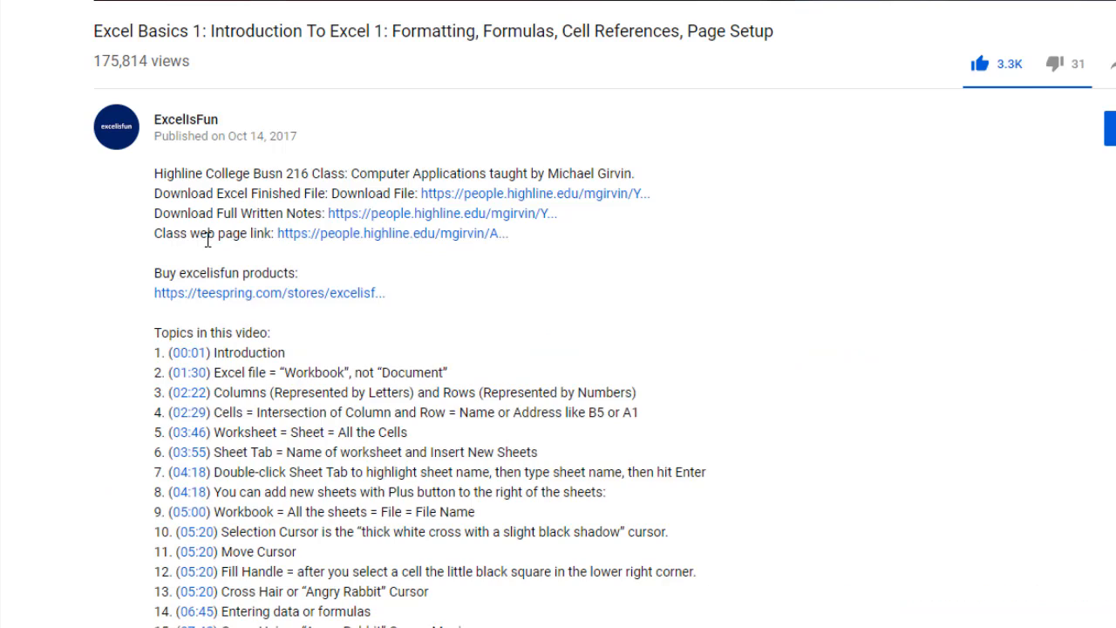
{"action": "scroll", "coordinate": [509, 311], "scroll_direction": "down", "scroll_amount": 2}
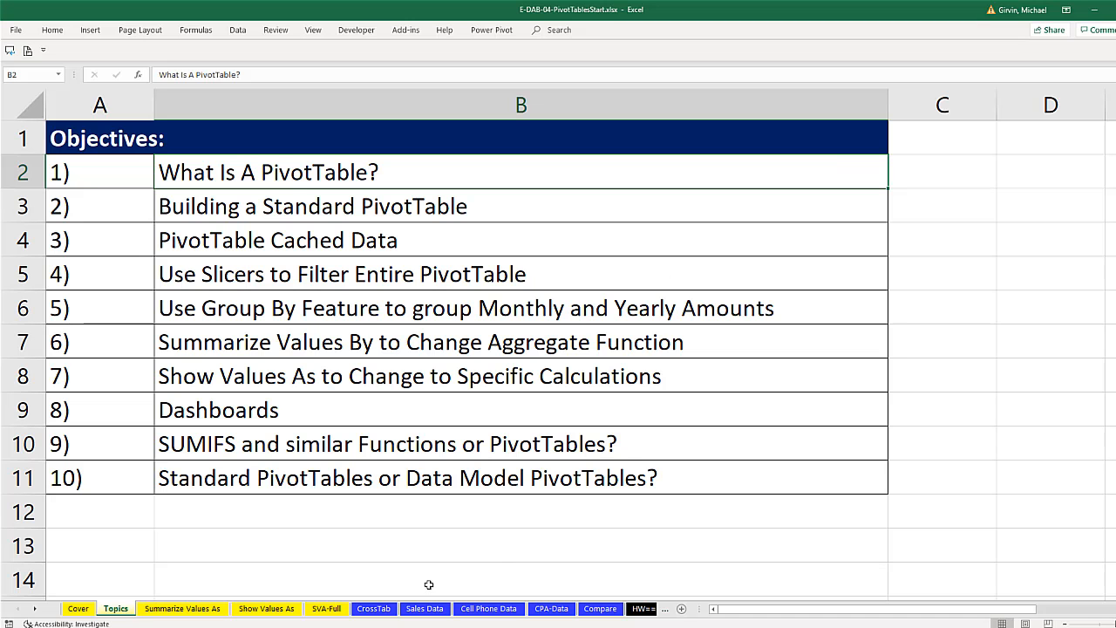
- On the CrossTab worksheet, start creating a PivotTable from the sales data table
{"action": "left_click", "coordinate": [368, 614]}
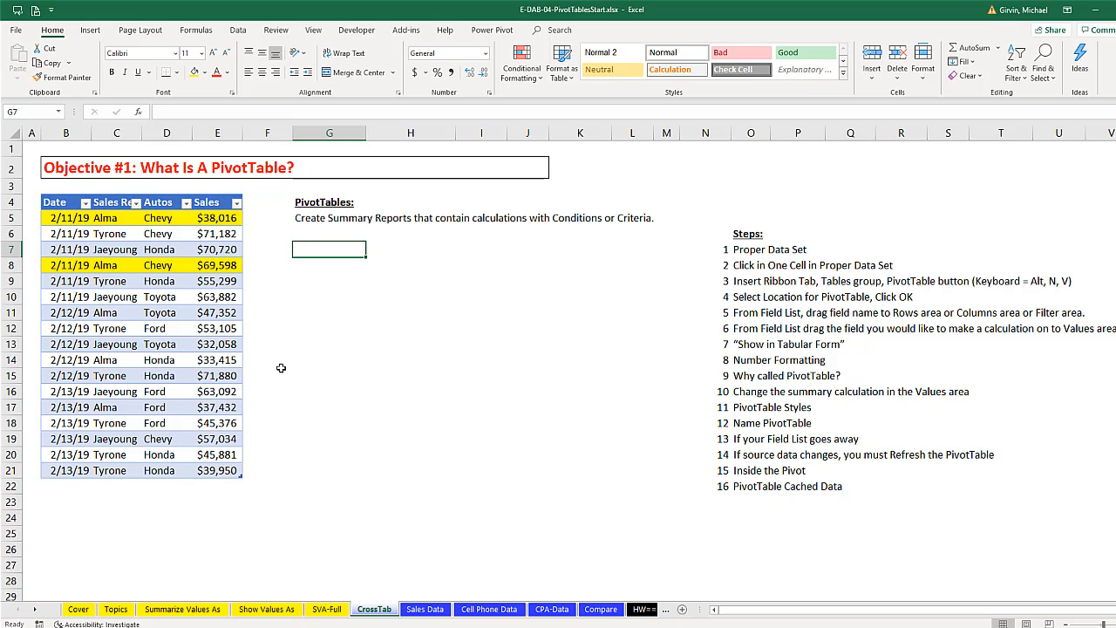
{"action": "left_click", "coordinate": [170, 232]}
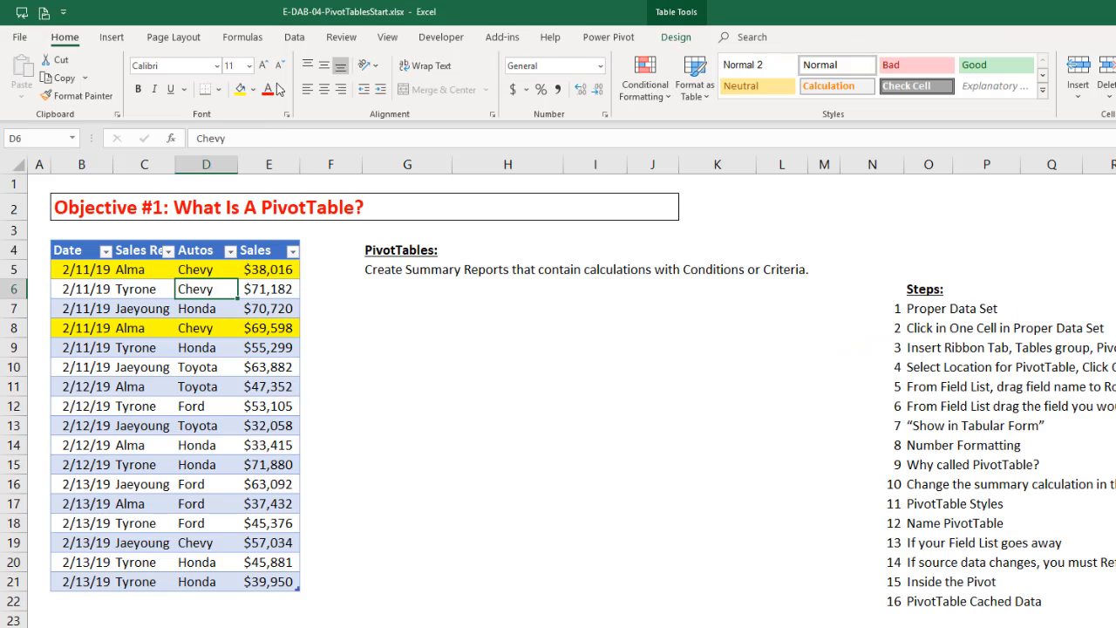
{"action": "left_click", "coordinate": [294, 37]}
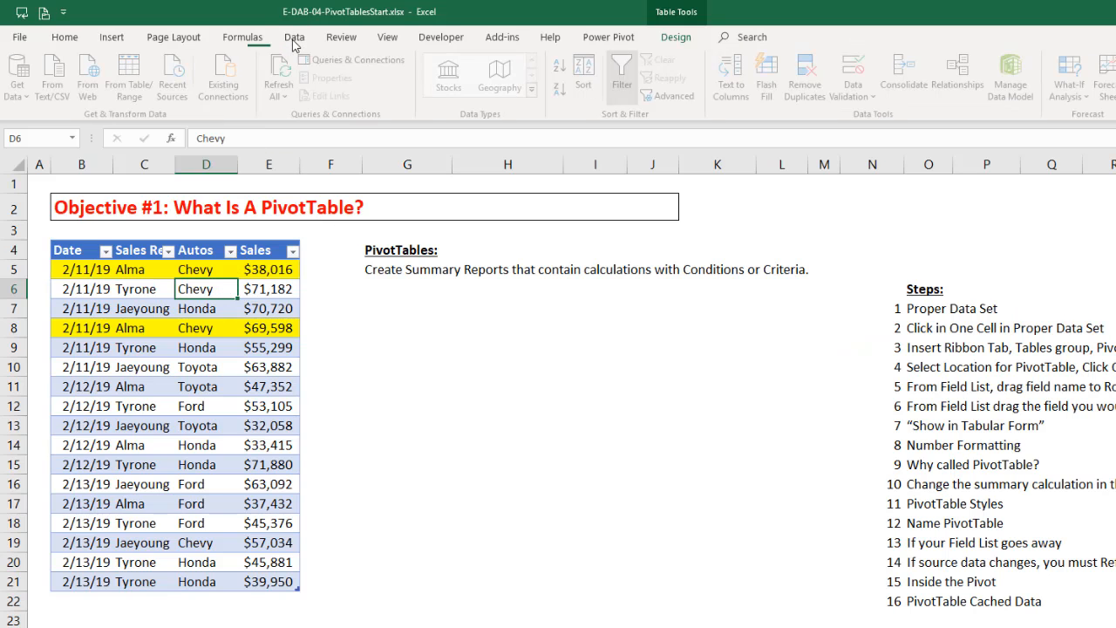
{"action": "left_click", "coordinate": [119, 39]}
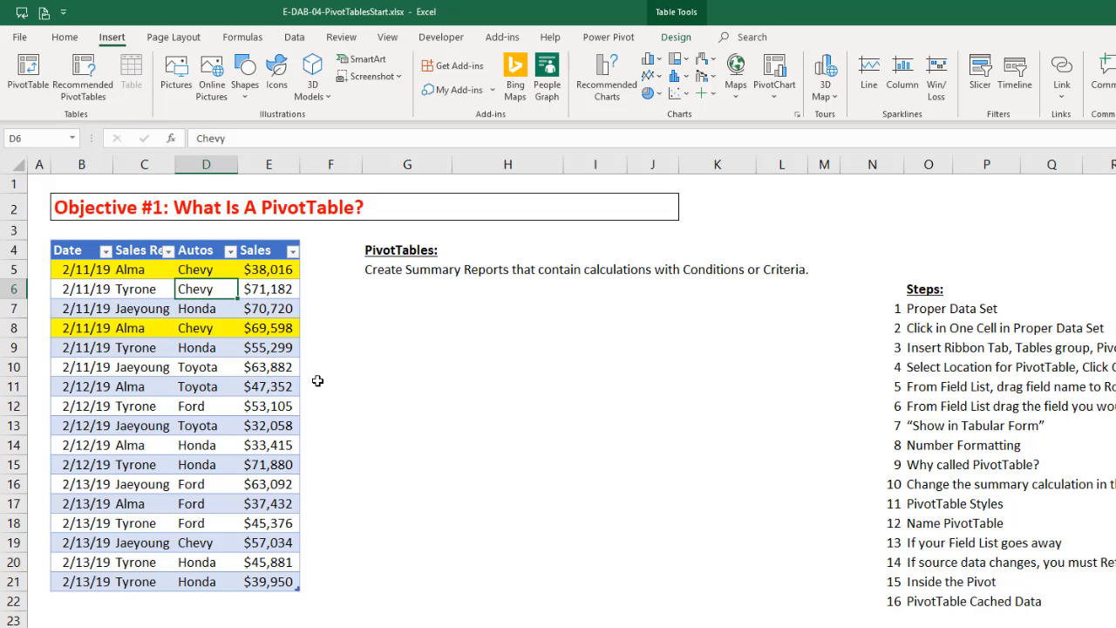
{"action": "key", "text": "alt"}
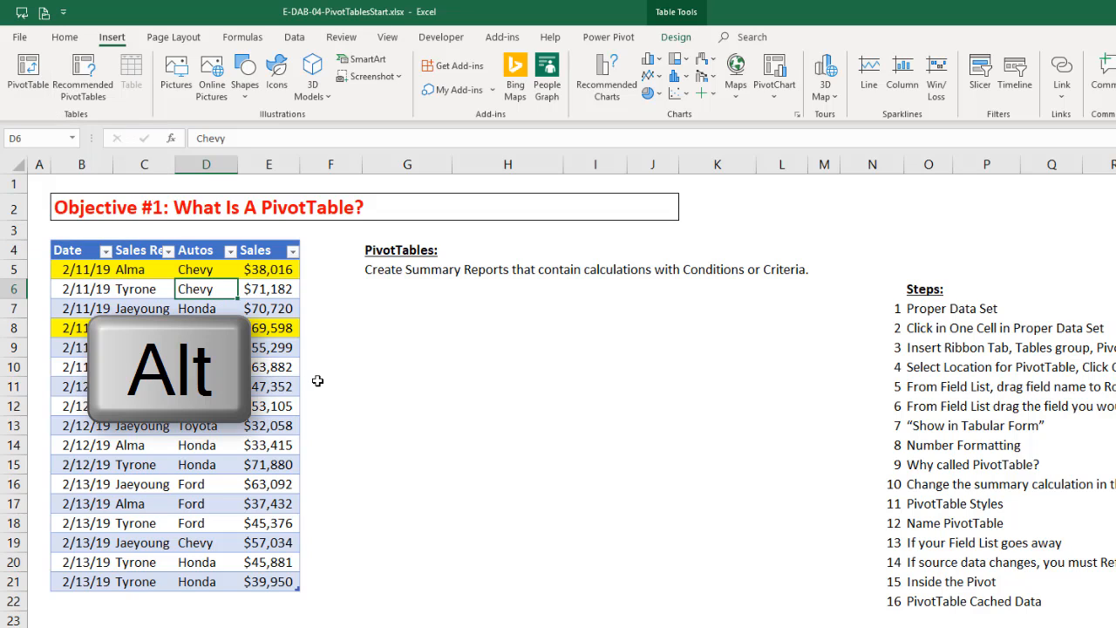
{"action": "key", "text": "n"}
{"action": "key", "text": "v"}
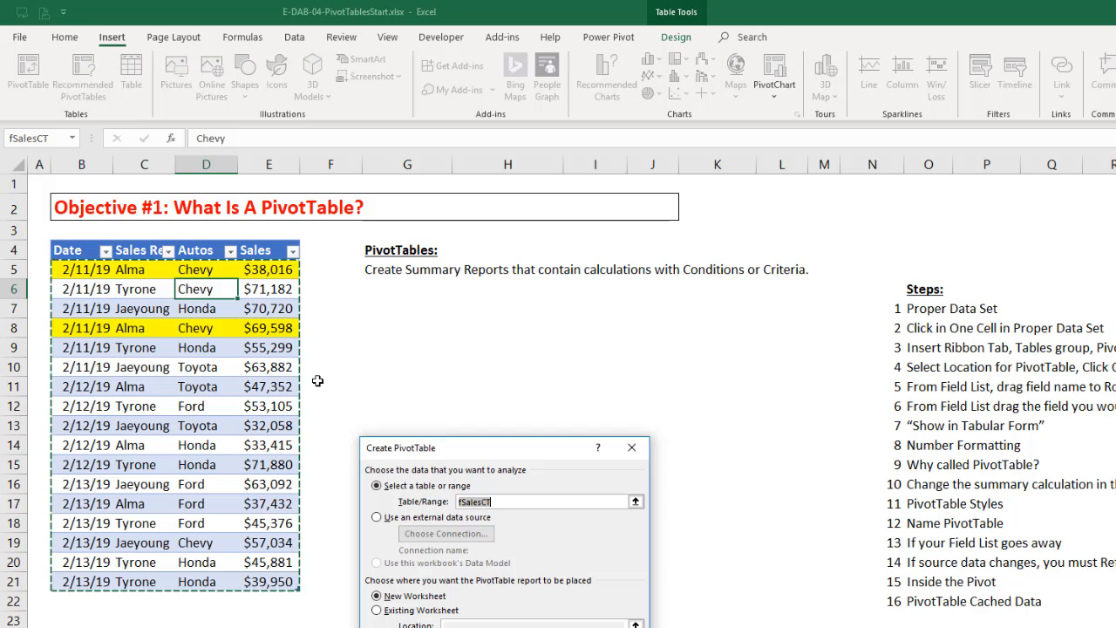
{"action": "key", "text": "alt"}
{"action": "left_click_drag", "start_coordinate": [484, 453], "coordinate": [464, 367]}
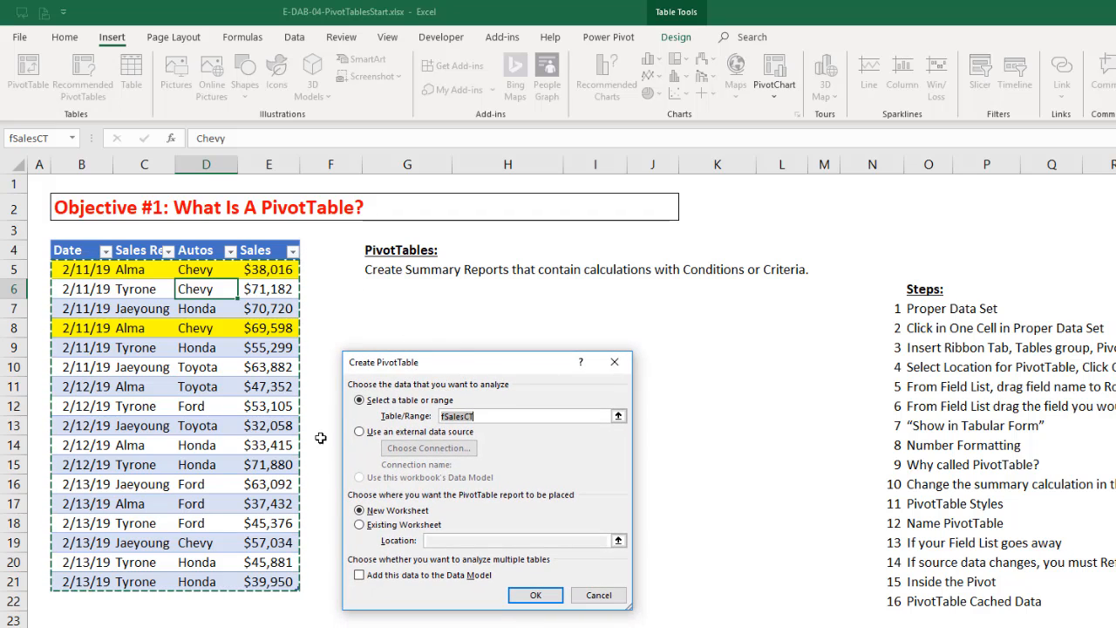
- Place the PivotTable for the fSalesCT table on the existing worksheet at cell G7 and create it
{"action": "double_click", "coordinate": [454, 417]}
{"action": "left_click", "coordinate": [360, 526]}
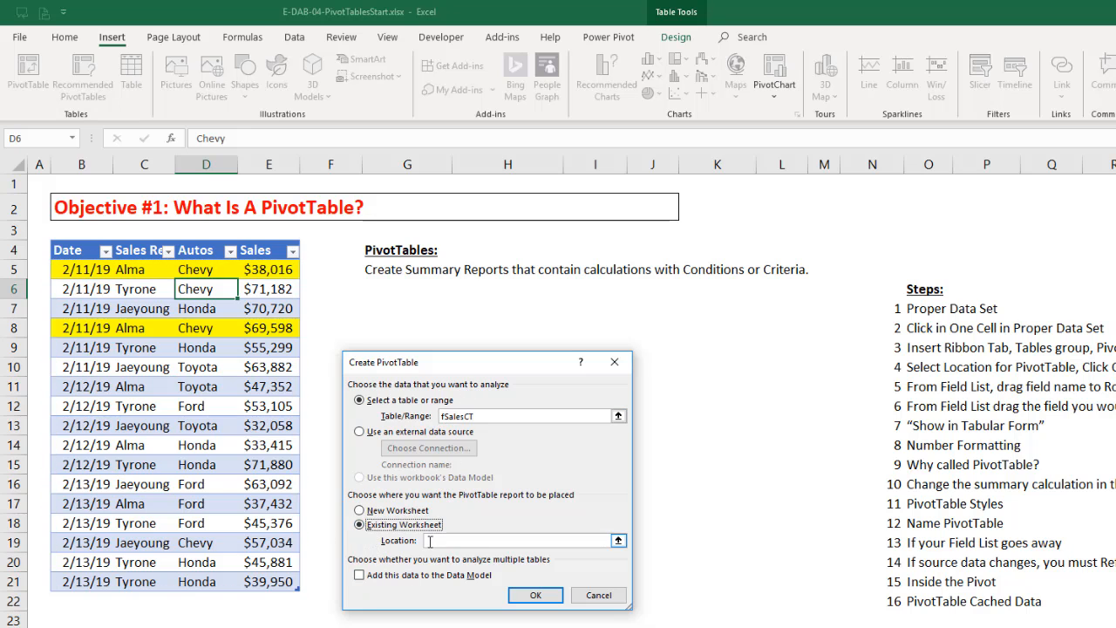
{"action": "left_click", "coordinate": [375, 311]}
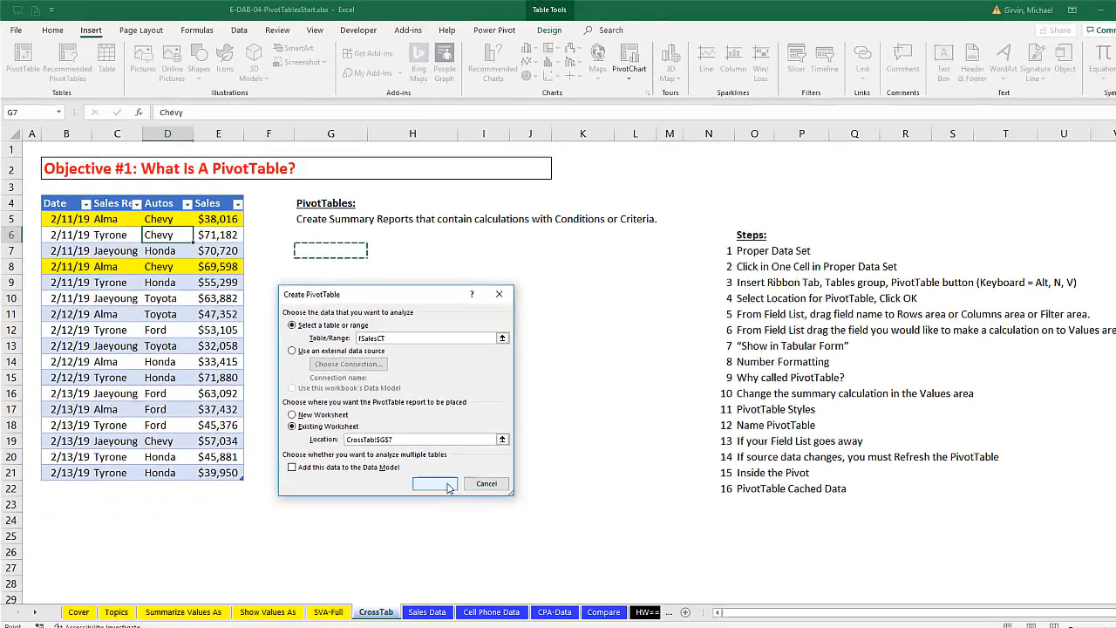
{"action": "left_click", "coordinate": [548, 596]}
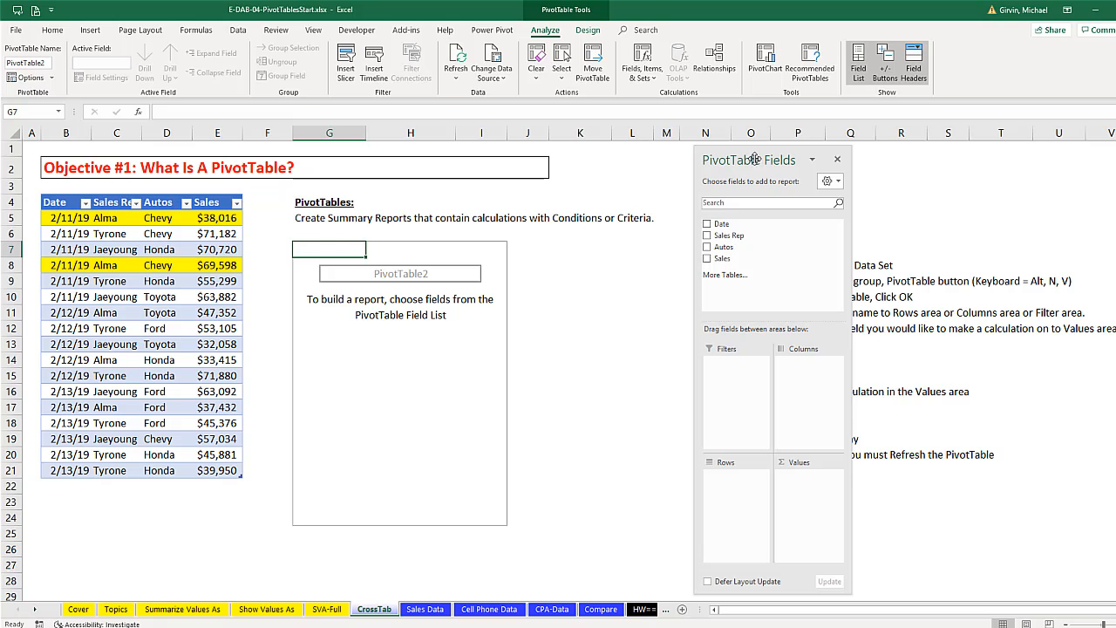
- Dock the PivotTable Fields list, undock it again beside the empty report, and widen it
{"action": "left_click_drag", "start_coordinate": [755, 158], "coordinate": [1074, 157]}
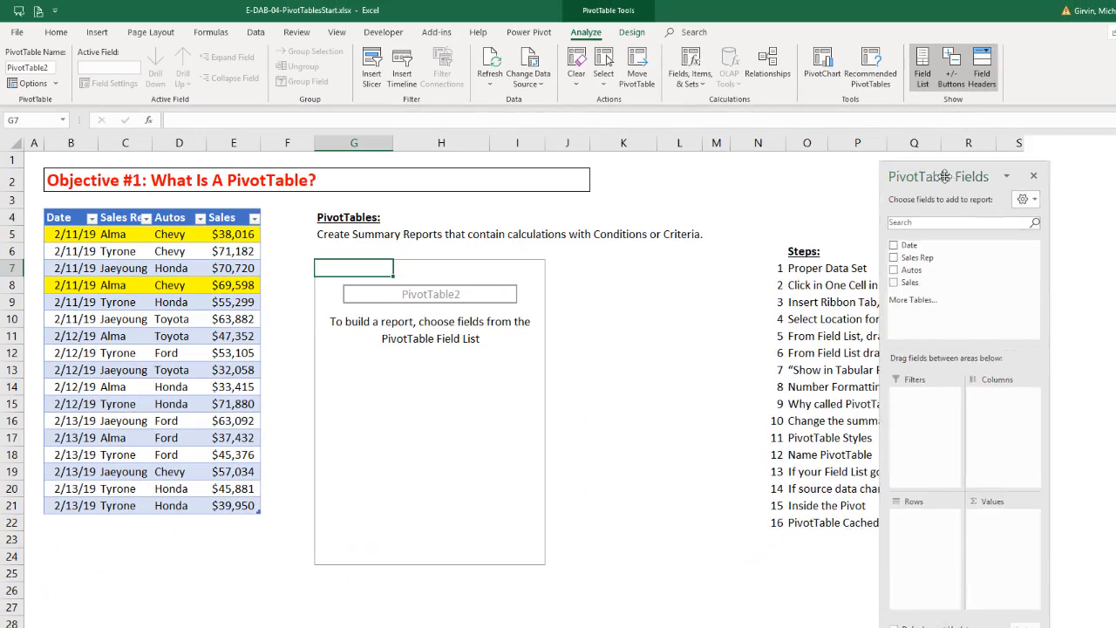
{"action": "left_click_drag", "start_coordinate": [967, 168], "coordinate": [431, 256]}
{"action": "left_click_drag", "start_coordinate": [850, 291], "coordinate": [923, 290]}
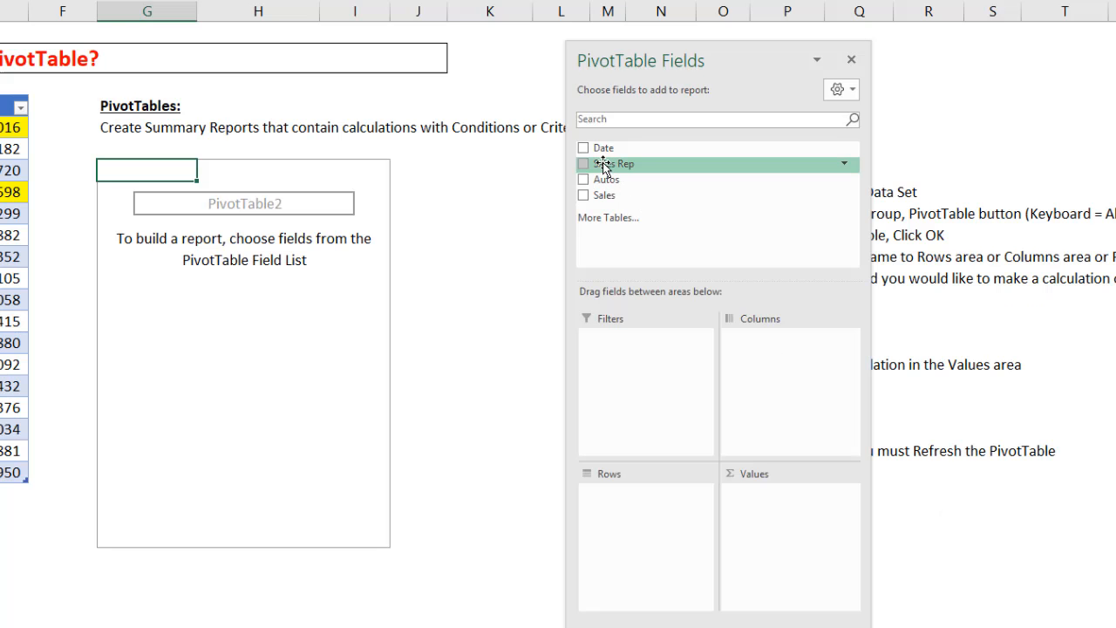
- Lay out the PivotTable with Sales Rep in Rows, Autos in Columns and Sales in Values, keeping the field list clear of the report
{"action": "left_click_drag", "start_coordinate": [610, 165], "coordinate": [624, 515]}
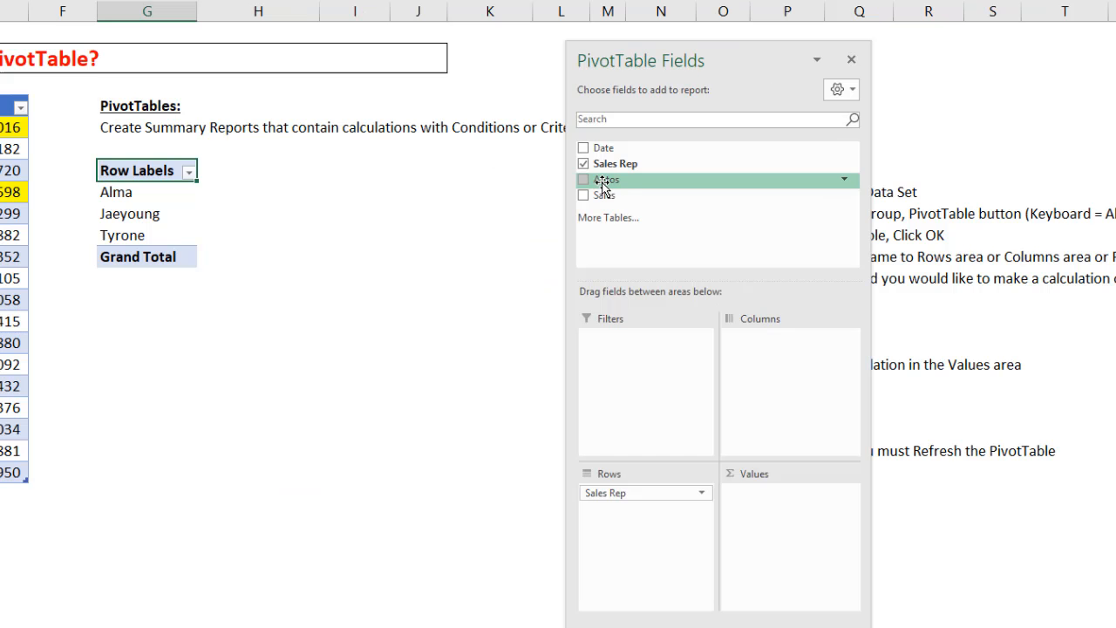
{"action": "left_click_drag", "start_coordinate": [807, 235], "coordinate": [904, 311]}
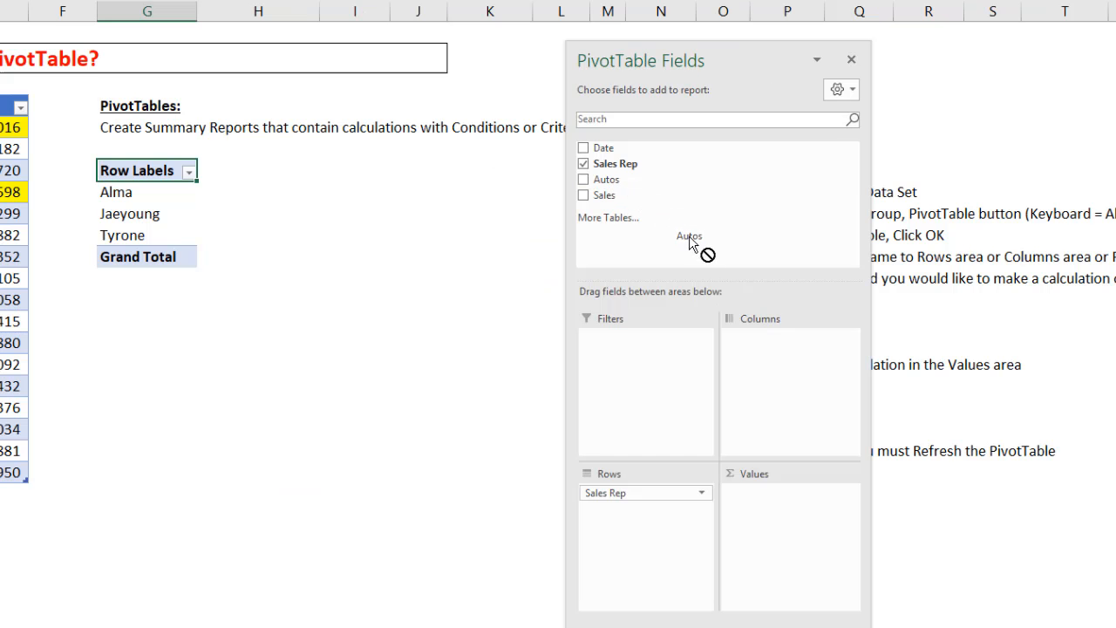
{"action": "left_click_drag", "start_coordinate": [689, 237], "coordinate": [780, 367]}
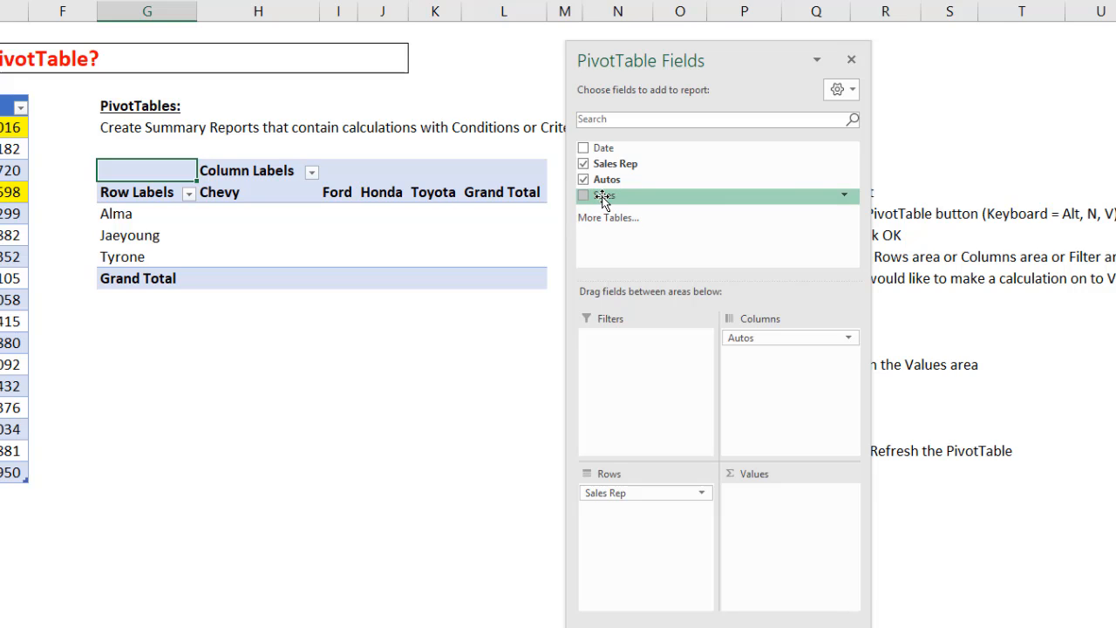
{"action": "left_click_drag", "start_coordinate": [602, 199], "coordinate": [785, 524]}
{"action": "left_click_drag", "start_coordinate": [678, 57], "coordinate": [761, 49]}
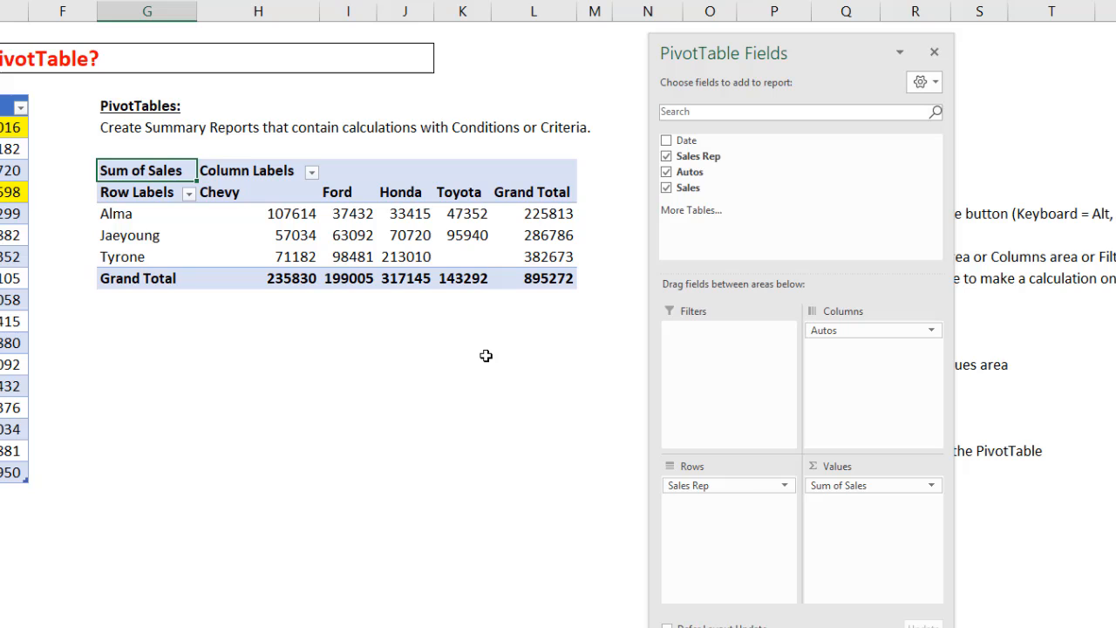
- Change the PivotTable's report layout to Tabular Form
{"action": "left_click", "coordinate": [401, 236]}
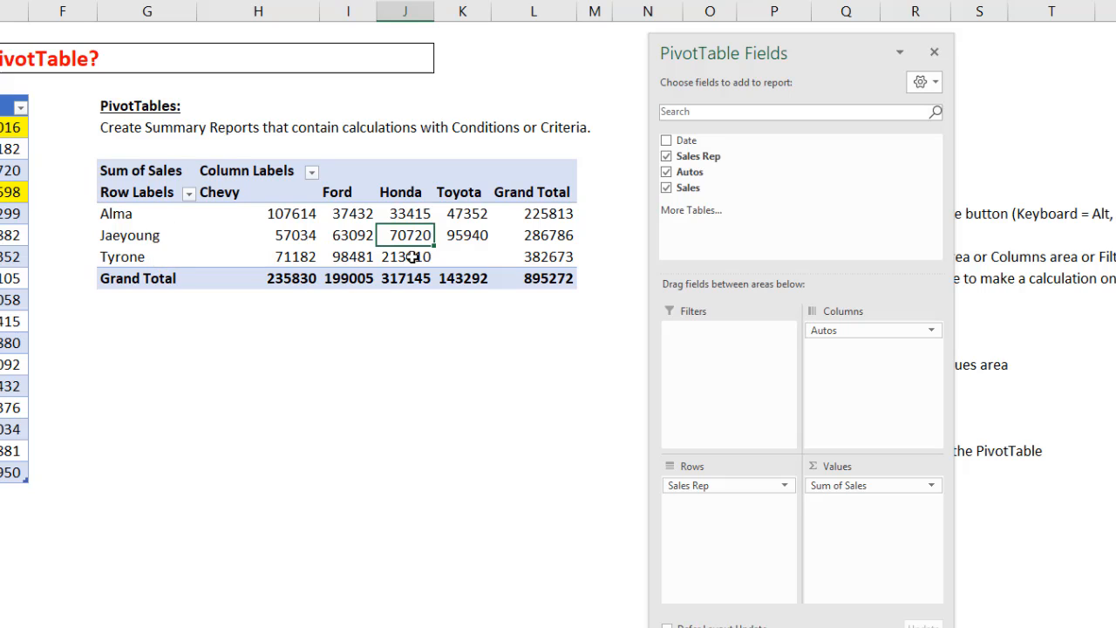
{"action": "mouse_move", "coordinate": [412, 257]}
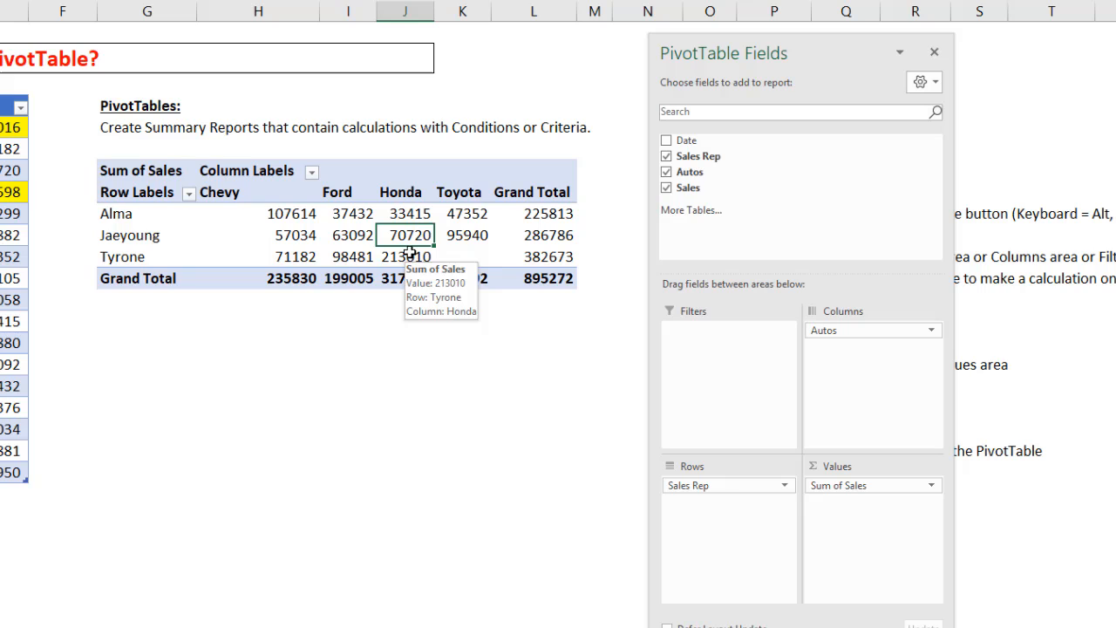
{"action": "mouse_move", "coordinate": [396, 238]}
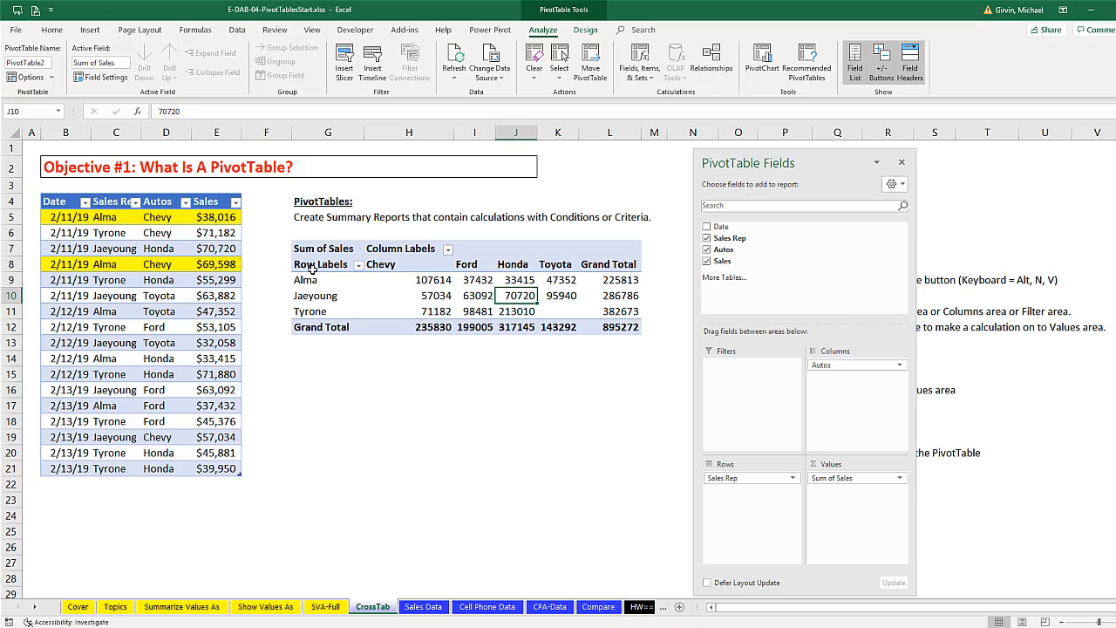
{"action": "left_click", "coordinate": [587, 33]}
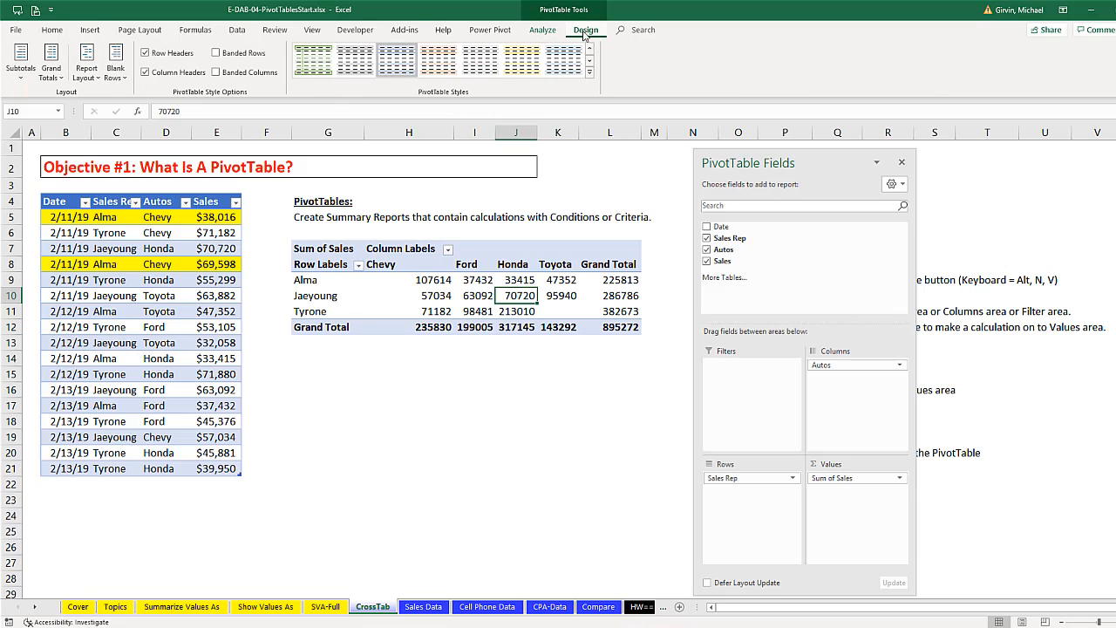
{"action": "left_click", "coordinate": [95, 77]}
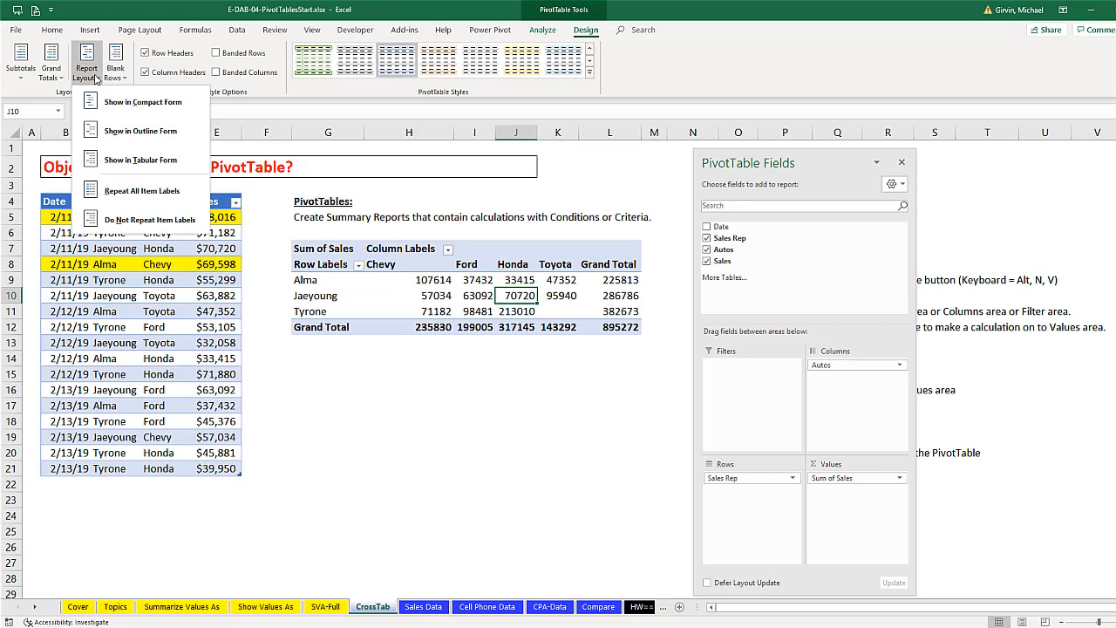
{"action": "left_click", "coordinate": [139, 161]}
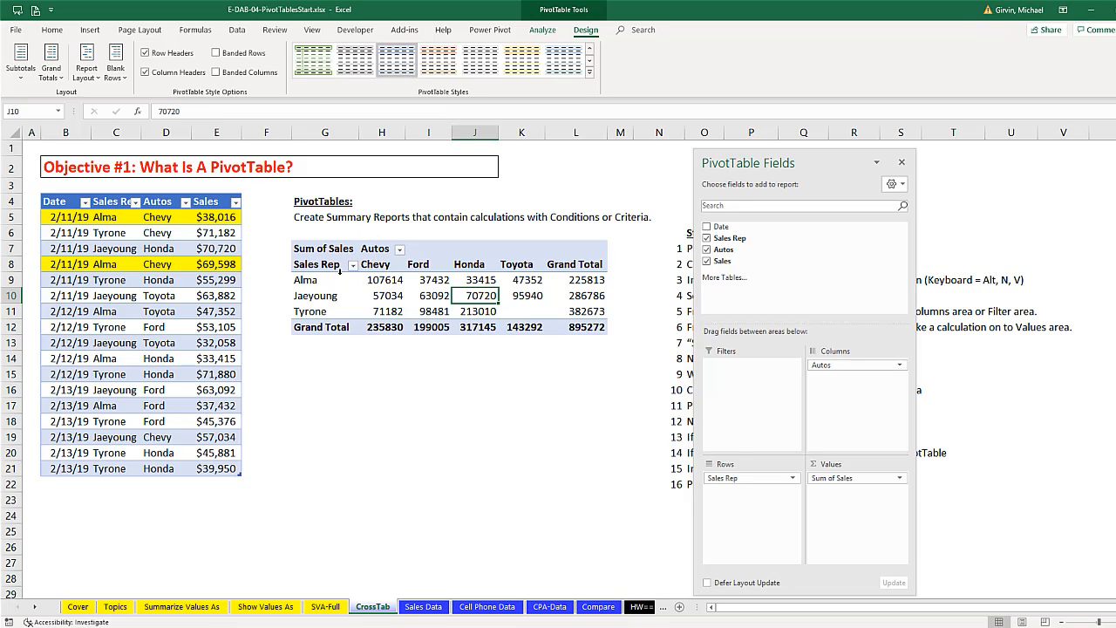
- Set the default report layout for new PivotTables to Show in Tabular Form in the Excel data options
{"action": "left_click", "coordinate": [12, 31]}
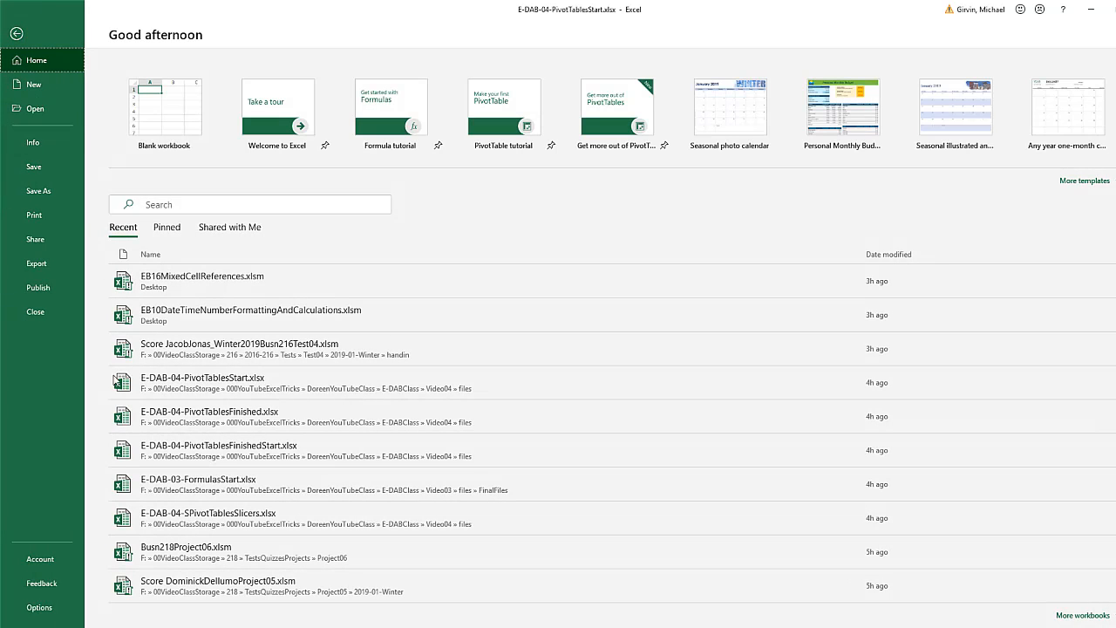
{"action": "left_click", "coordinate": [33, 607]}
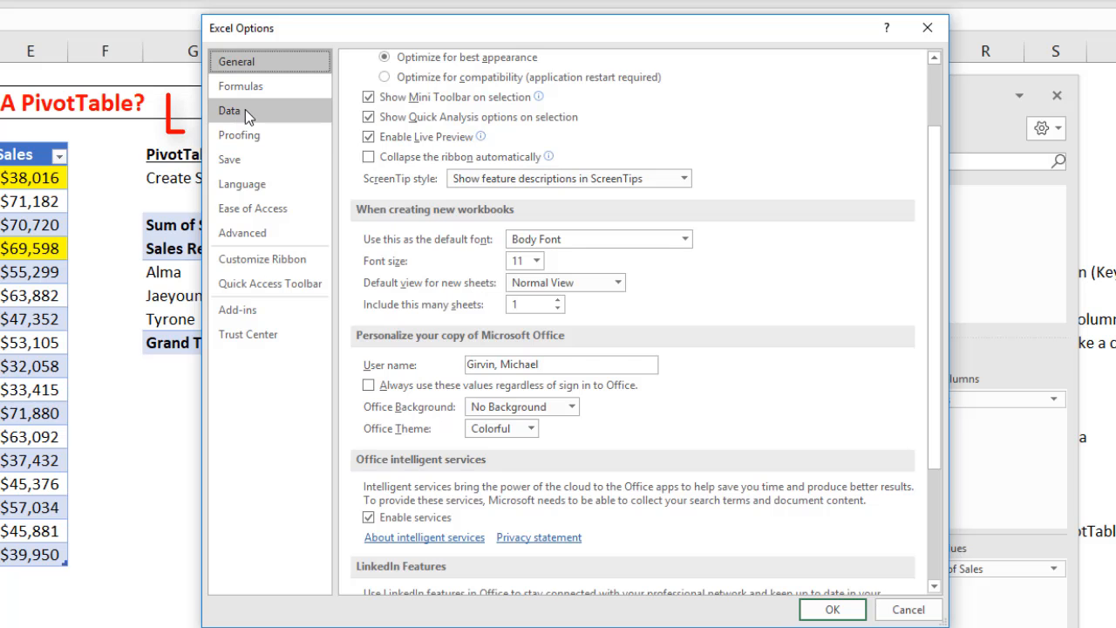
{"action": "left_click", "coordinate": [245, 110]}
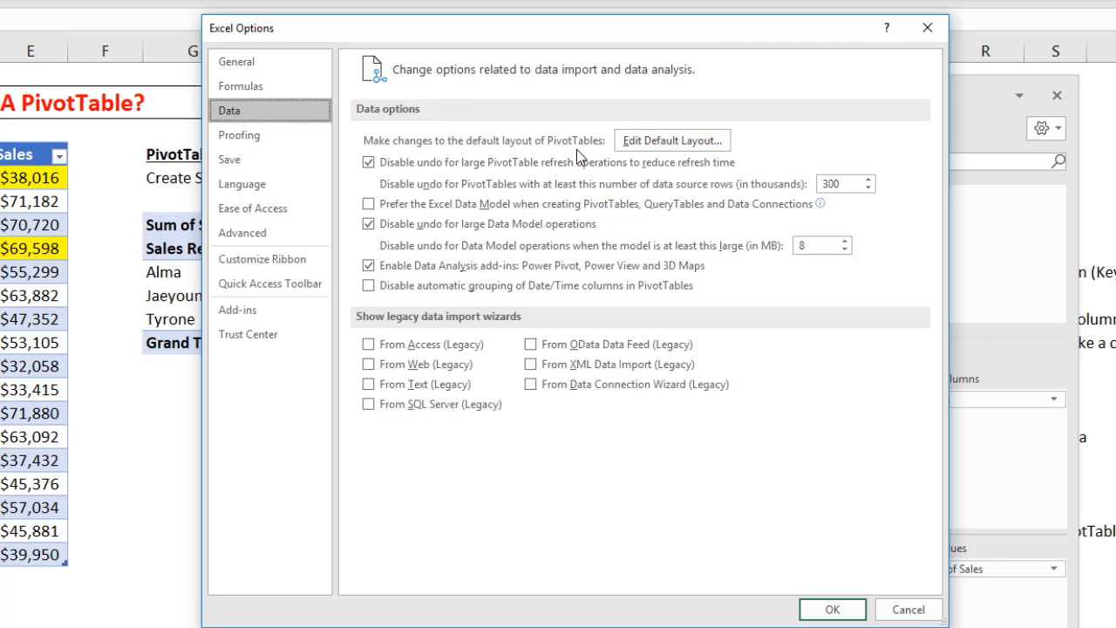
{"action": "left_click", "coordinate": [635, 143]}
{"action": "left_click", "coordinate": [271, 490]}
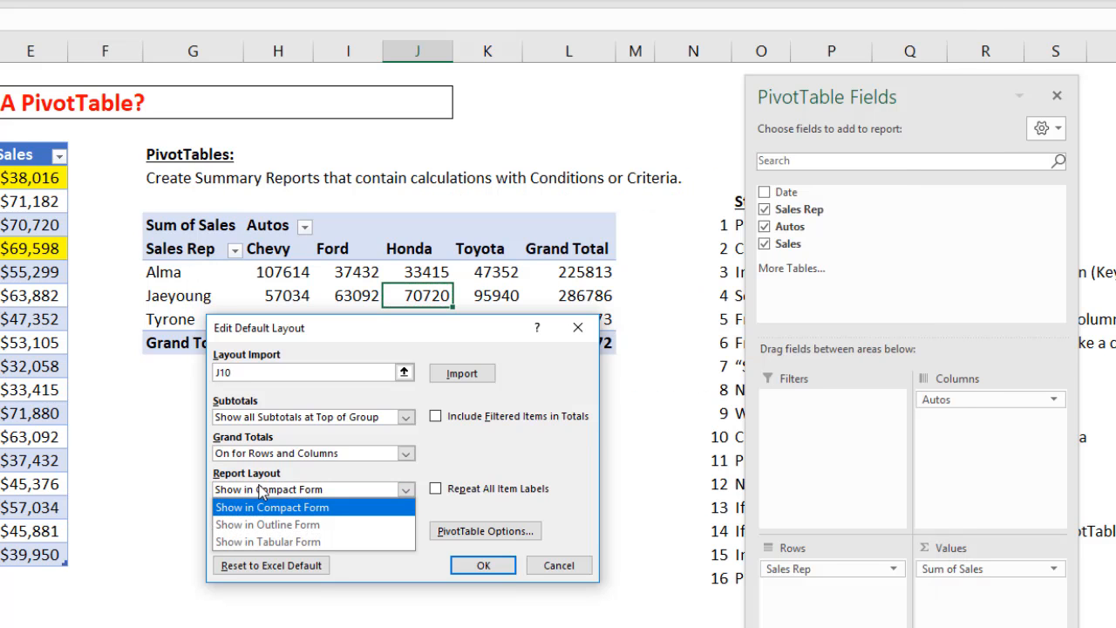
{"action": "left_click", "coordinate": [266, 542]}
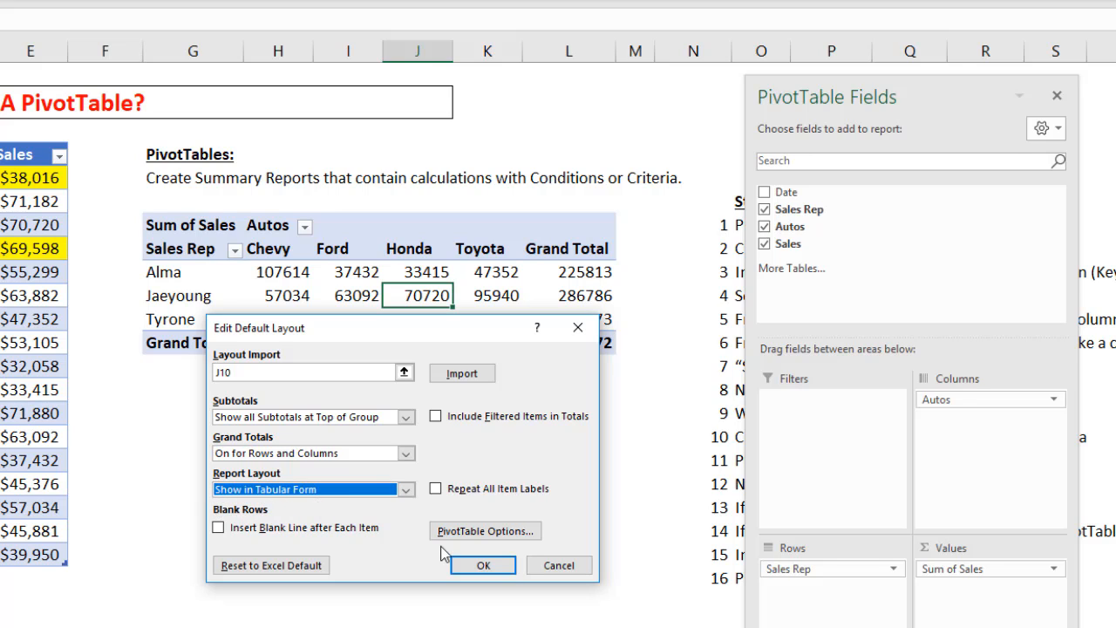
{"action": "left_click", "coordinate": [482, 564]}
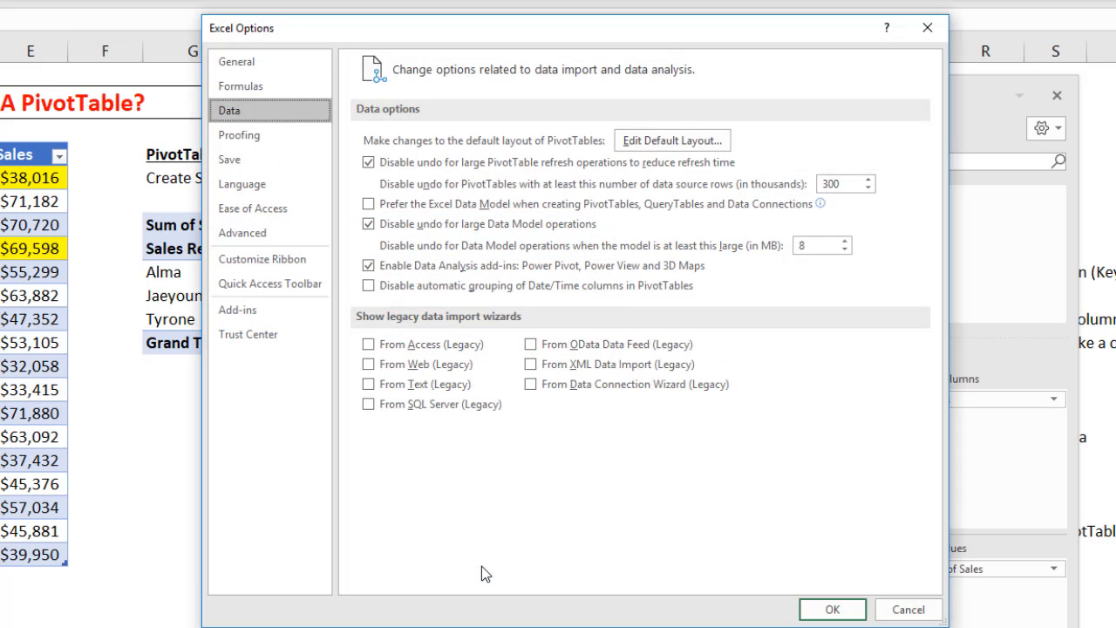
{"action": "left_click", "coordinate": [819, 608]}
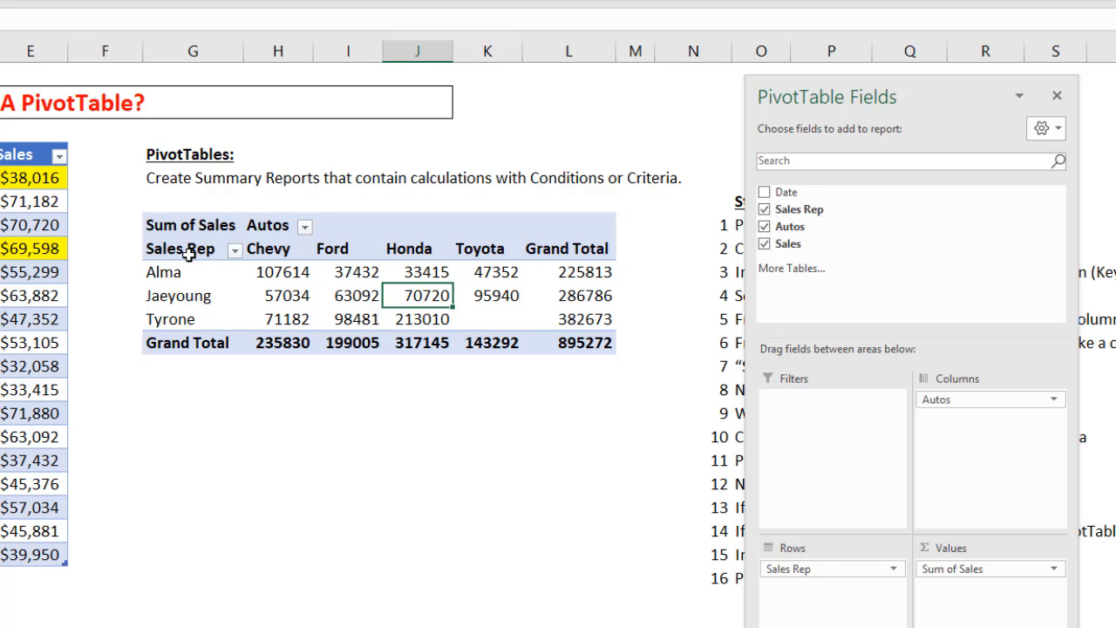
- Examine the Format Cells categories for a PivotTable value, and compare the commands offered inside the report with those for an empty cell
{"action": "left_click", "coordinate": [280, 273]}
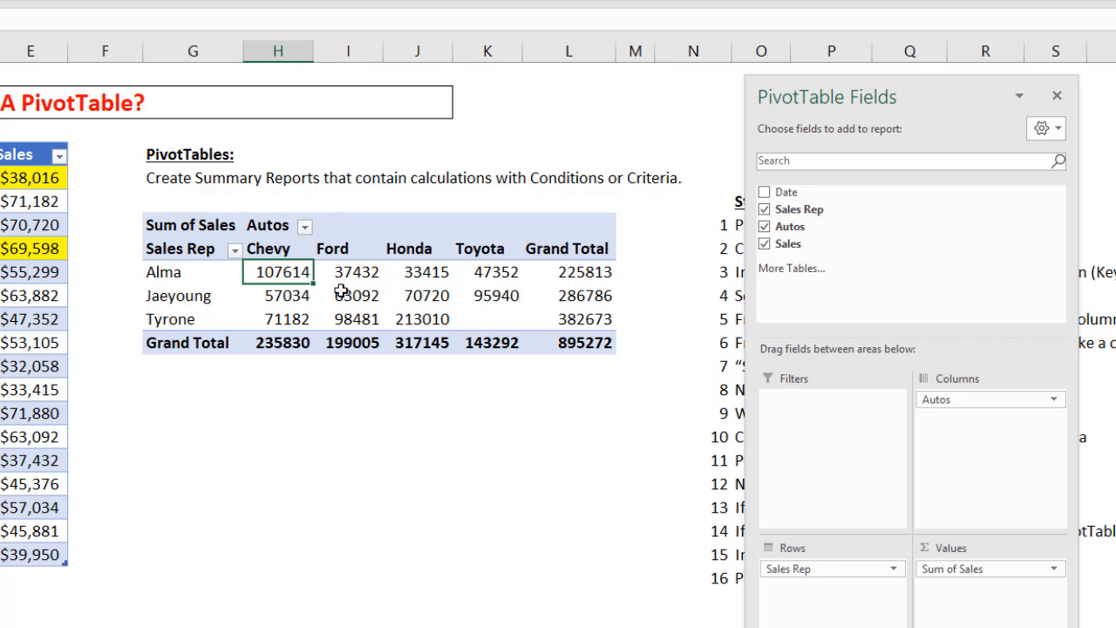
{"action": "left_click", "coordinate": [342, 292]}
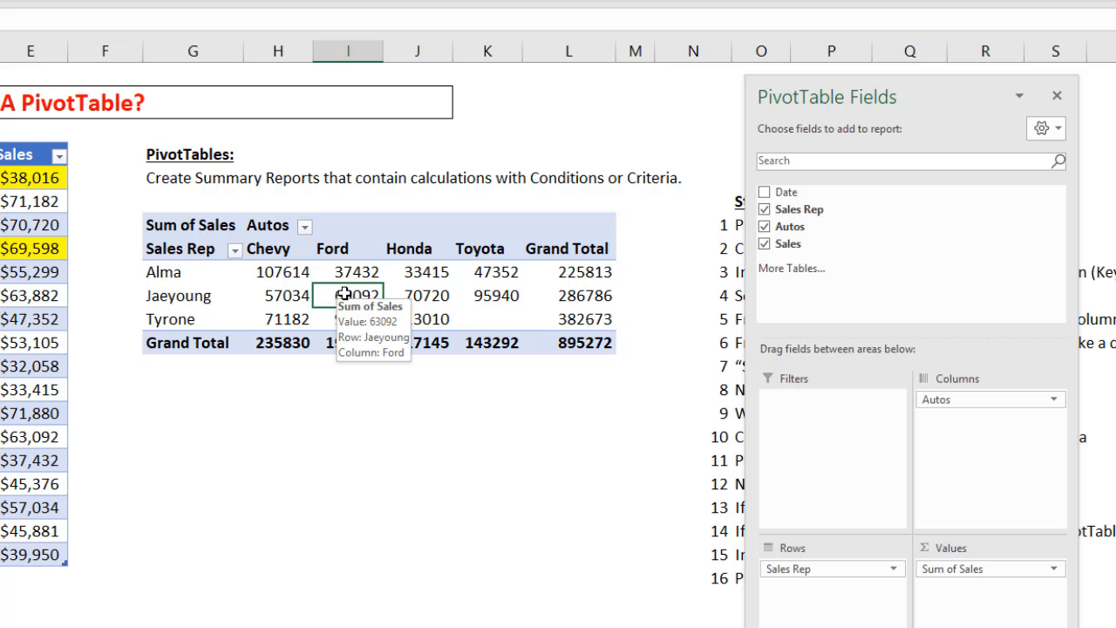
{"action": "right_click", "coordinate": [346, 296]}
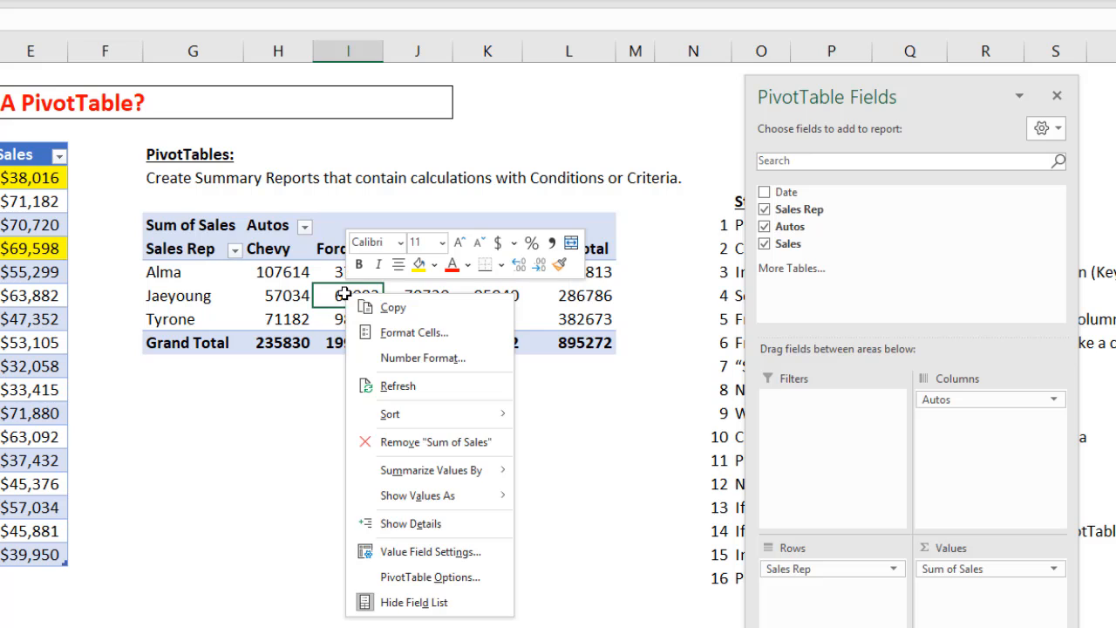
{"action": "left_click", "coordinate": [386, 332]}
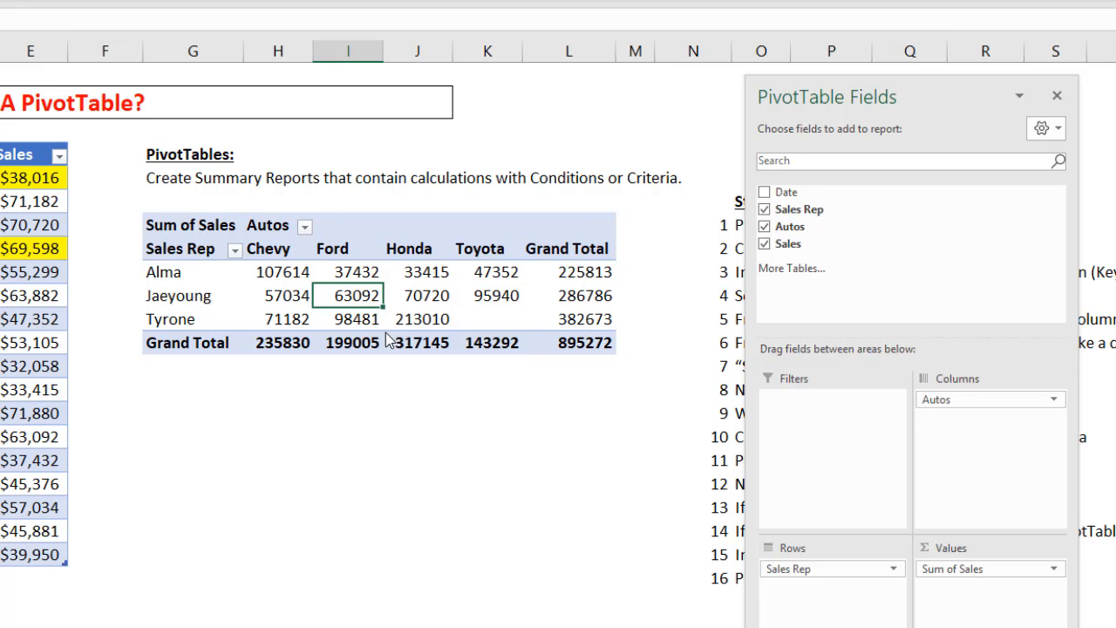
{"action": "left_click", "coordinate": [234, 156]}
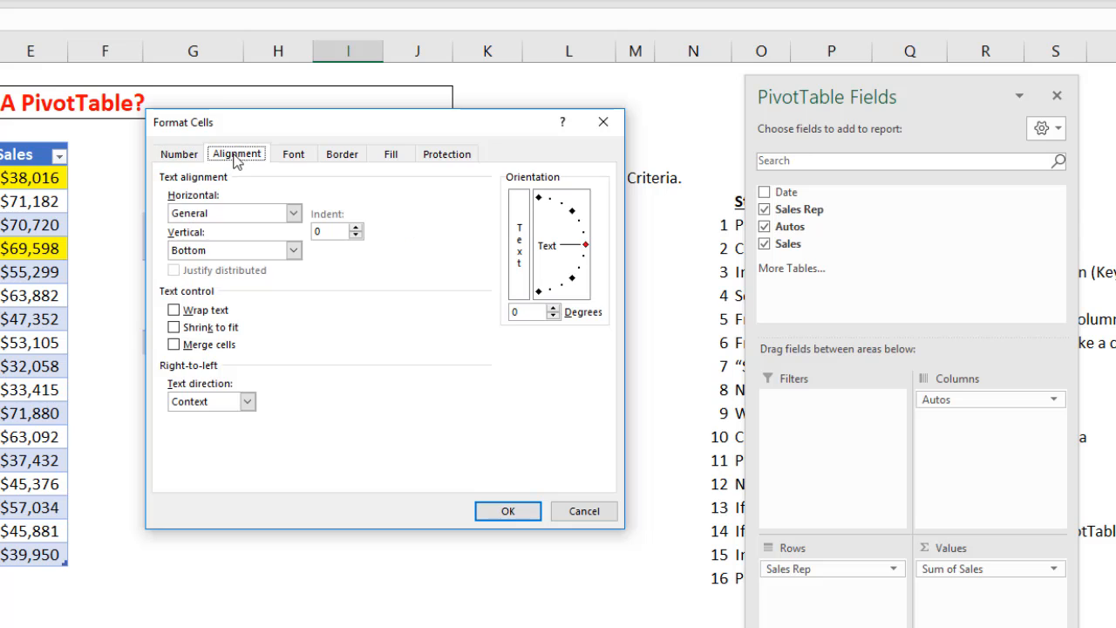
{"action": "left_click", "coordinate": [307, 157]}
{"action": "left_click", "coordinate": [344, 162]}
{"action": "left_click", "coordinate": [190, 163]}
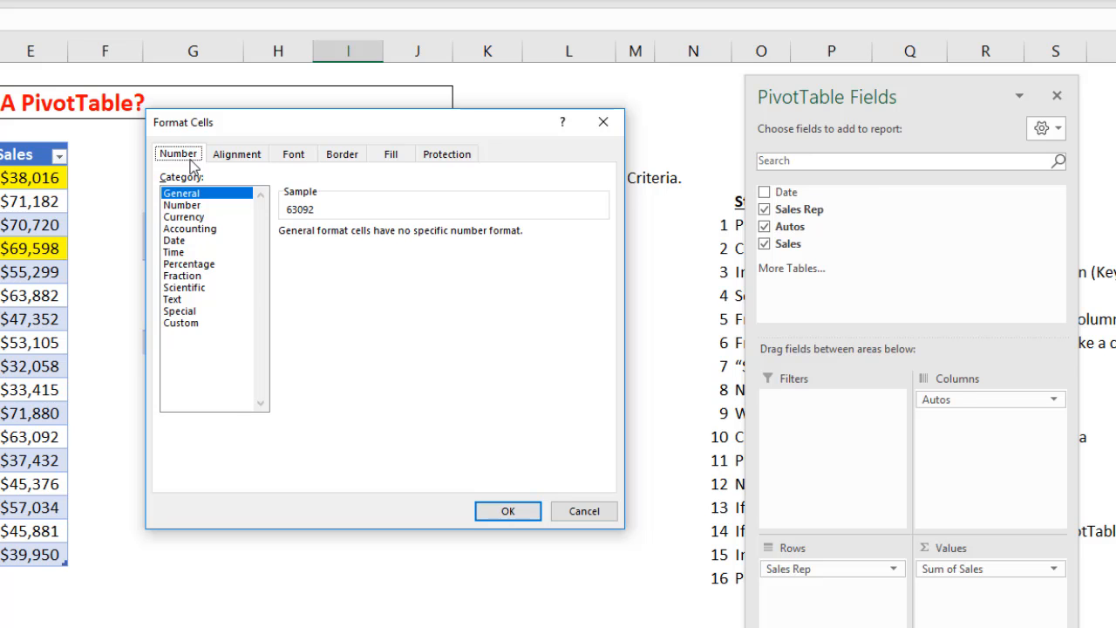
{"action": "key", "text": "Escape"}
{"action": "right_click", "coordinate": [346, 300]}
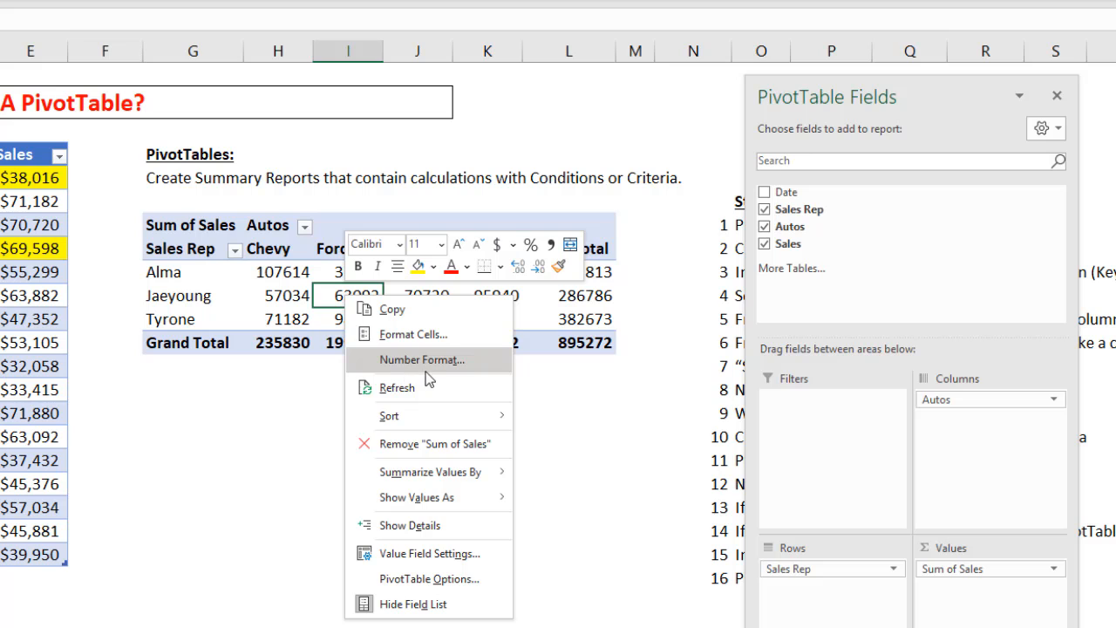
{"action": "left_click", "coordinate": [266, 450]}
{"action": "right_click", "coordinate": [267, 450]}
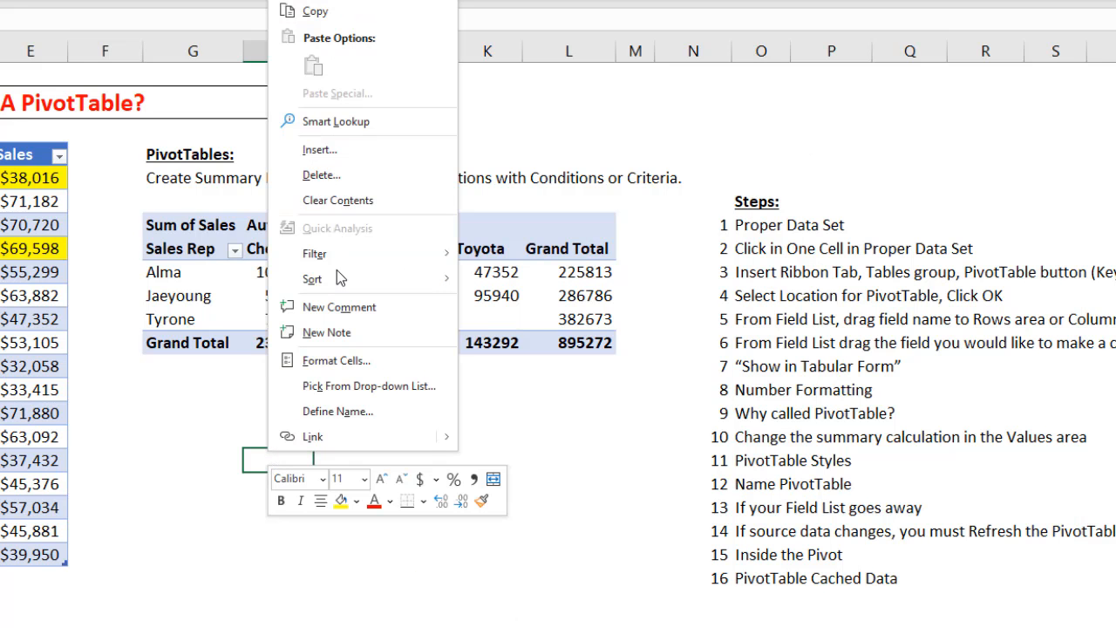
{"action": "left_click", "coordinate": [242, 429]}
- Apply a Number format with the 1000 separator and 0 decimal places to the PivotTable's Sum of Sales field
{"action": "right_click", "coordinate": [292, 301]}
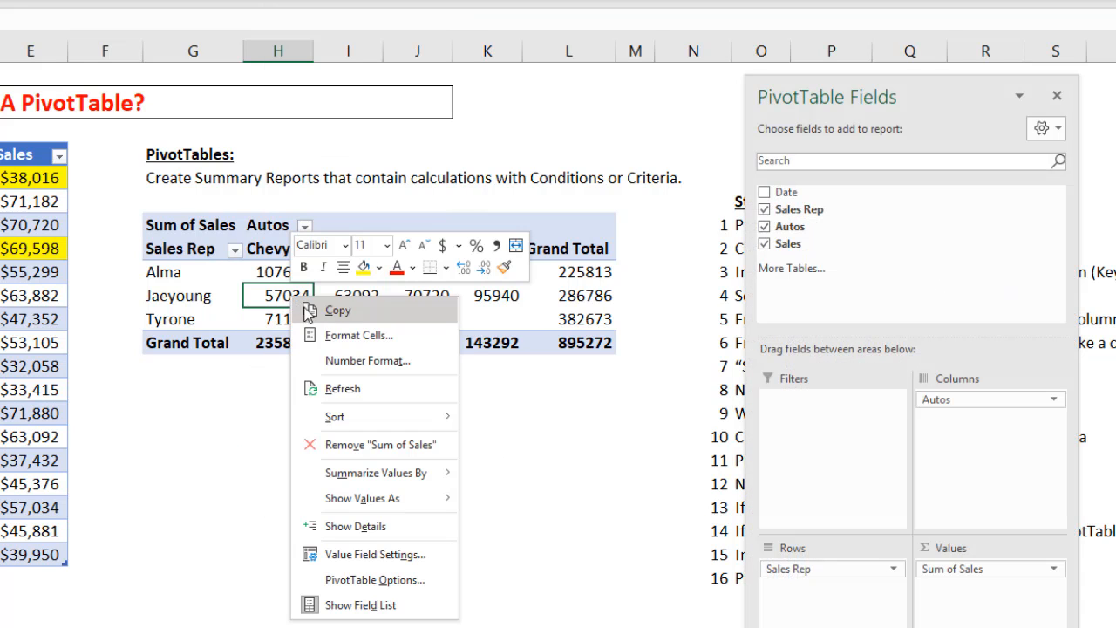
{"action": "left_click", "coordinate": [358, 368]}
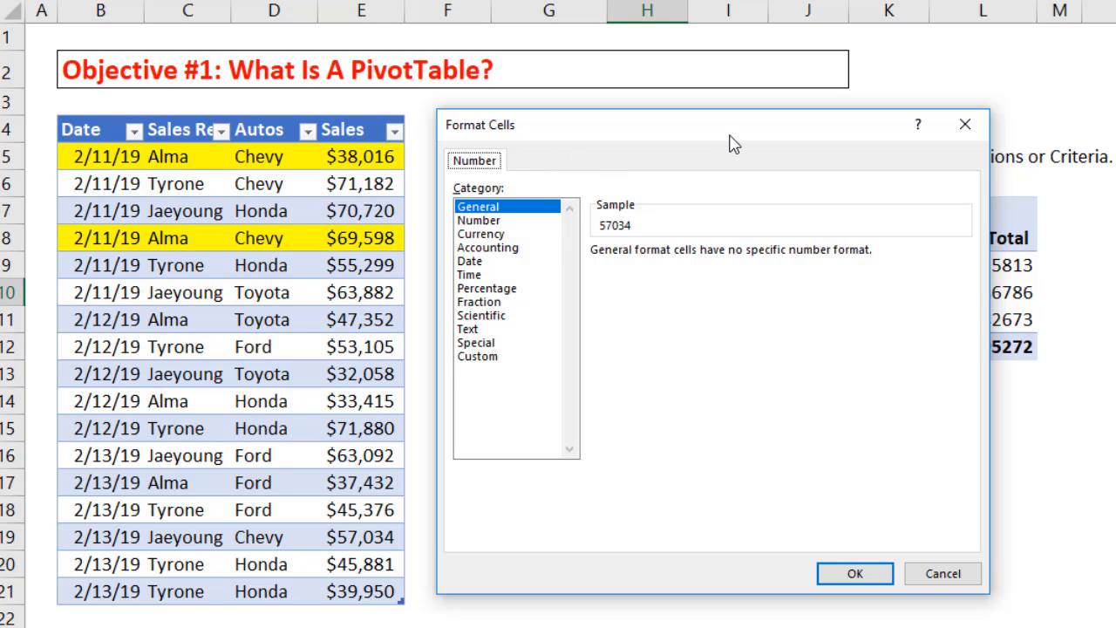
{"action": "left_click", "coordinate": [479, 220]}
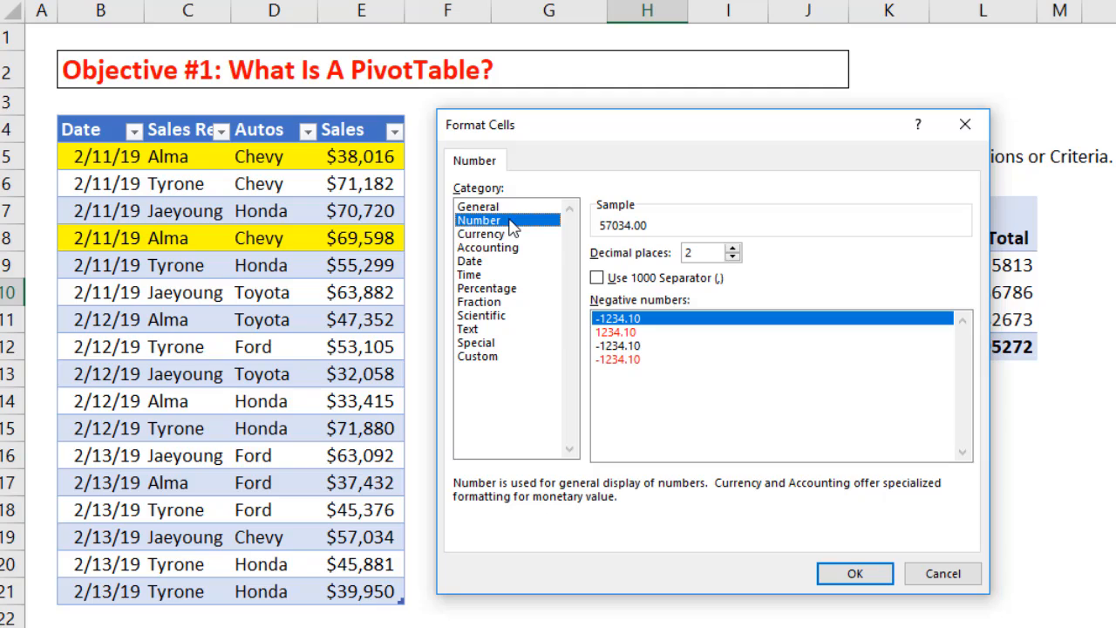
{"action": "left_click", "coordinate": [597, 279]}
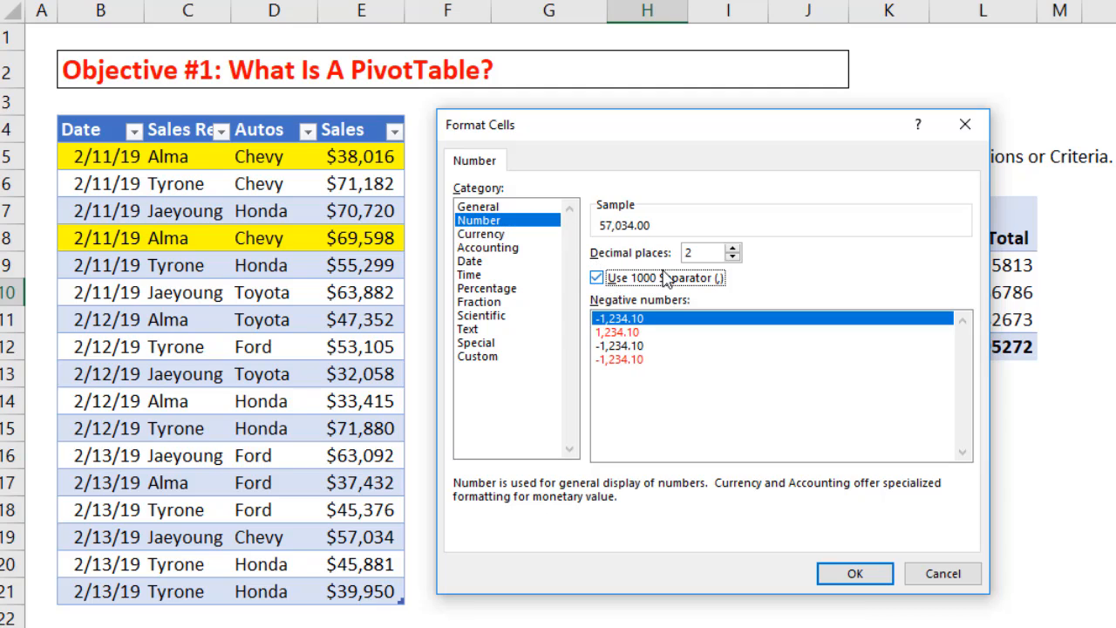
{"action": "left_click", "coordinate": [732, 257]}
{"action": "left_click", "coordinate": [732, 257]}
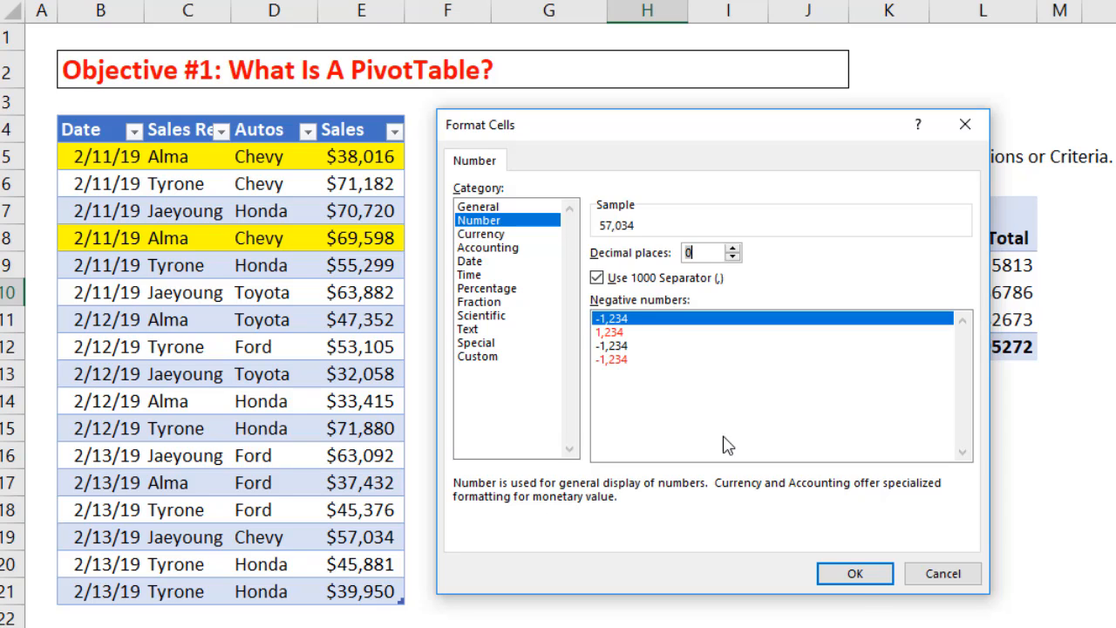
{"action": "left_click", "coordinate": [861, 573]}
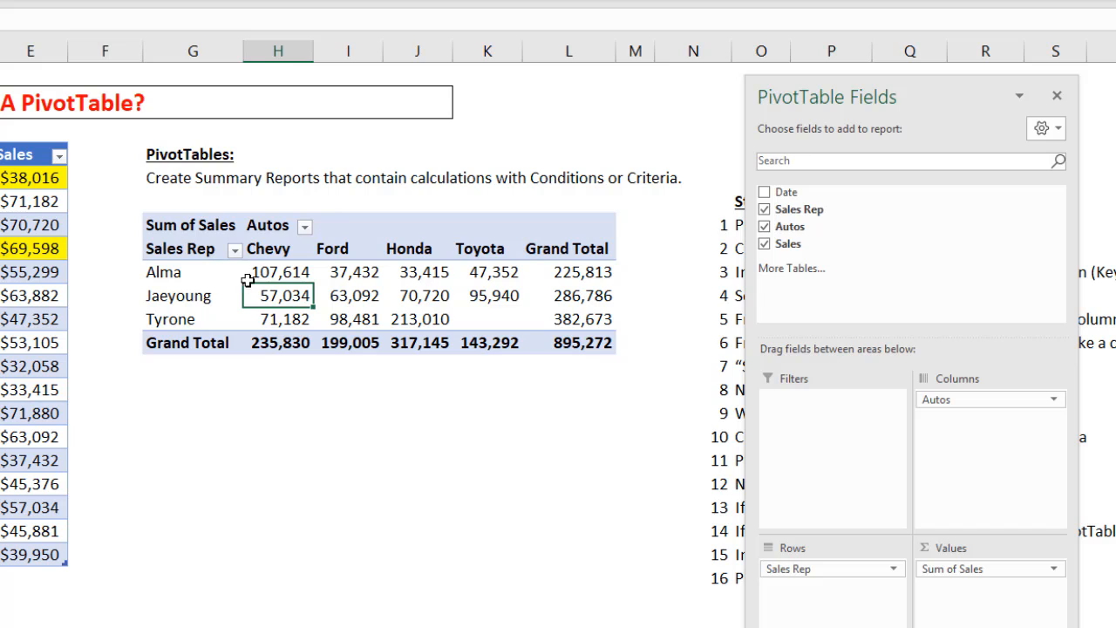
- Rename the PivotTable's value field to Sum of Sales ($) and widen column G to fit the label
{"action": "left_click", "coordinate": [195, 225]}
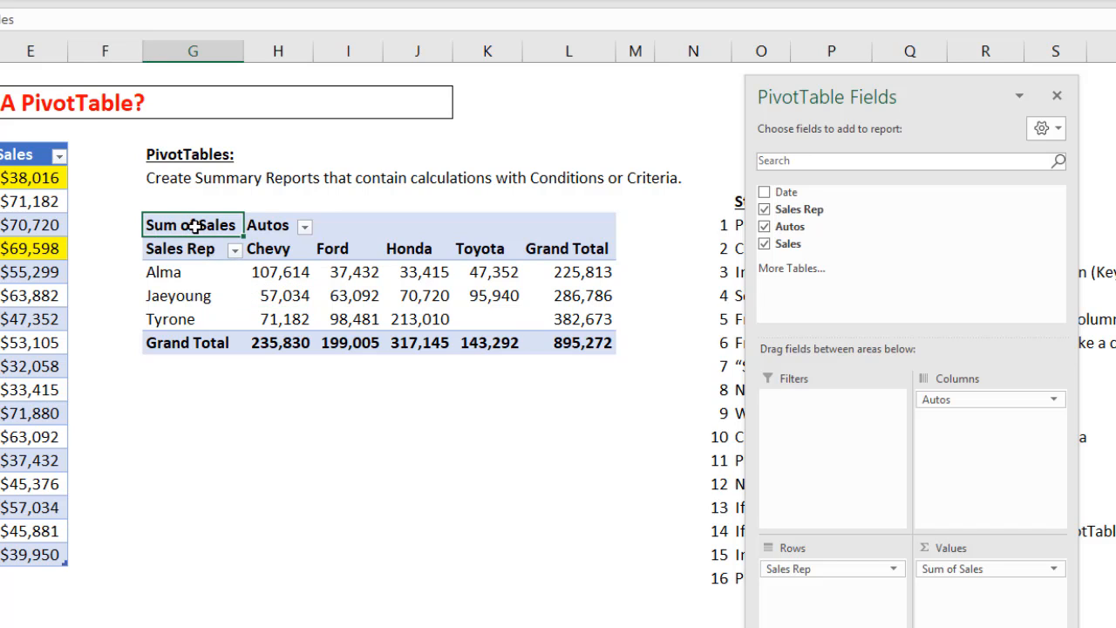
{"action": "key", "text": "F2"}
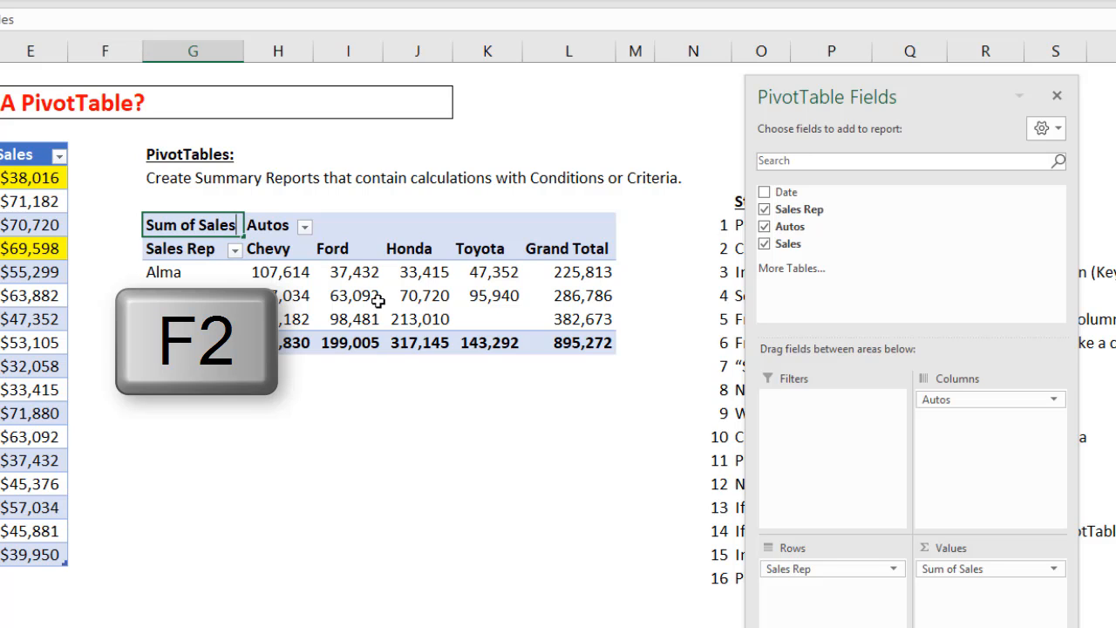
{"action": "key", "text": "F2"}
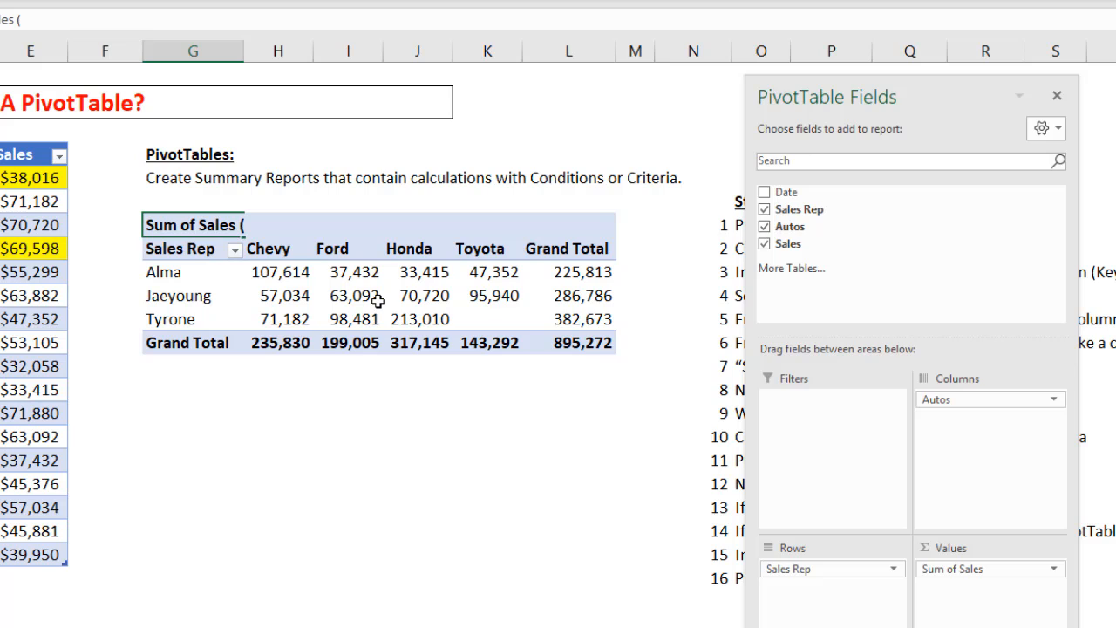
{"action": "type", "text": "($)"}
{"action": "key", "text": "Return"}
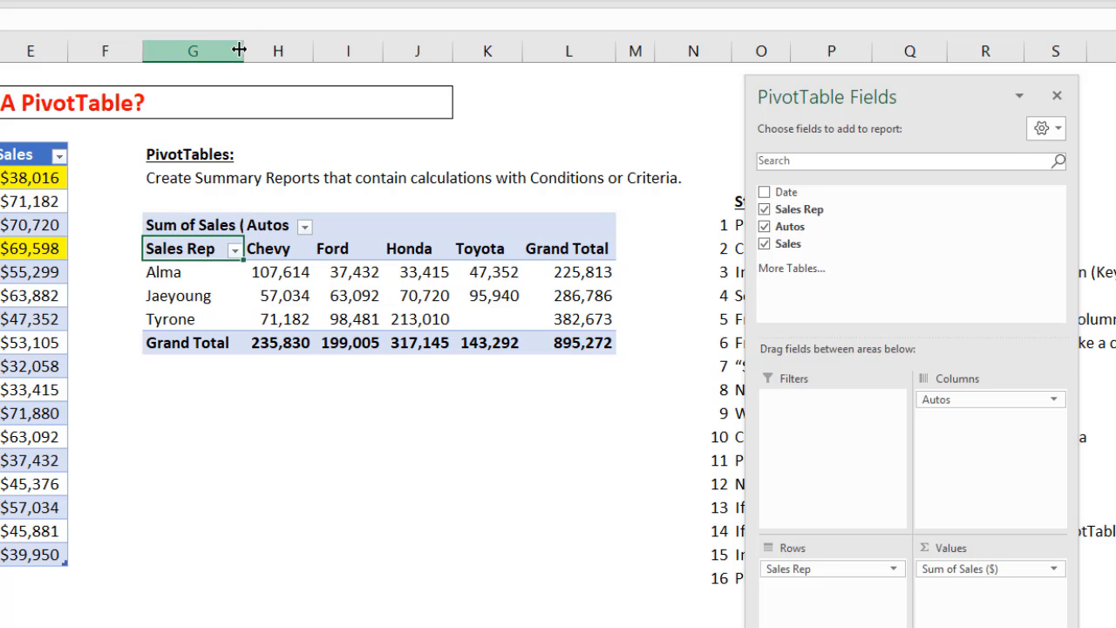
{"action": "left_click_drag", "start_coordinate": [238, 51], "coordinate": [262, 53]}
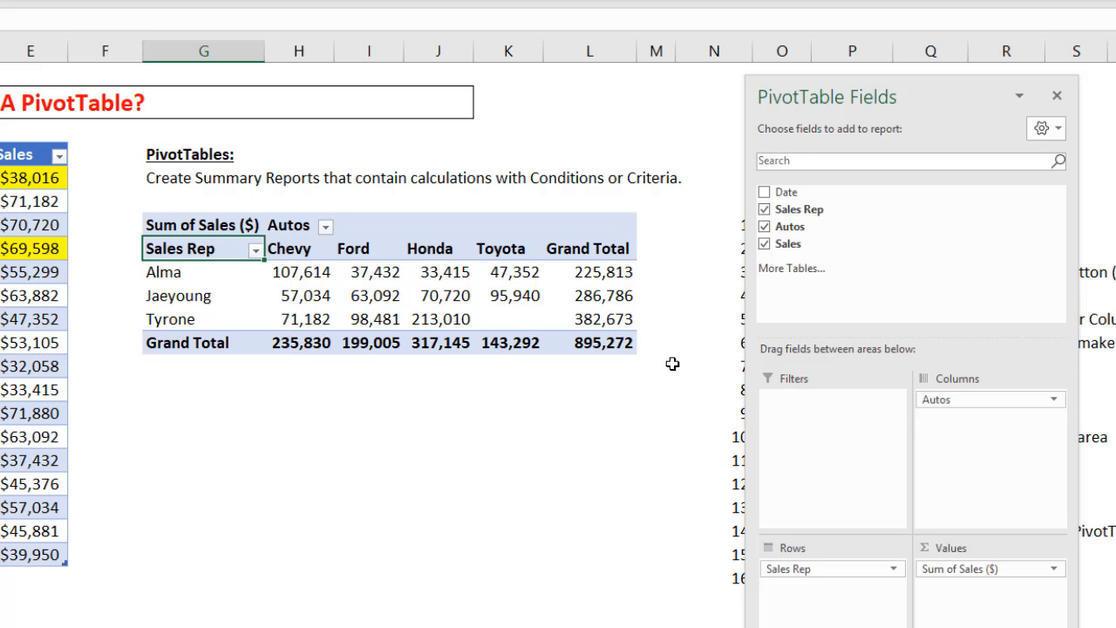
- Pivot the report to place Autos in Rows and Sales Rep in Columns, also trying both fields together in Rows
{"action": "mouse_move", "coordinate": [361, 306]}
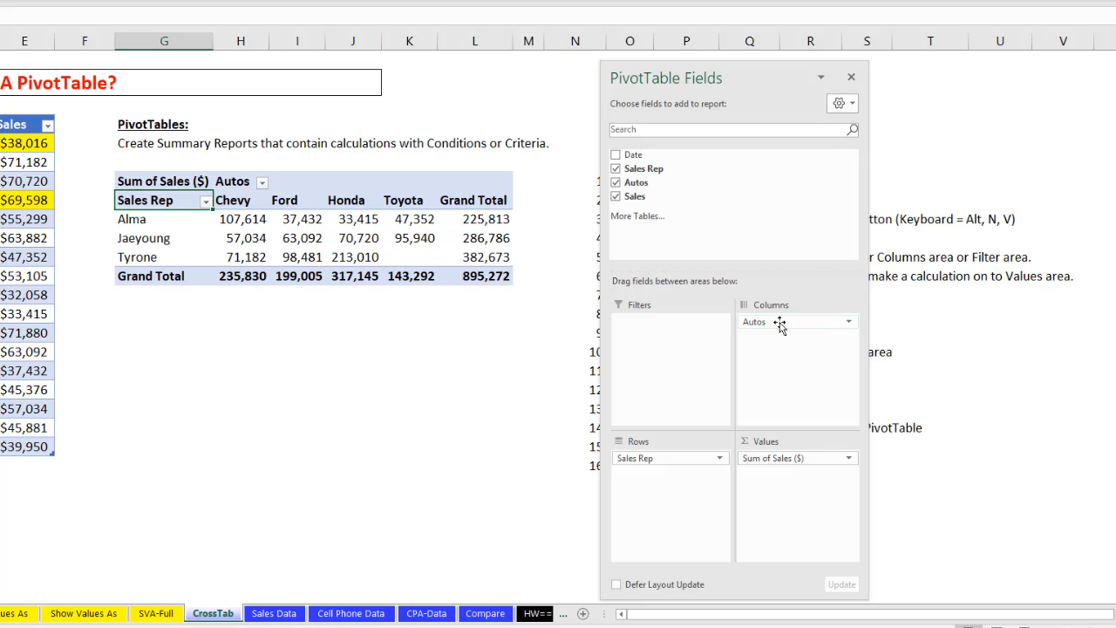
{"action": "left_click_drag", "start_coordinate": [783, 325], "coordinate": [656, 478]}
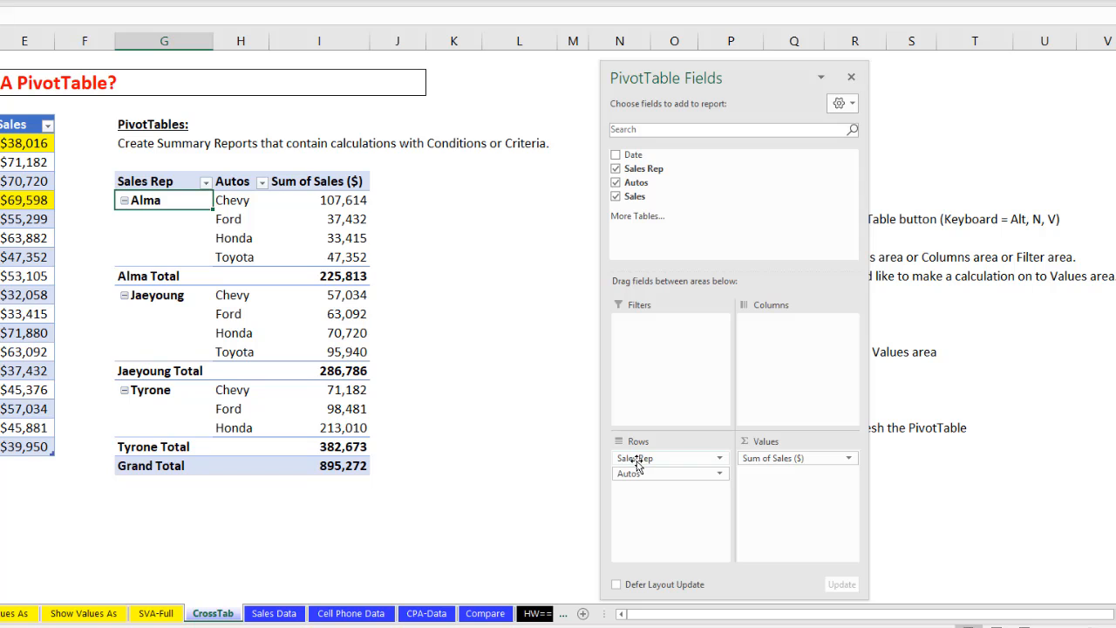
{"action": "left_click_drag", "start_coordinate": [636, 465], "coordinate": [765, 368]}
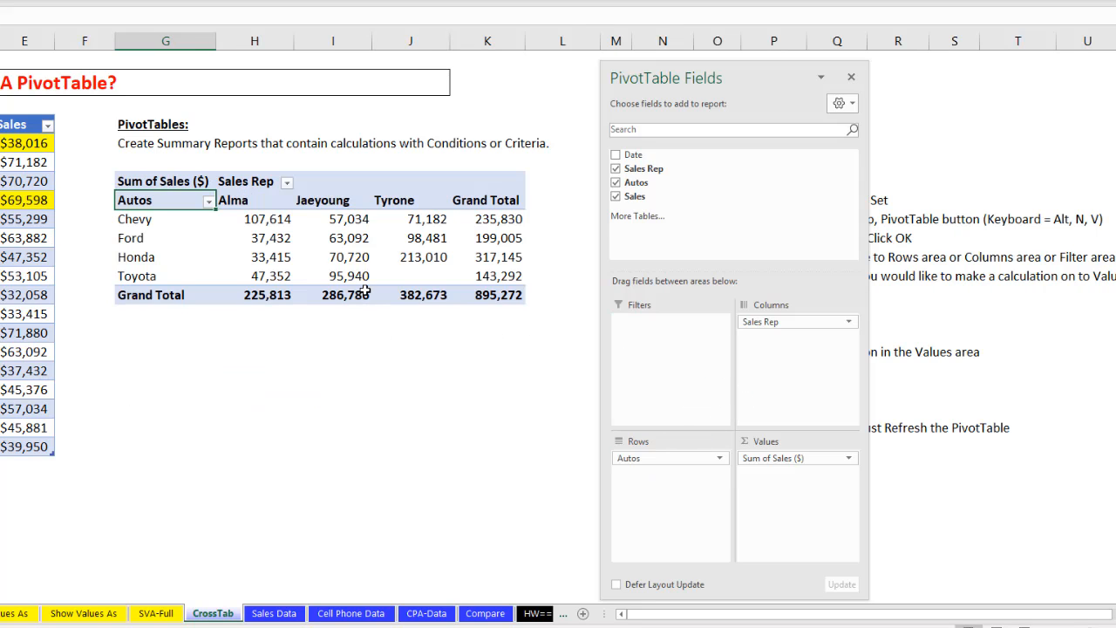
{"action": "left_click_drag", "start_coordinate": [766, 322], "coordinate": [683, 452]}
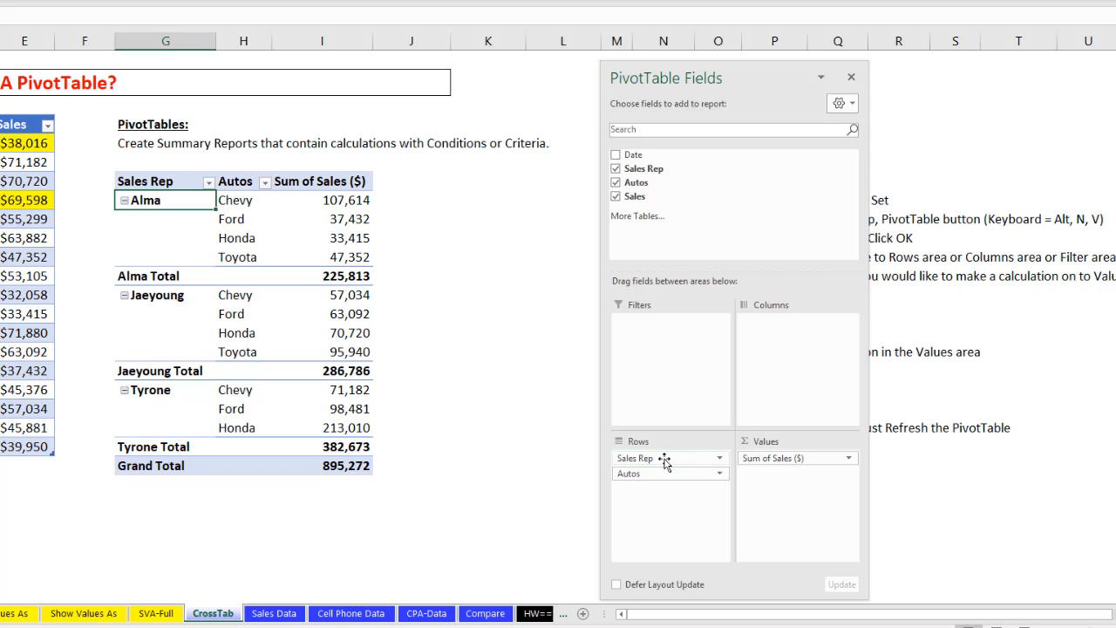
{"action": "left_click_drag", "start_coordinate": [665, 463], "coordinate": [793, 385]}
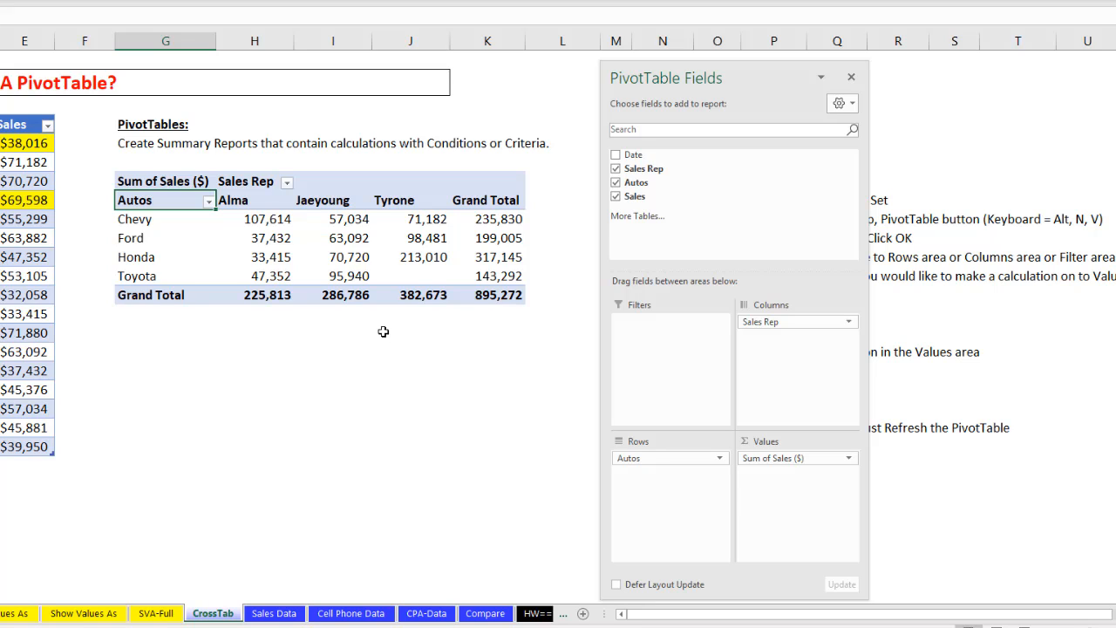
- Review the Summarize Values By and Show Values As options for the PivotTable values, and the available PivotTable Styles
{"action": "right_click", "coordinate": [253, 224]}
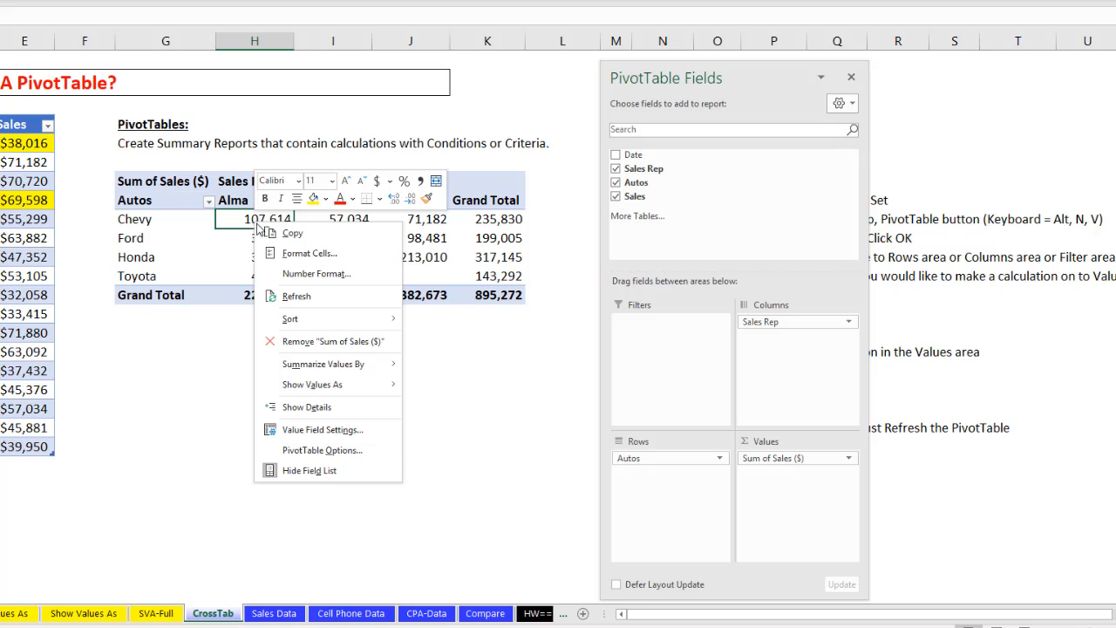
{"action": "mouse_move", "coordinate": [306, 374]}
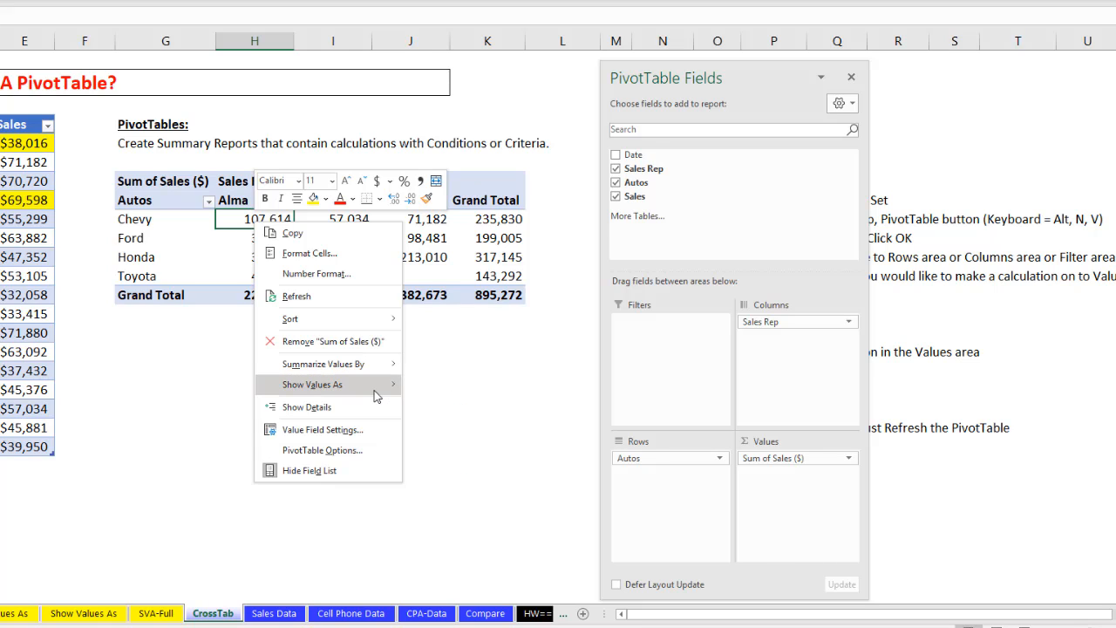
{"action": "mouse_move", "coordinate": [368, 391]}
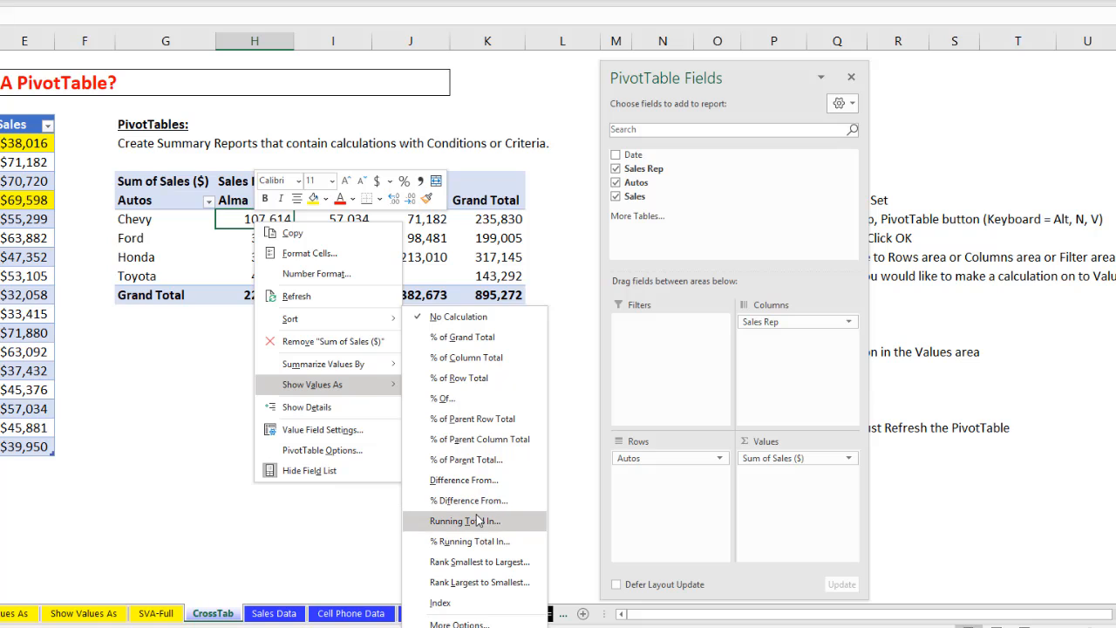
{"action": "mouse_move", "coordinate": [365, 371]}
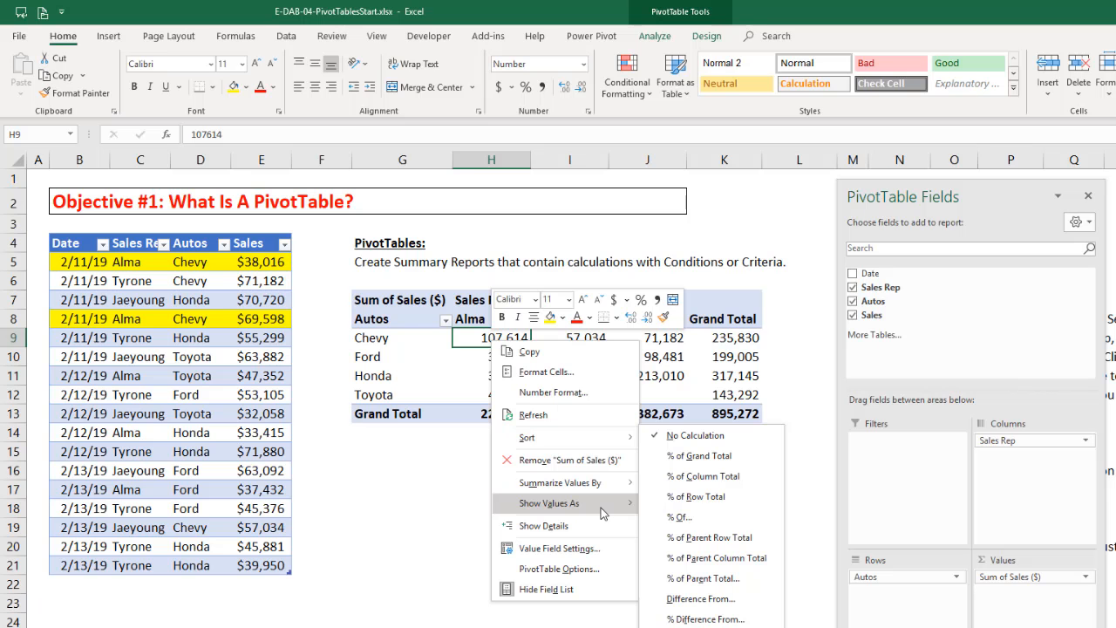
{"action": "key", "text": "Escape"}
{"action": "key", "text": "Escape"}
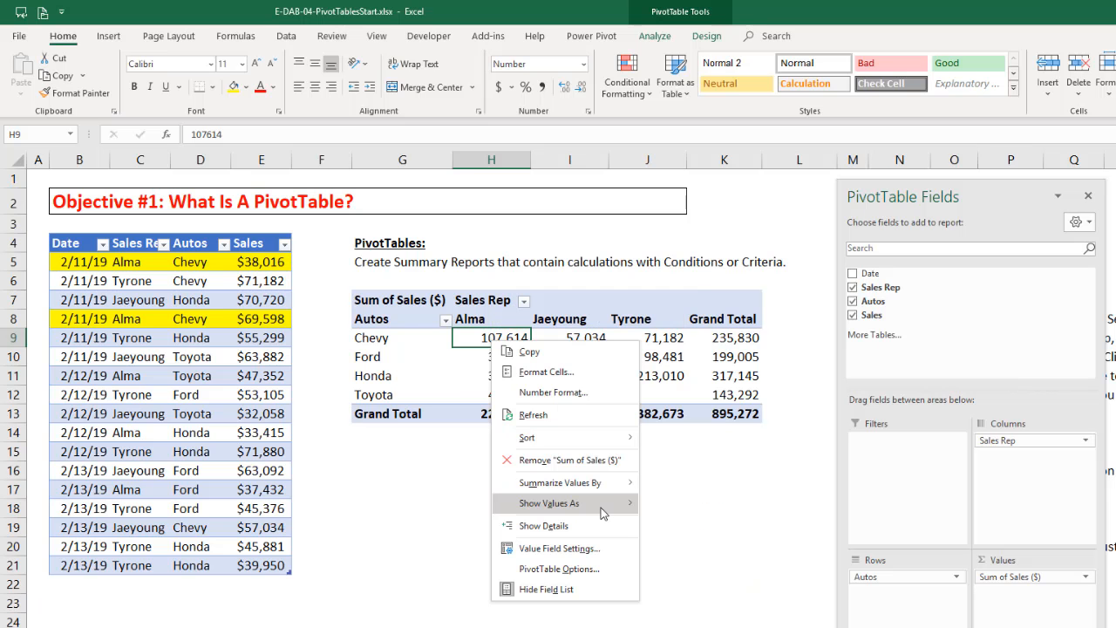
{"action": "left_click", "coordinate": [706, 36]}
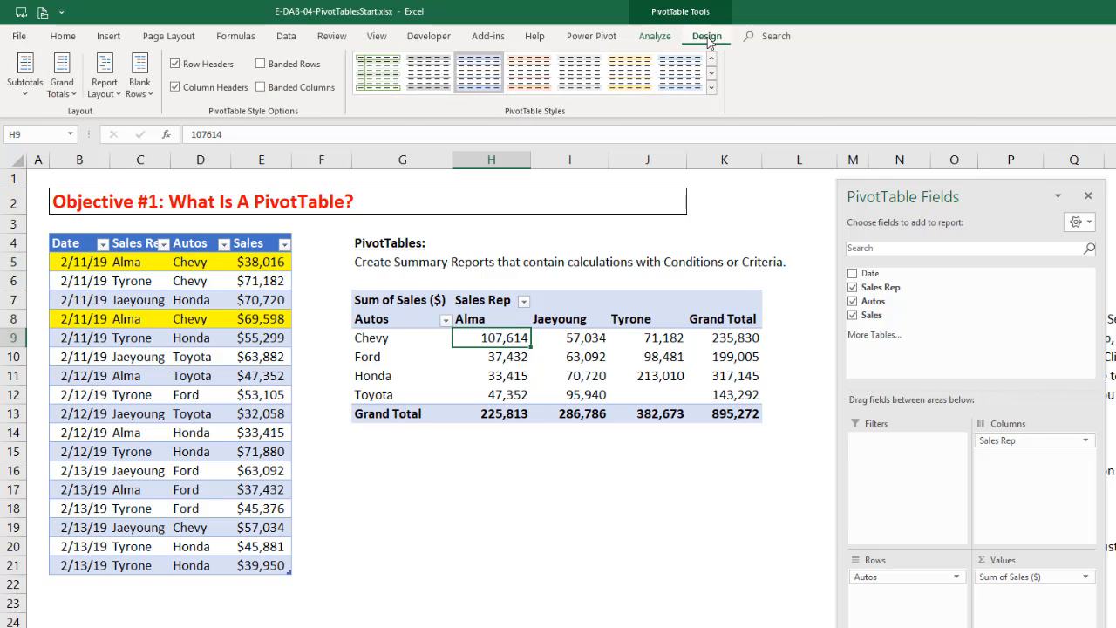
{"action": "left_click", "coordinate": [711, 87]}
{"action": "key", "text": "Escape"}
- Name the PivotTable CrossTabReport in its PivotTable options
{"action": "left_click", "coordinate": [654, 36]}
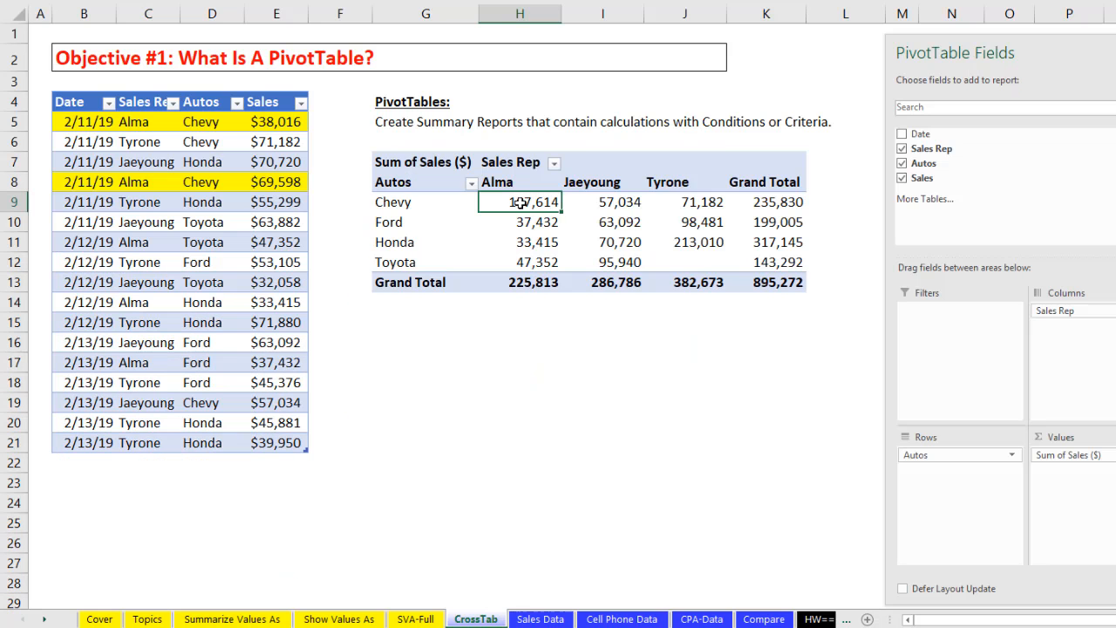
{"action": "right_click", "coordinate": [493, 341]}
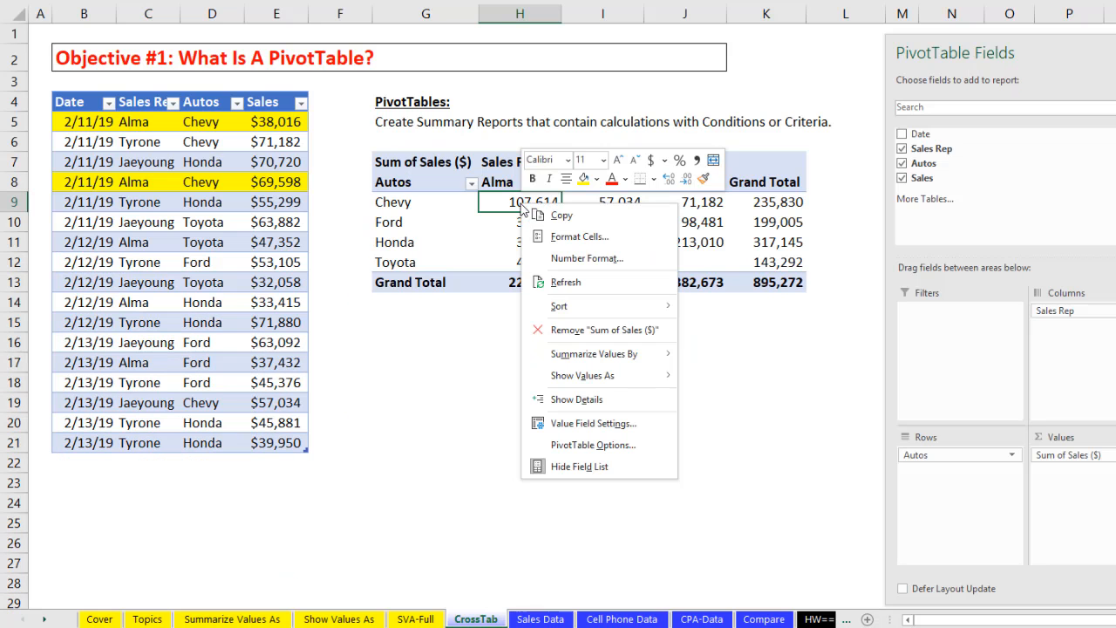
{"action": "left_click", "coordinate": [590, 446]}
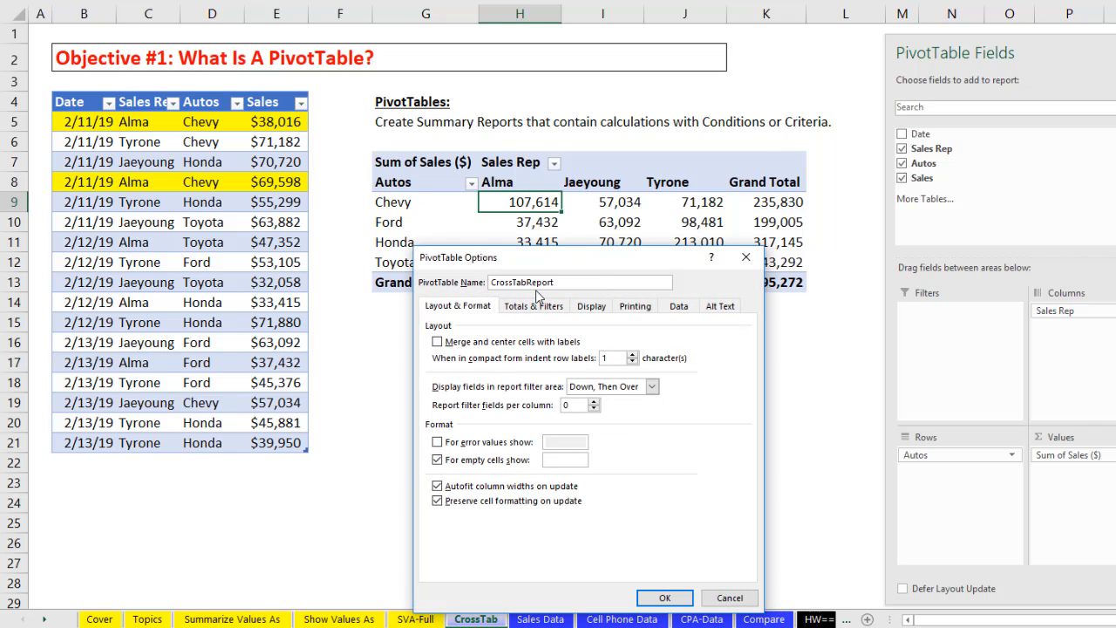
{"action": "key", "text": "Return"}
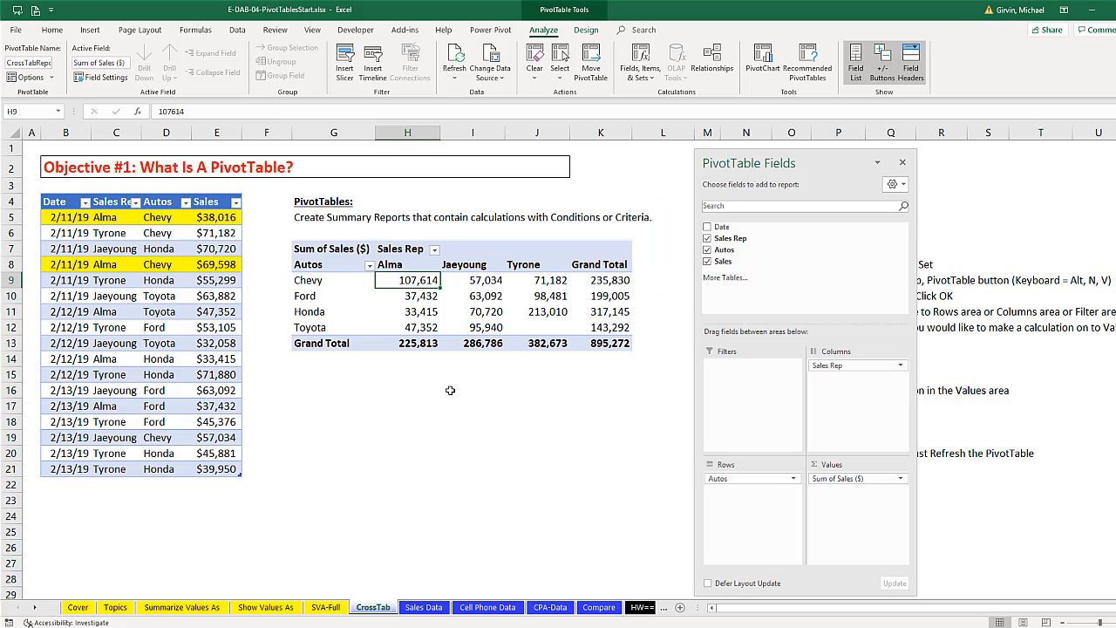
- Hide the PivotTable's field list and show it again, after selecting cells outside and inside the report
{"action": "left_click", "coordinate": [411, 410]}
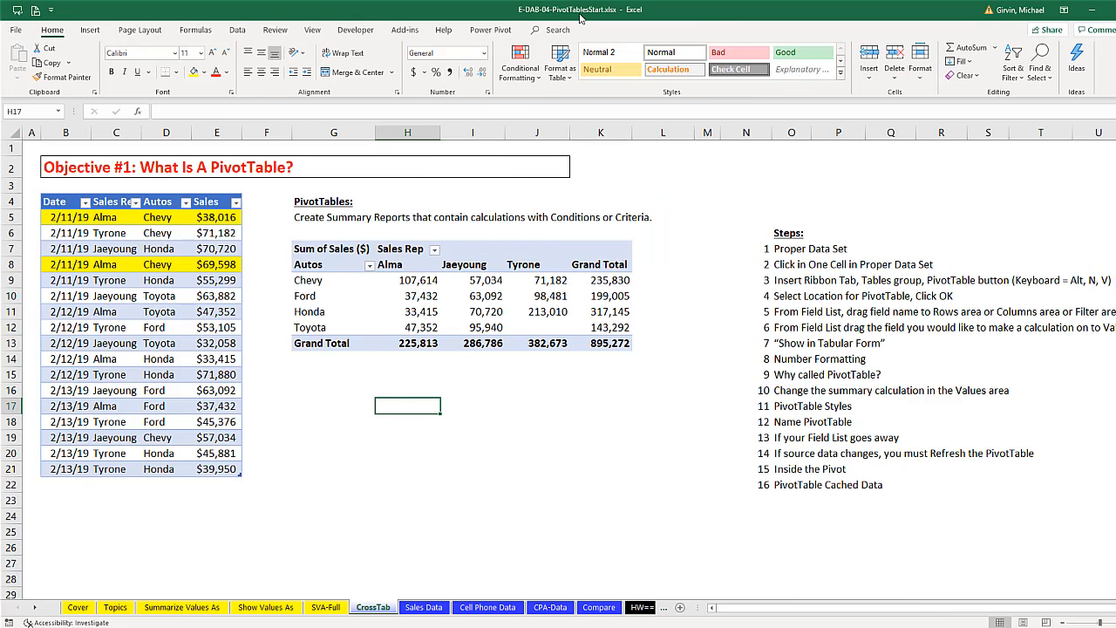
{"action": "left_click", "coordinate": [548, 284]}
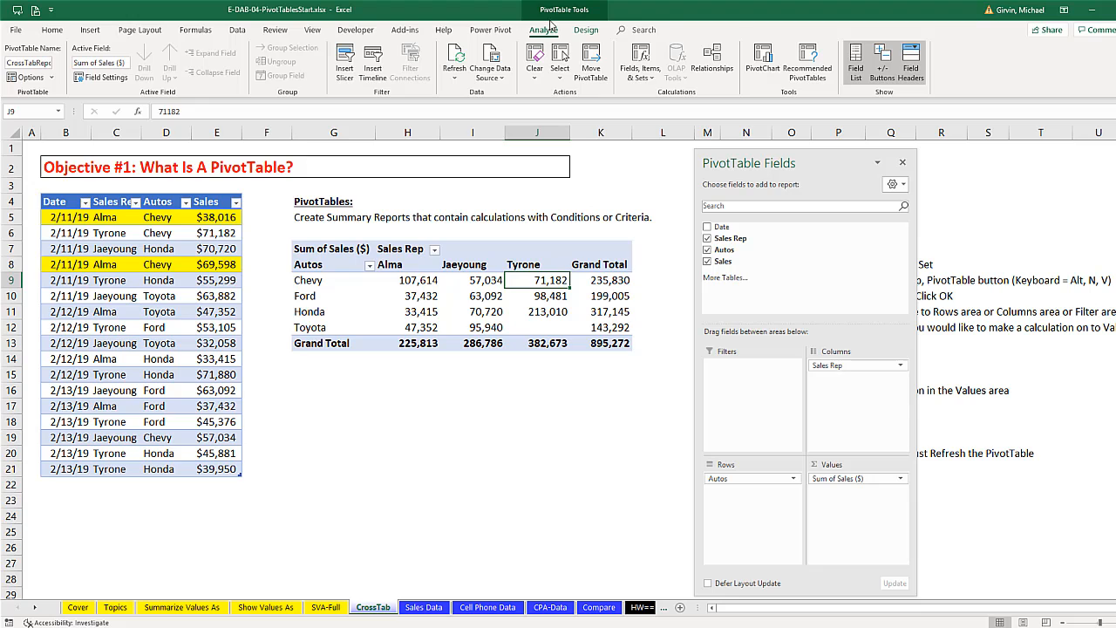
{"action": "right_click", "coordinate": [552, 279]}
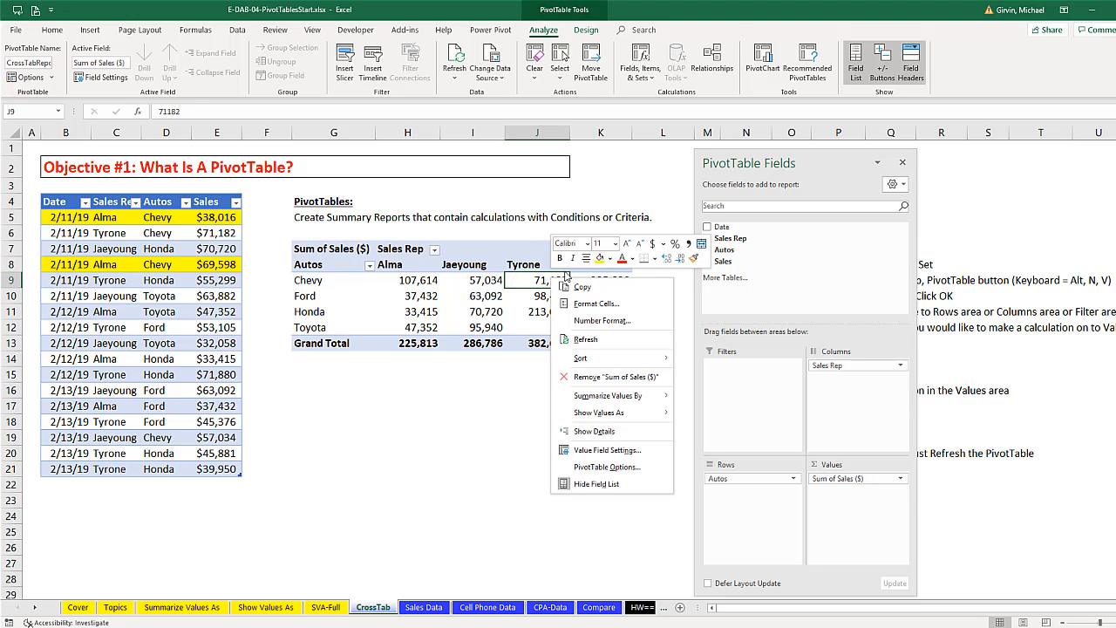
{"action": "left_click", "coordinate": [584, 485]}
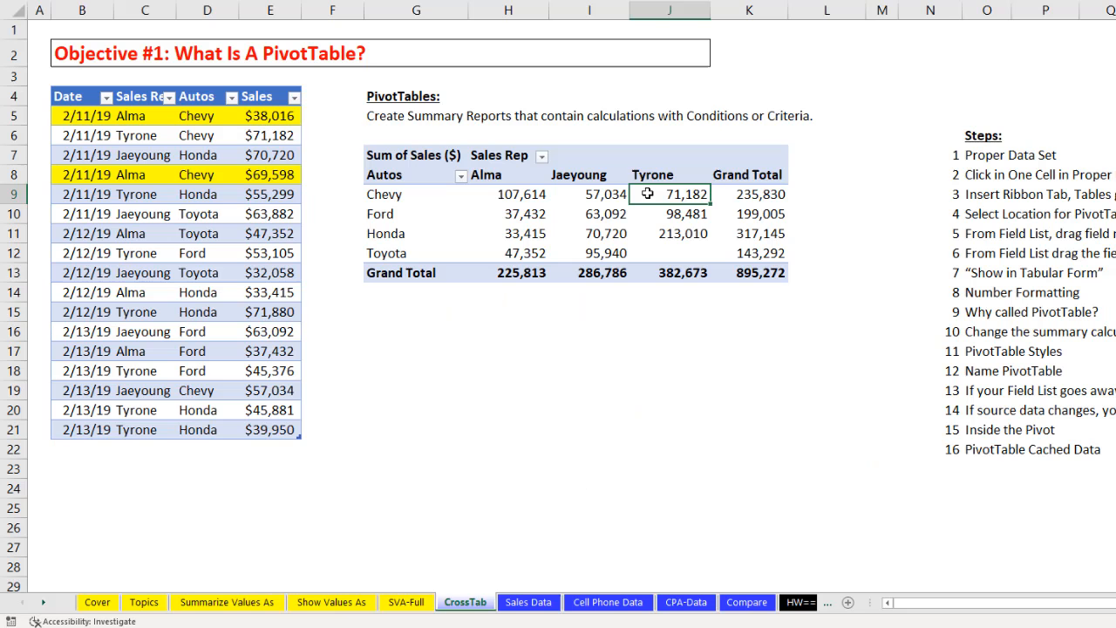
{"action": "right_click", "coordinate": [522, 280]}
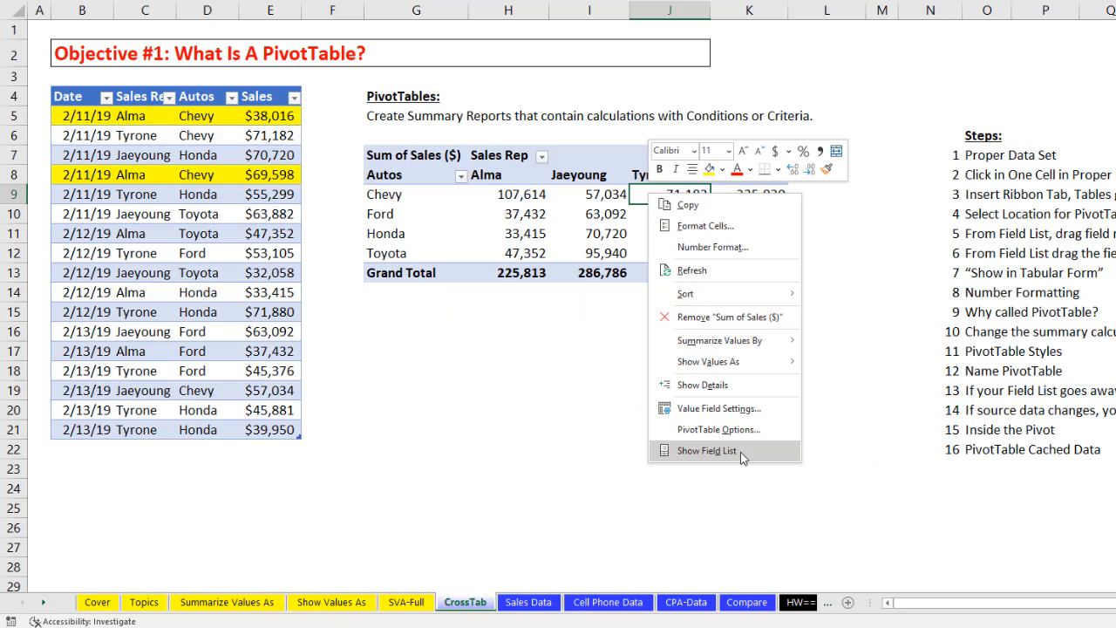
{"action": "left_click", "coordinate": [707, 450]}
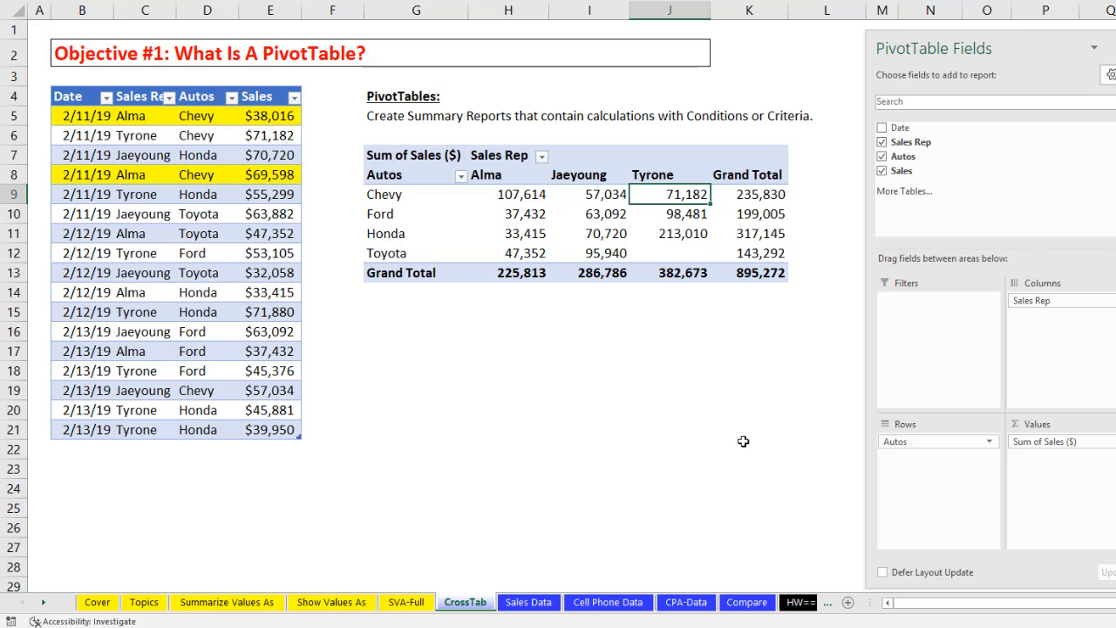
- Copy the 1/14/19 sales records in B36:E42 and append them to the source table starting at B22
{"action": "scroll", "coordinate": [505, 405], "scroll_direction": "down", "scroll_amount": 5}
{"action": "scroll", "coordinate": [492, 402], "scroll_direction": "down", "scroll_amount": 1}
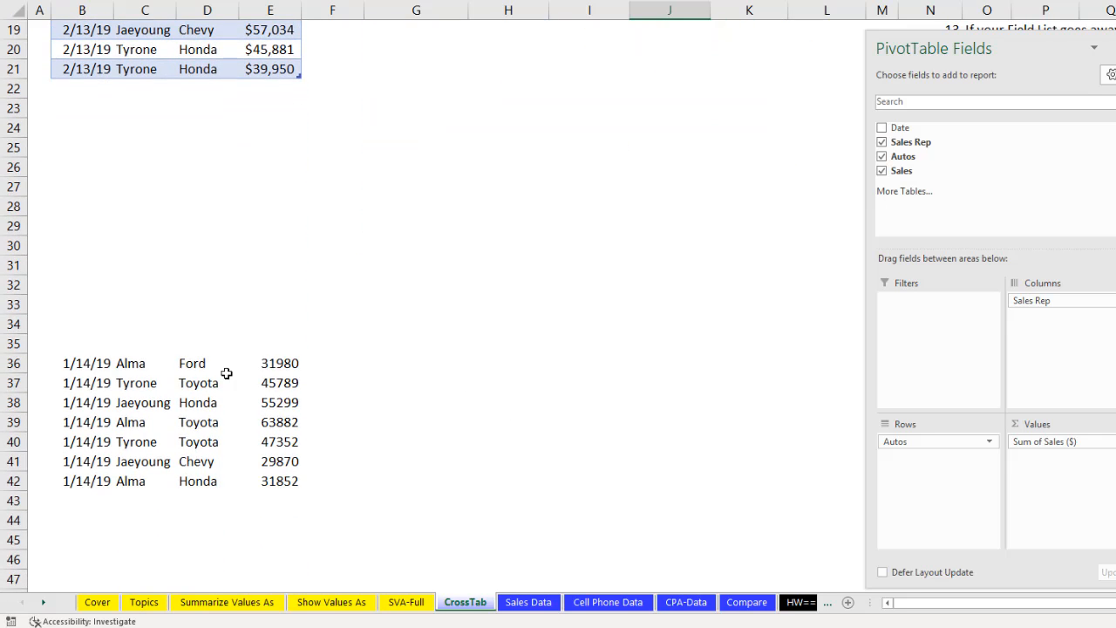
{"action": "left_click_drag", "start_coordinate": [87, 366], "coordinate": [299, 480]}
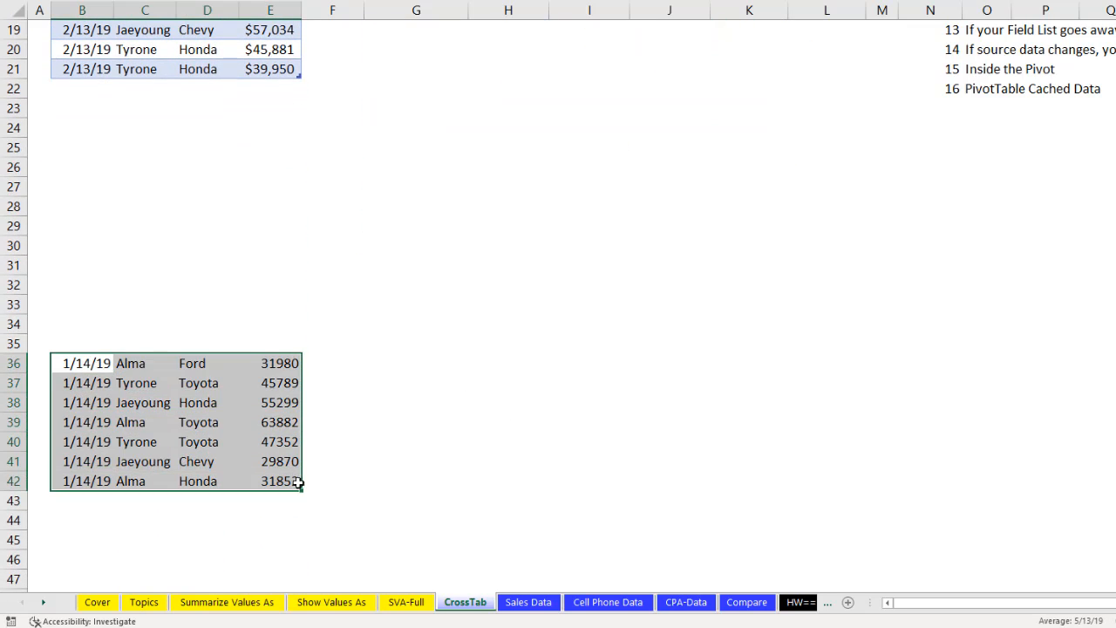
{"action": "key", "text": "ctrl+c"}
{"action": "scroll", "coordinate": [384, 431], "scroll_direction": "up", "scroll_amount": 5}
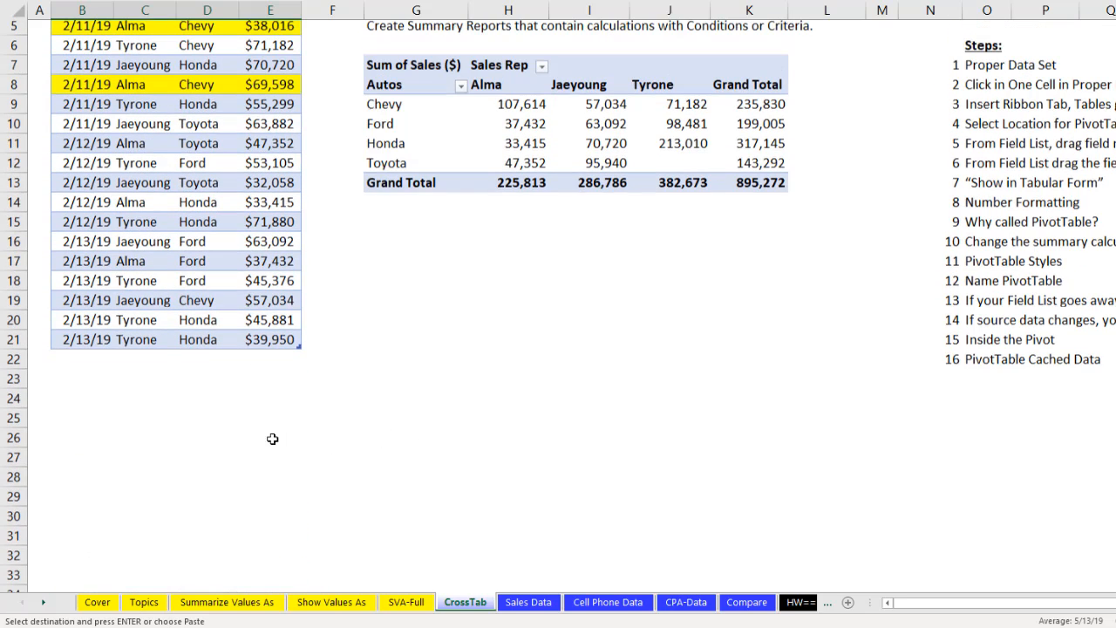
{"action": "left_click", "coordinate": [89, 382]}
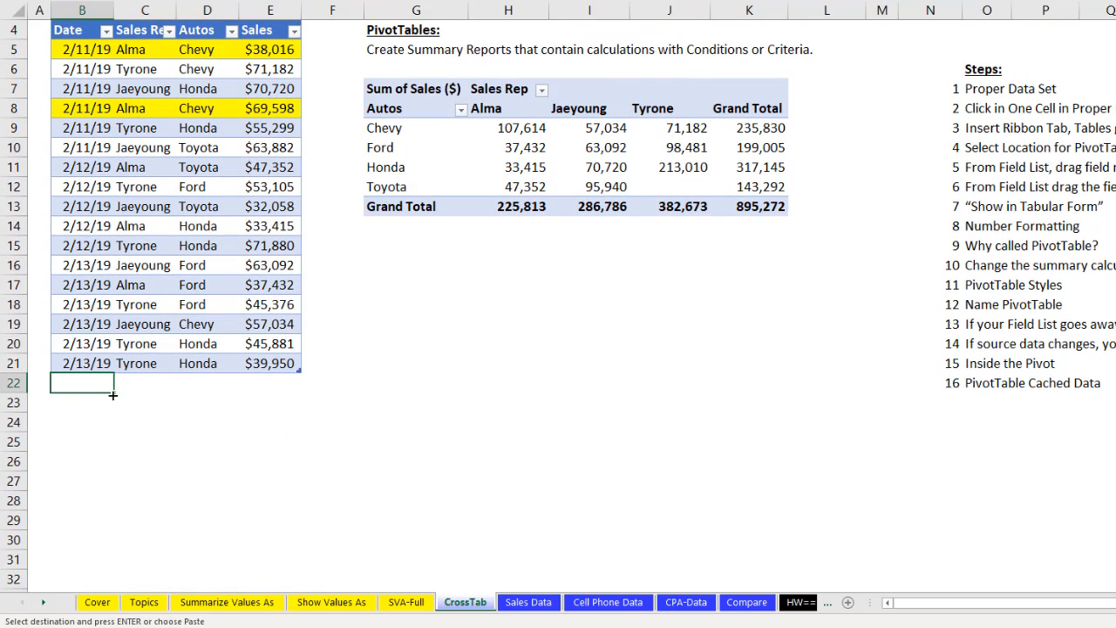
{"action": "key", "text": "ctrl+v"}
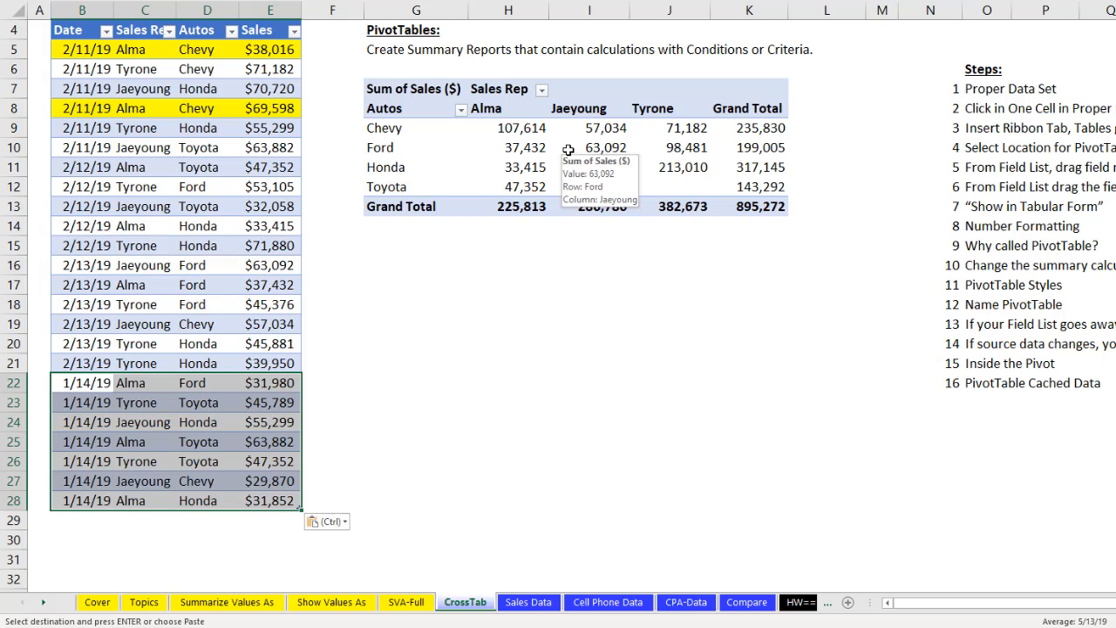
{"action": "scroll", "coordinate": [575, 157], "scroll_direction": "up", "scroll_amount": 1}
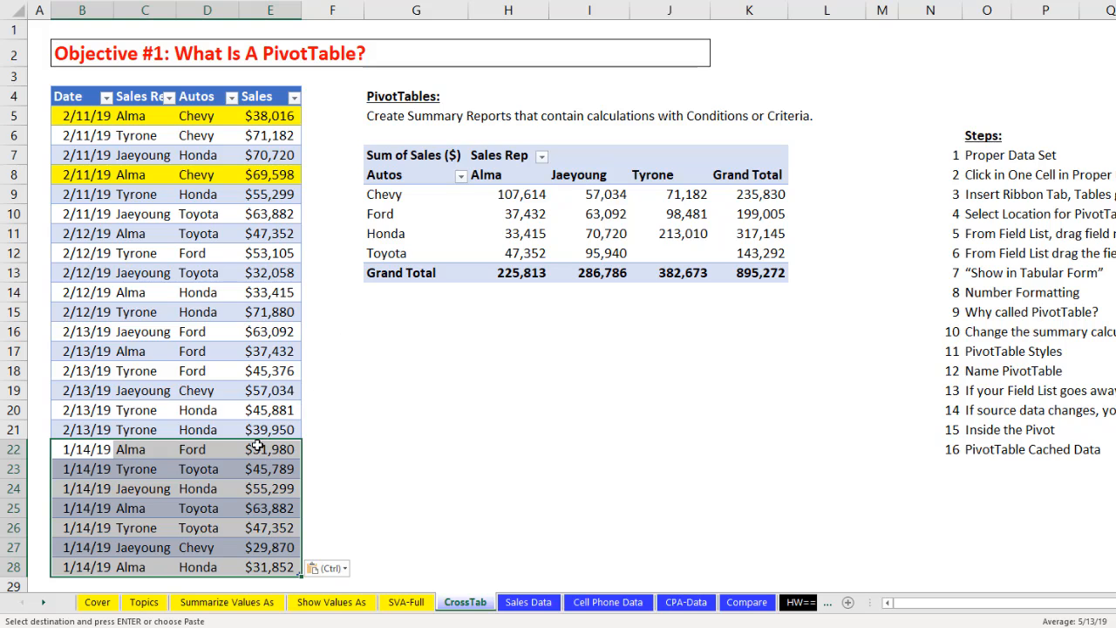
- Refresh the CrossTab PivotTable to include the added source records
{"action": "left_click", "coordinate": [512, 195]}
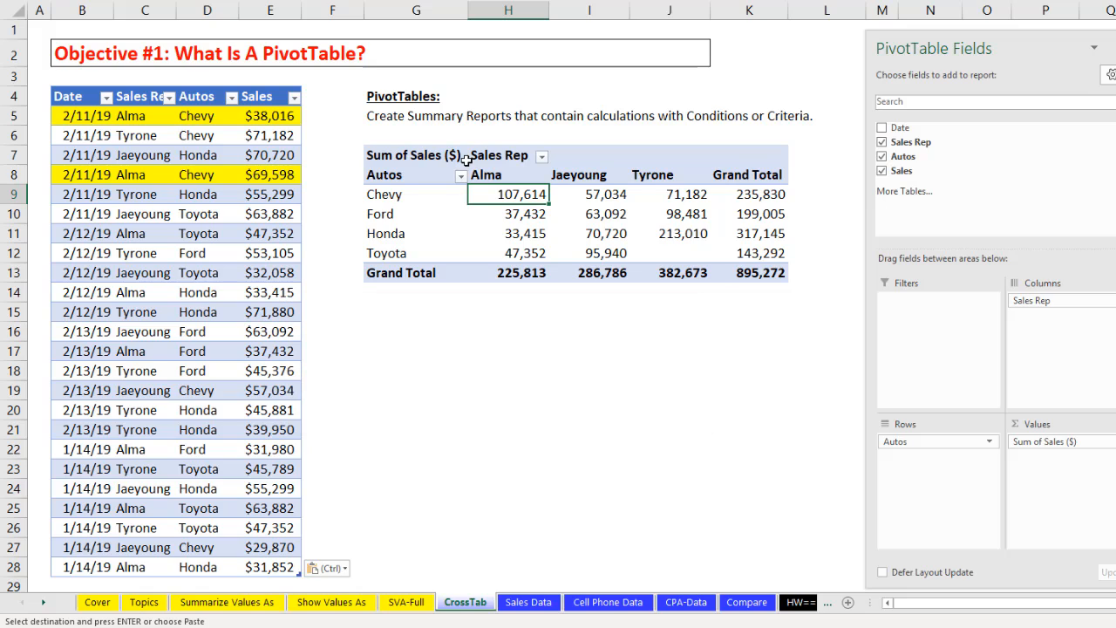
{"action": "right_click", "coordinate": [514, 199]}
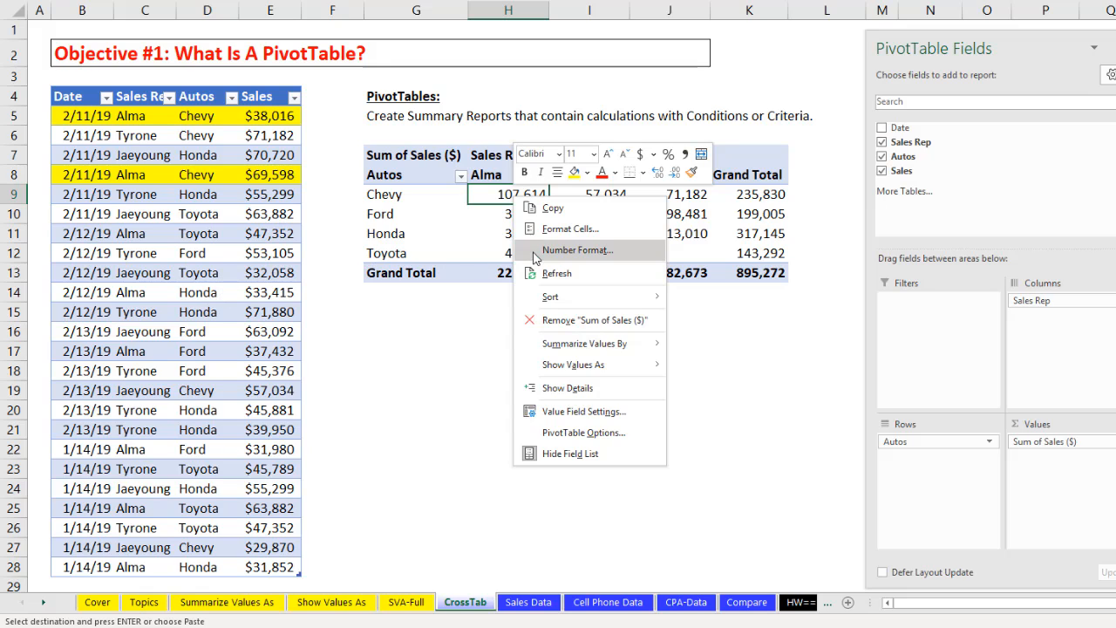
{"action": "left_click", "coordinate": [567, 275]}
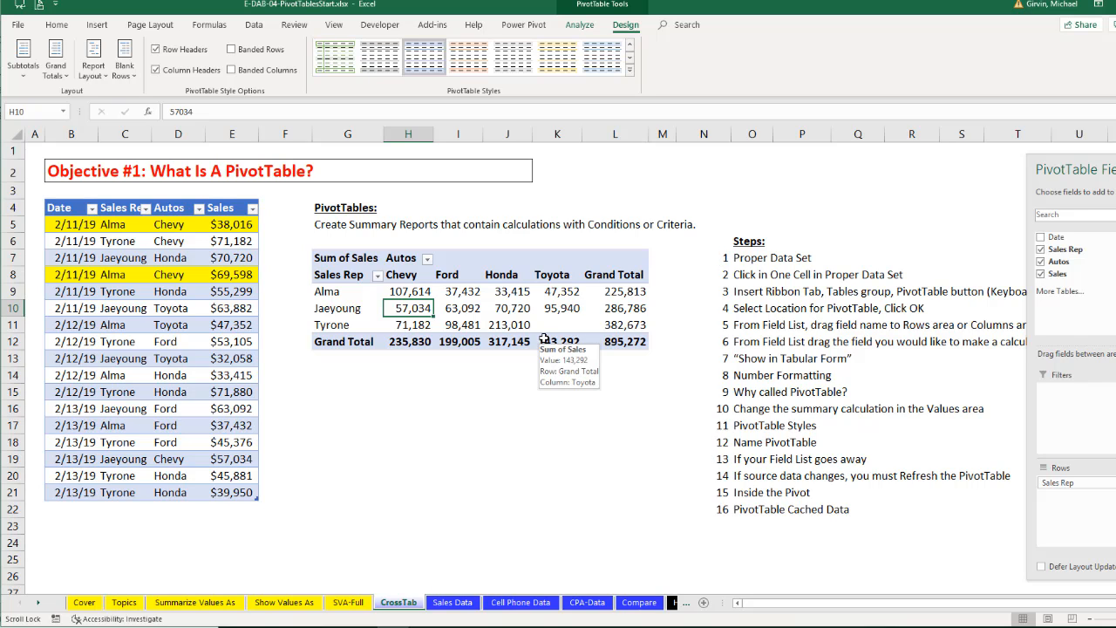
- Open the Sales Data worksheet and check how far its transaction table extends, returning to the top of the data
{"action": "left_click", "coordinate": [451, 608]}
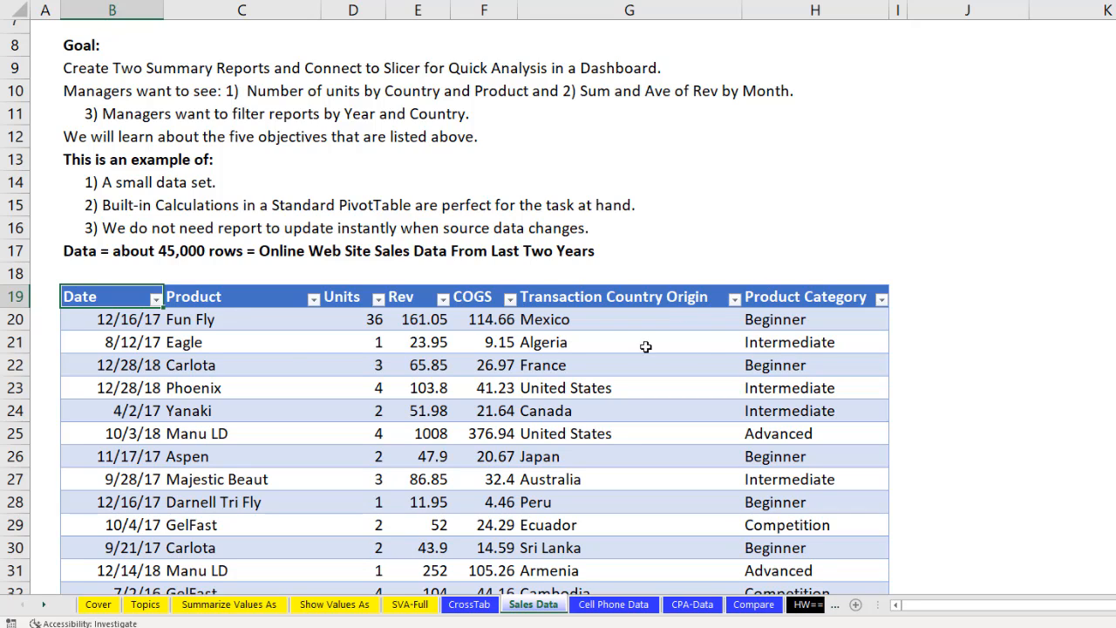
{"action": "left_click", "coordinate": [269, 338]}
{"action": "key", "text": "ctrl+Down"}
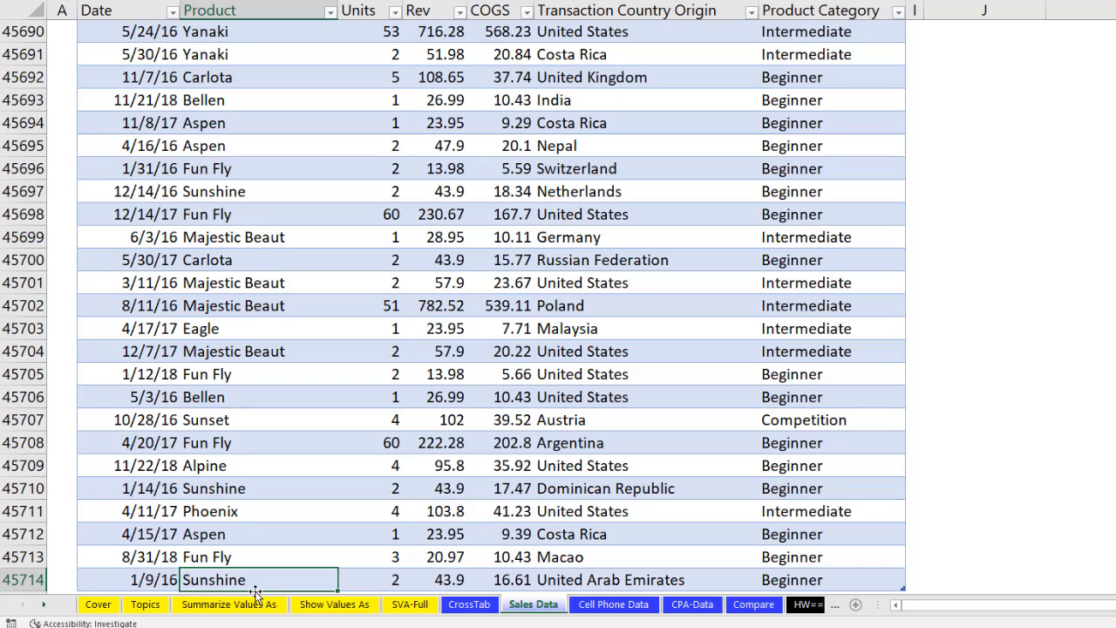
{"action": "key", "text": "ctrl+Up"}
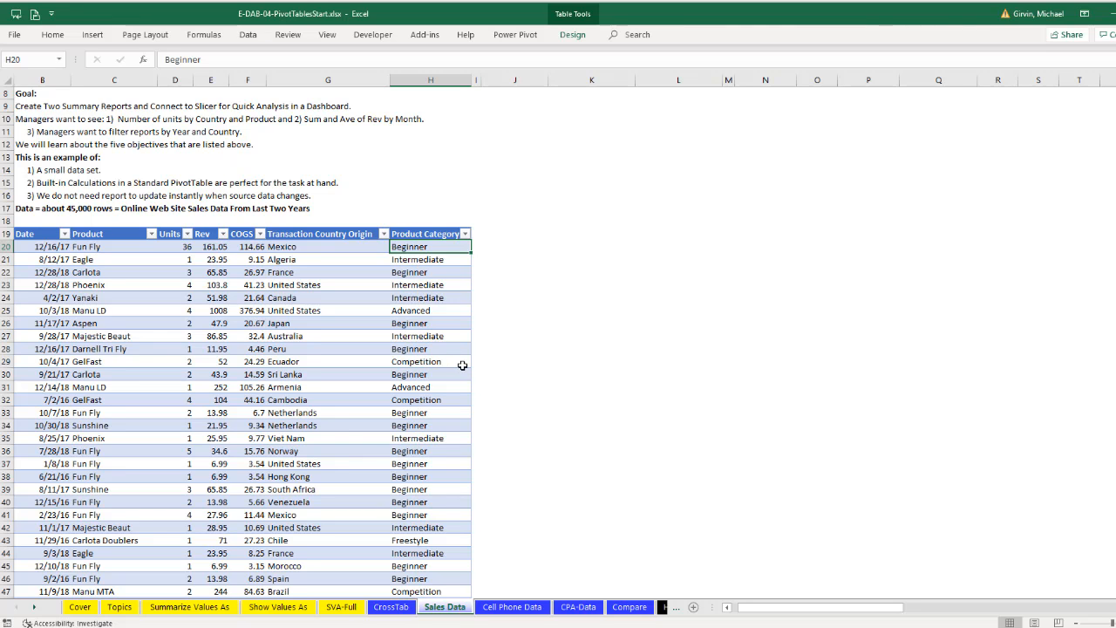
- Create a PivotTable from the fTransactions table on the existing Sales Data worksheet at cell J19
{"action": "key", "text": "alt"}
{"action": "key", "text": "n"}
{"action": "key", "text": "v"}
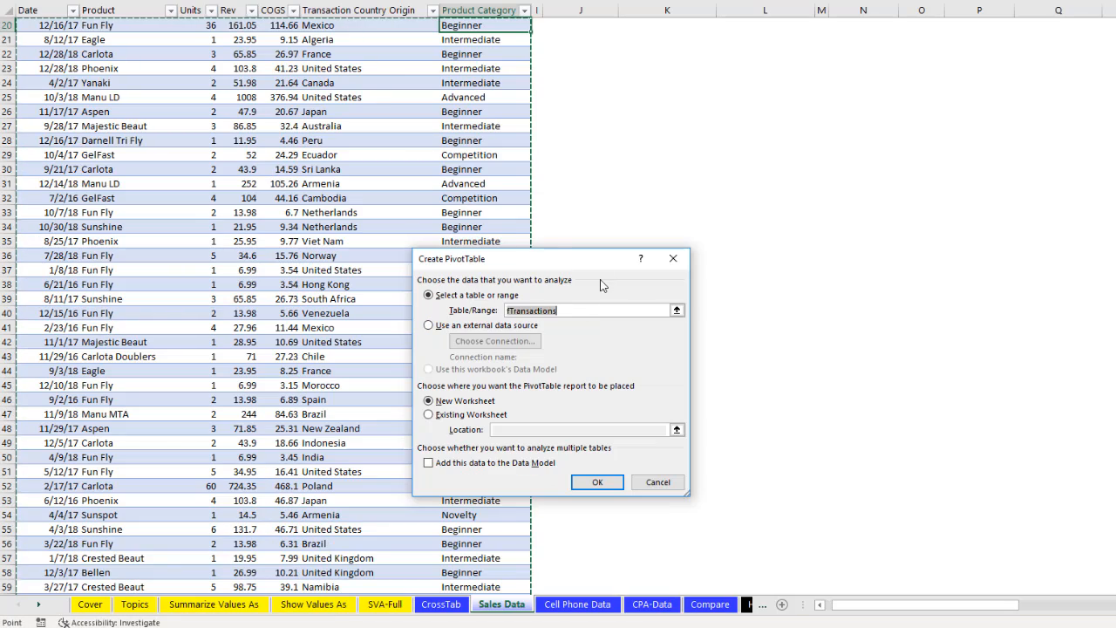
{"action": "left_click", "coordinate": [428, 414]}
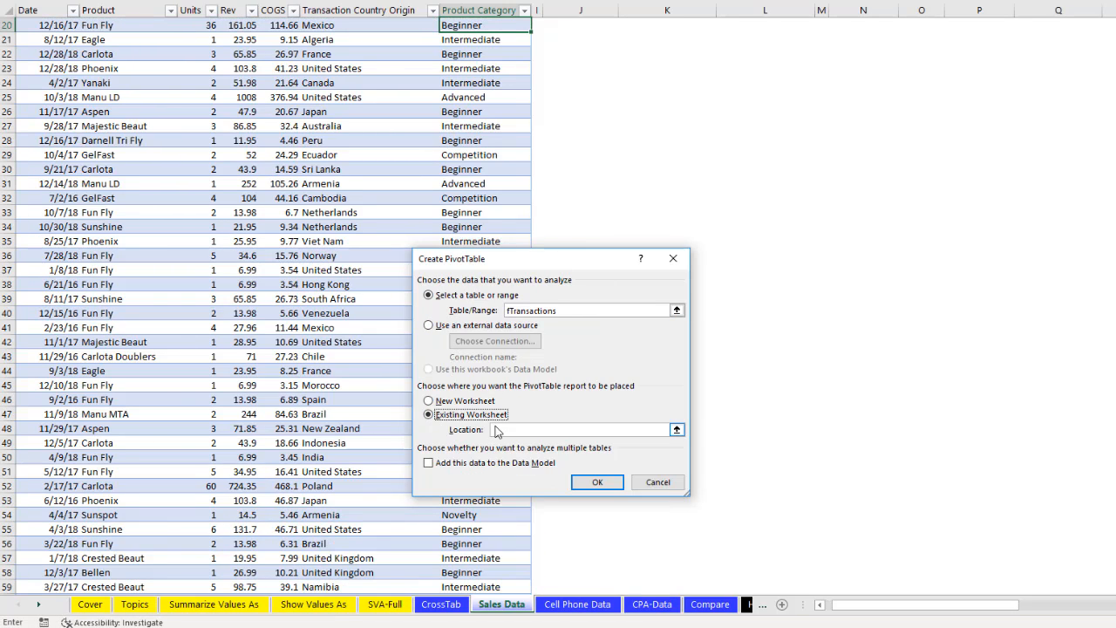
{"action": "left_click", "coordinate": [495, 429]}
{"action": "scroll", "coordinate": [558, 262], "scroll_direction": "up", "scroll_amount": 3}
{"action": "left_click", "coordinate": [580, 140]}
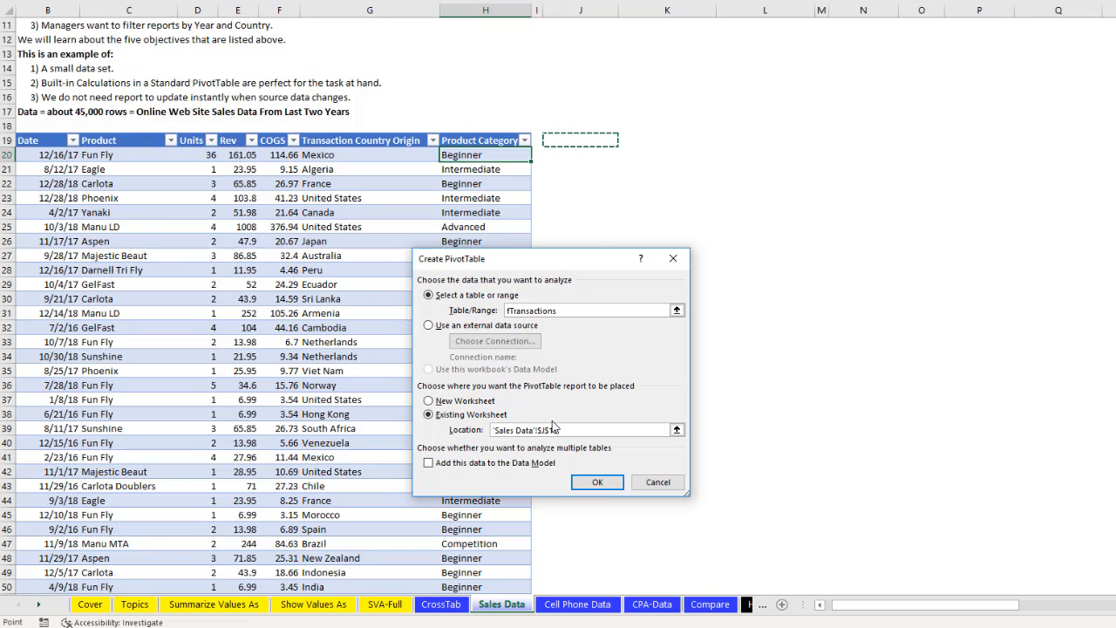
{"action": "left_click", "coordinate": [537, 140]}
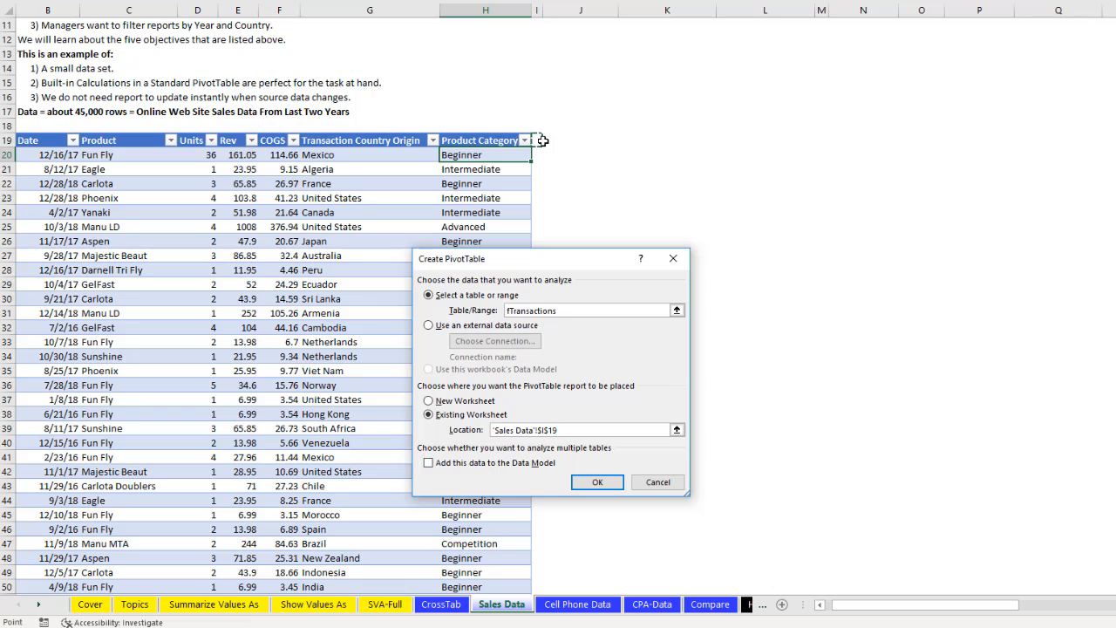
{"action": "left_click", "coordinate": [563, 141]}
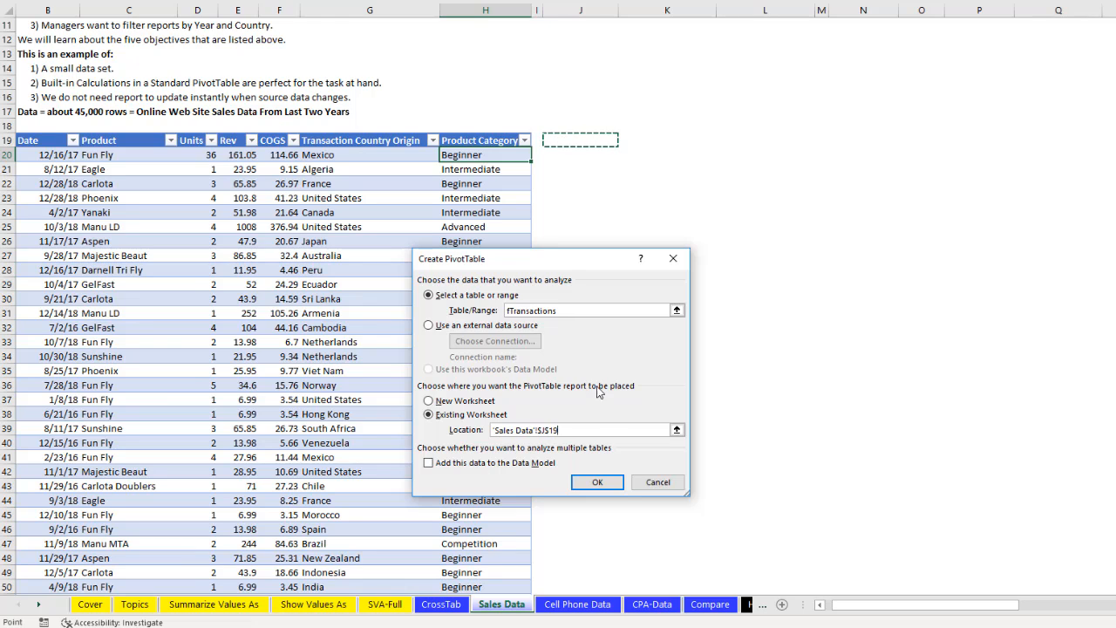
{"action": "left_click", "coordinate": [613, 484]}
- Place Transaction Country Origin and Product in Rows, in that order, and Units in Values
{"action": "left_click_drag", "start_coordinate": [973, 197], "coordinate": [967, 471]}
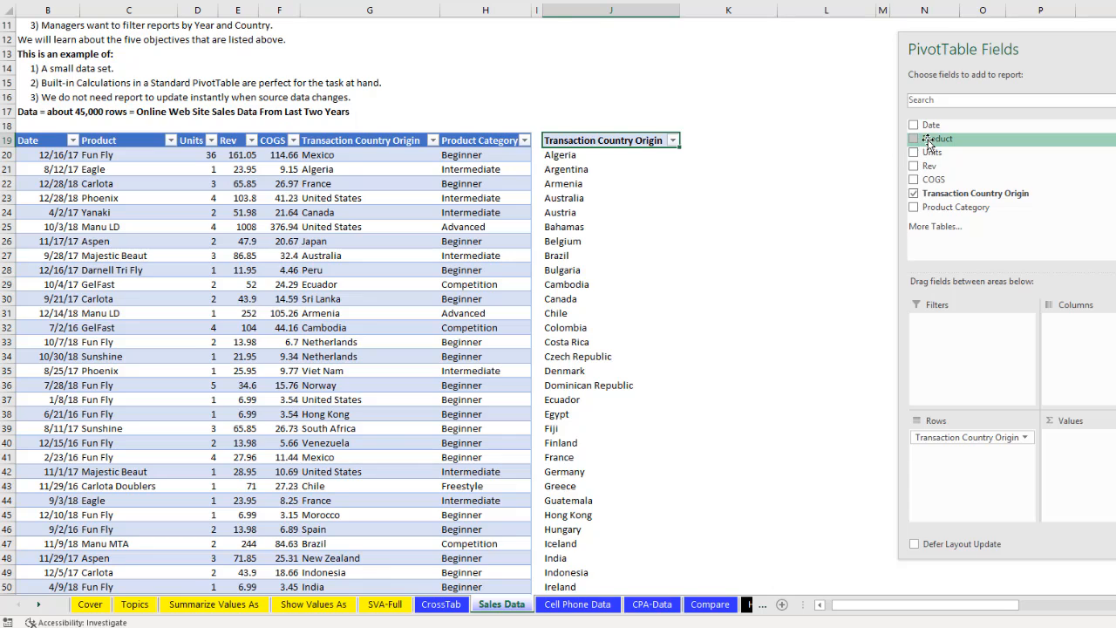
{"action": "left_click_drag", "start_coordinate": [935, 138], "coordinate": [975, 460]}
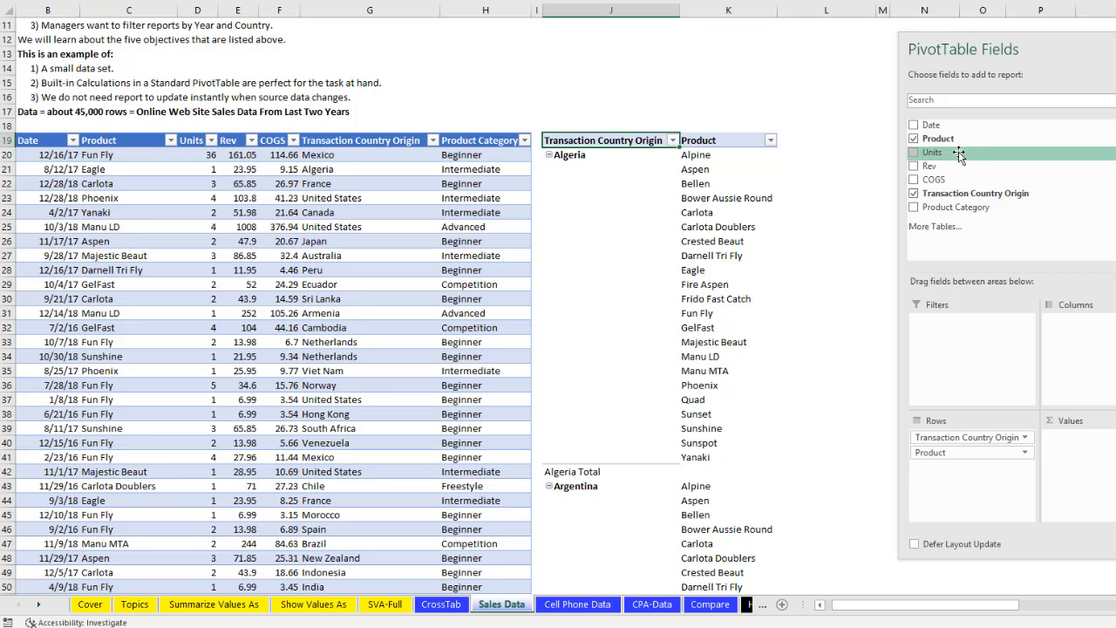
{"action": "left_click_drag", "start_coordinate": [943, 155], "coordinate": [1074, 447]}
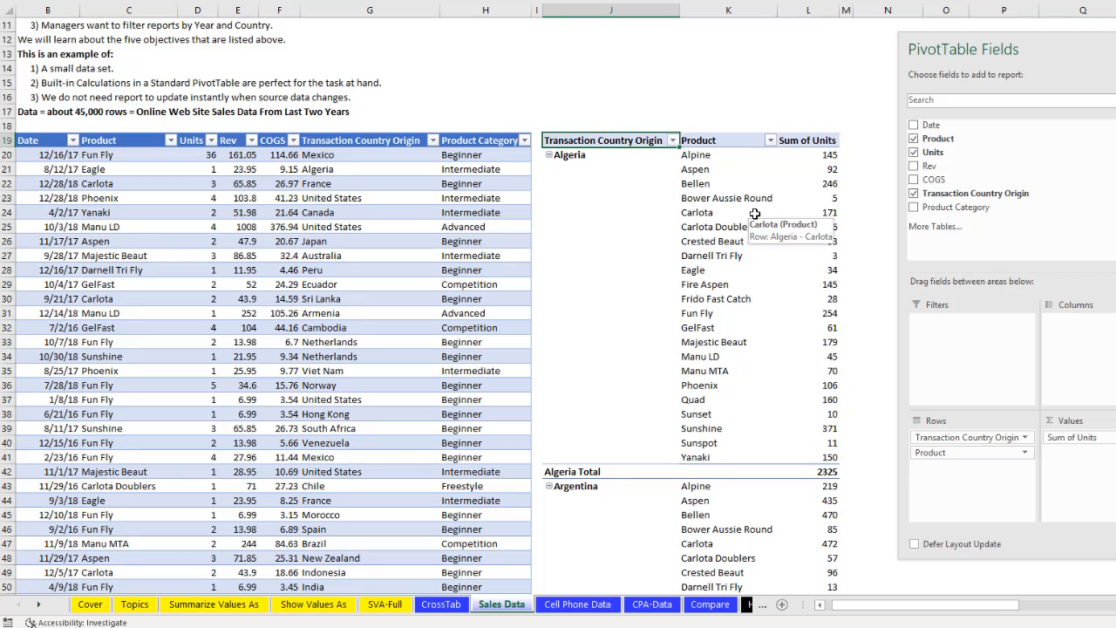
- Rename the Transaction Country Origin field header to Country and narrow column J
{"action": "type", "text": "Country"}
{"action": "key", "text": "Return"}
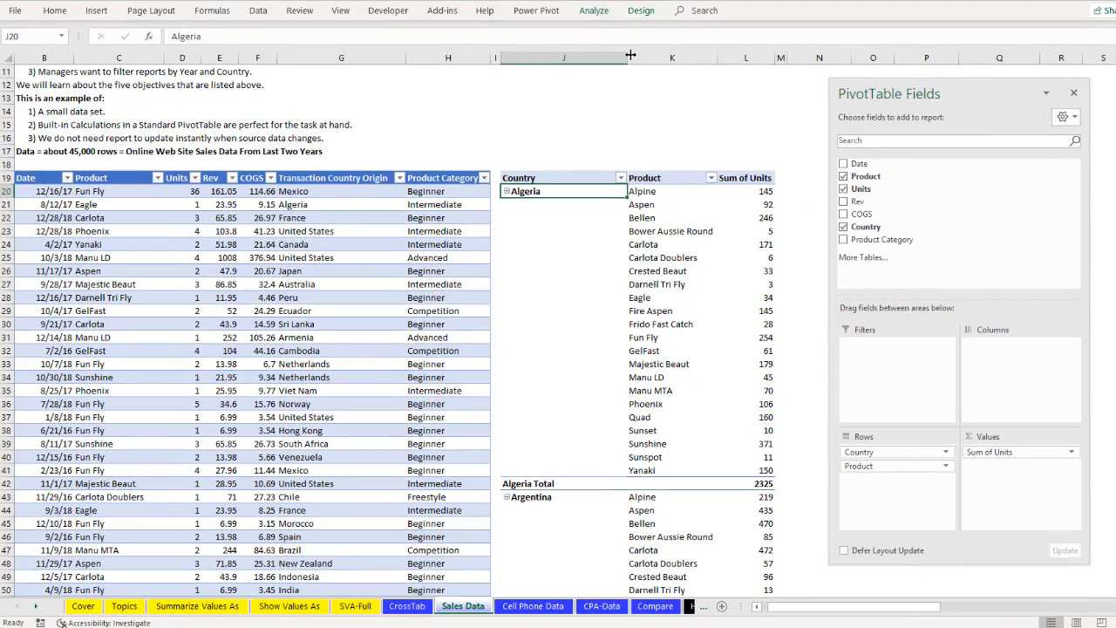
{"action": "left_click_drag", "start_coordinate": [630, 55], "coordinate": [578, 55]}
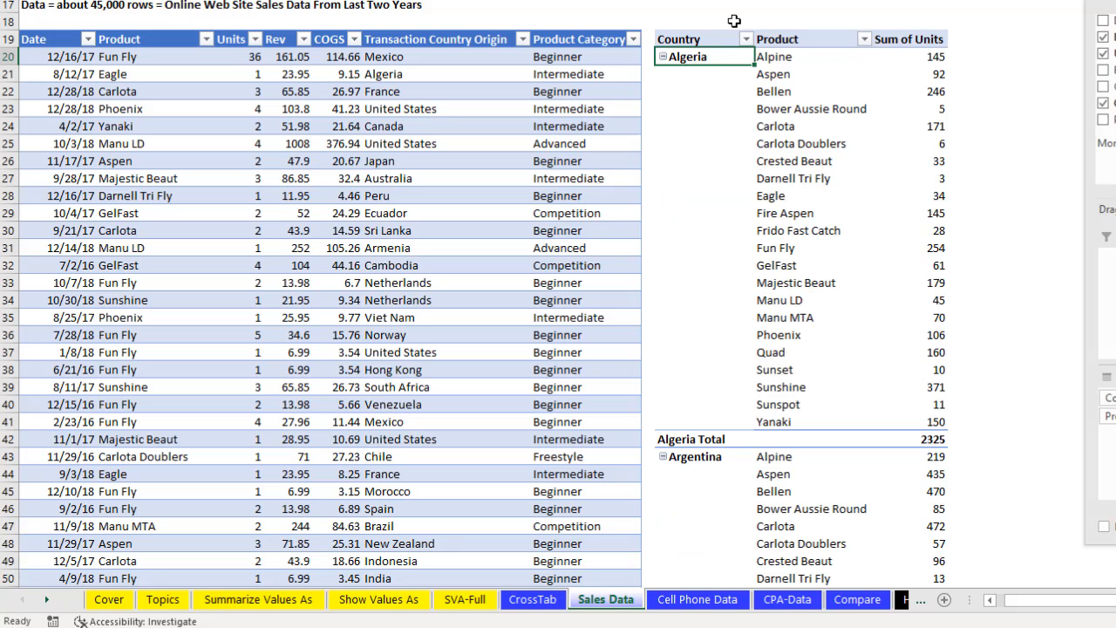
- Name the new PivotTable CountryProductPivot in its PivotTable options
{"action": "right_click", "coordinate": [720, 61]}
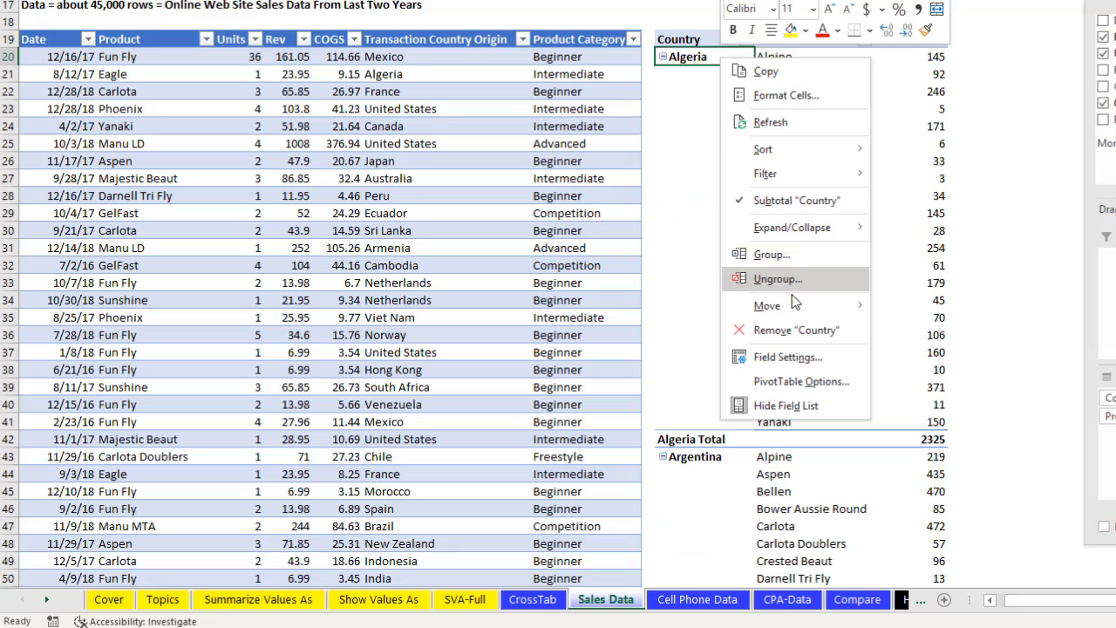
{"action": "left_click", "coordinate": [800, 381]}
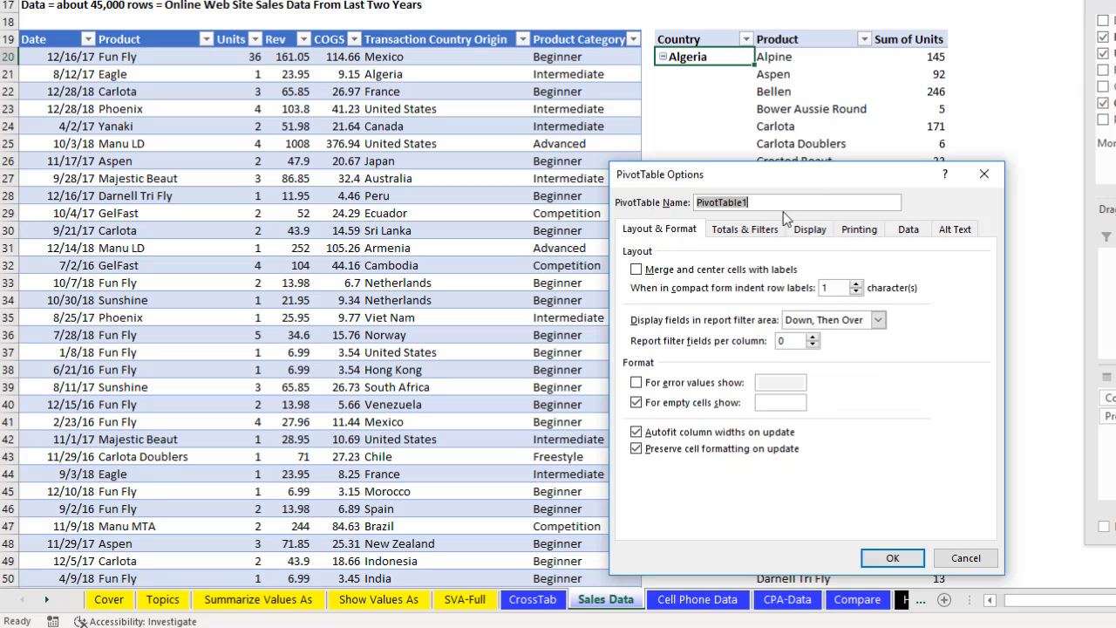
{"action": "type", "text": "CountryProductPivot"}
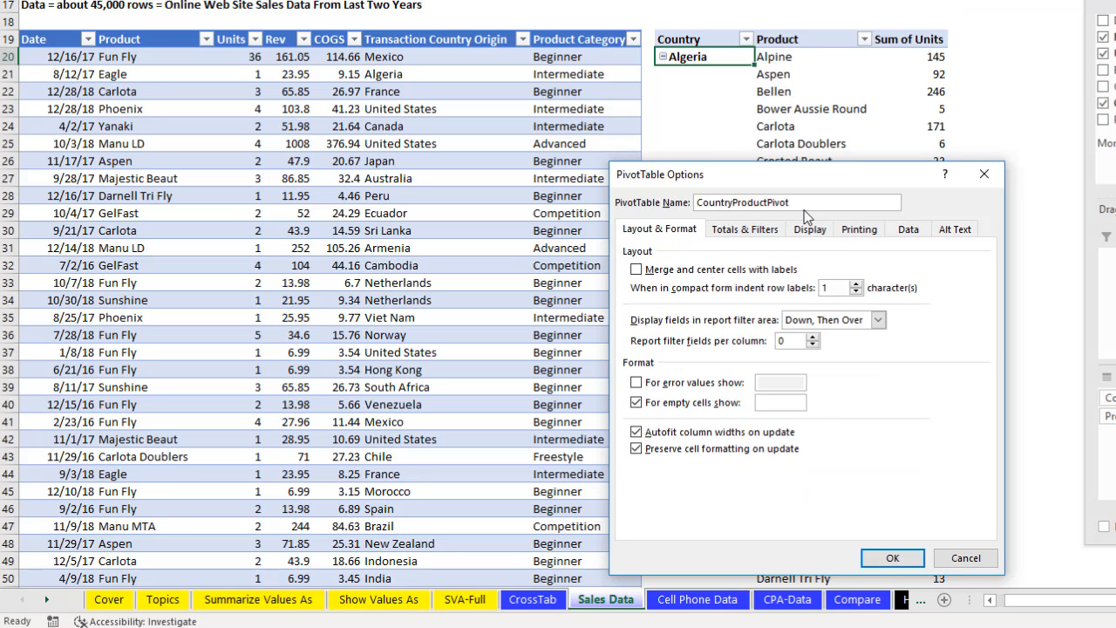
{"action": "left_click", "coordinate": [892, 558]}
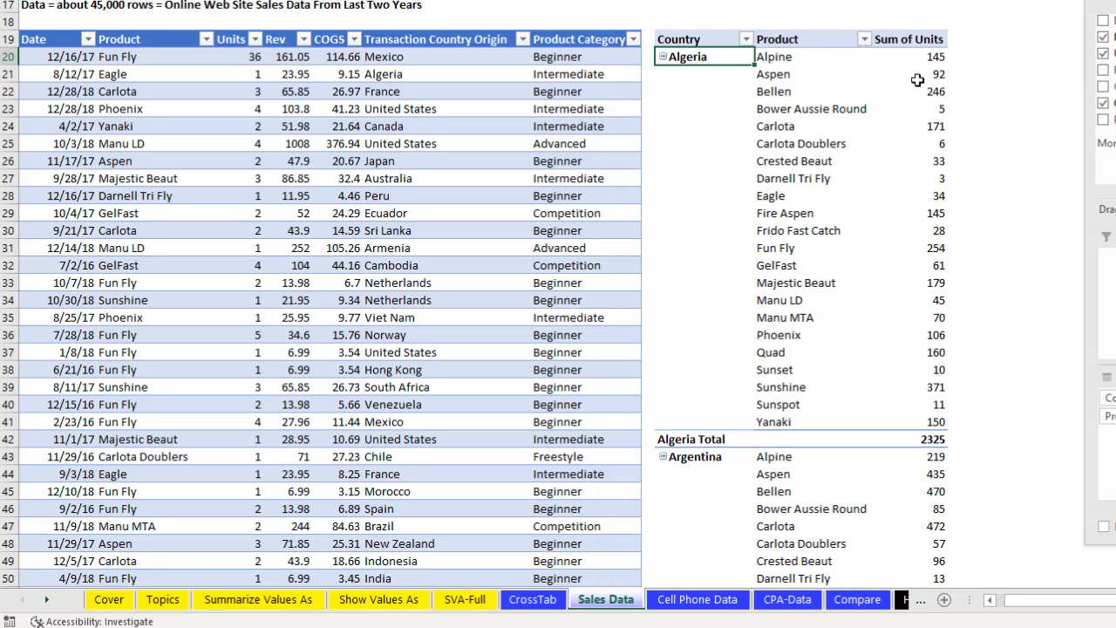
- Format the Sum of Units values as Number with a 1000 separator and 0 decimal places
{"action": "right_click", "coordinate": [908, 73]}
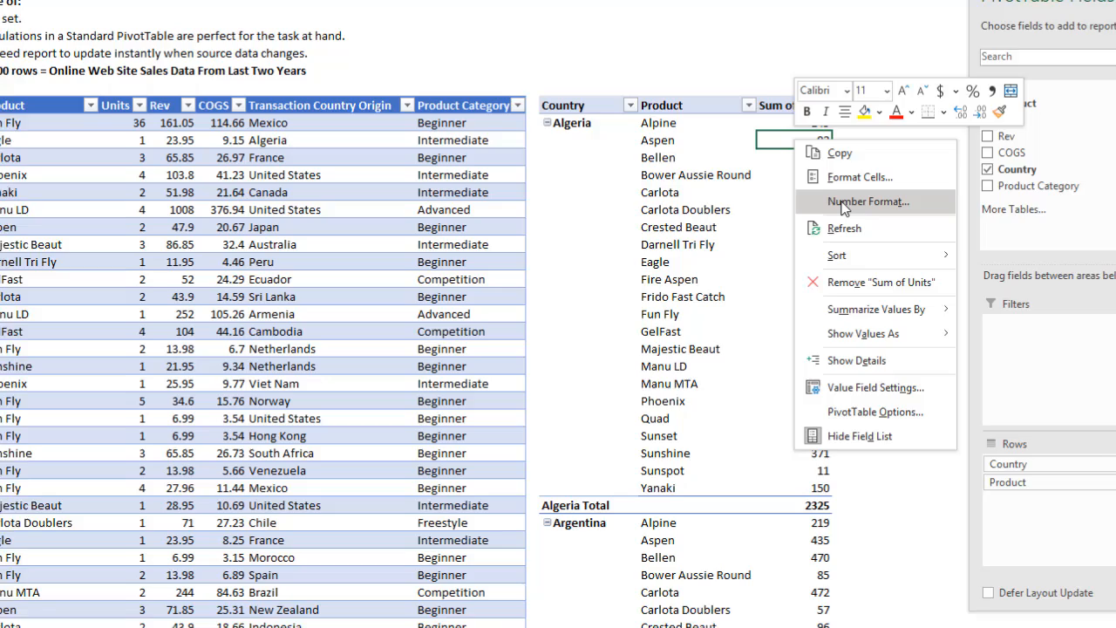
{"action": "left_click", "coordinate": [959, 137]}
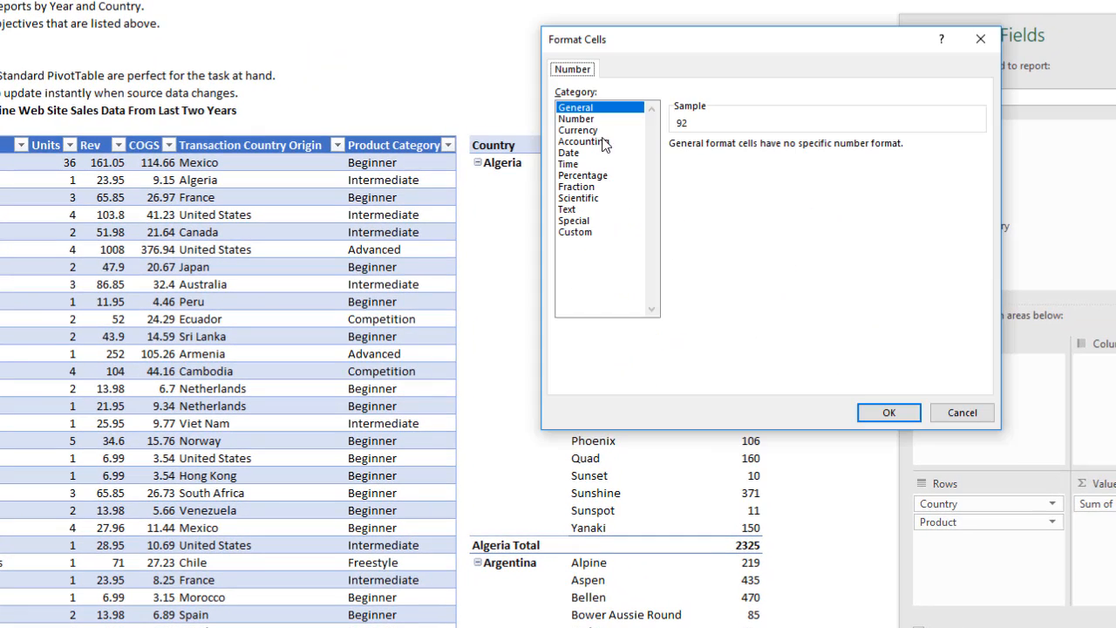
{"action": "left_click", "coordinate": [801, 17]}
{"action": "left_click", "coordinate": [675, 167]}
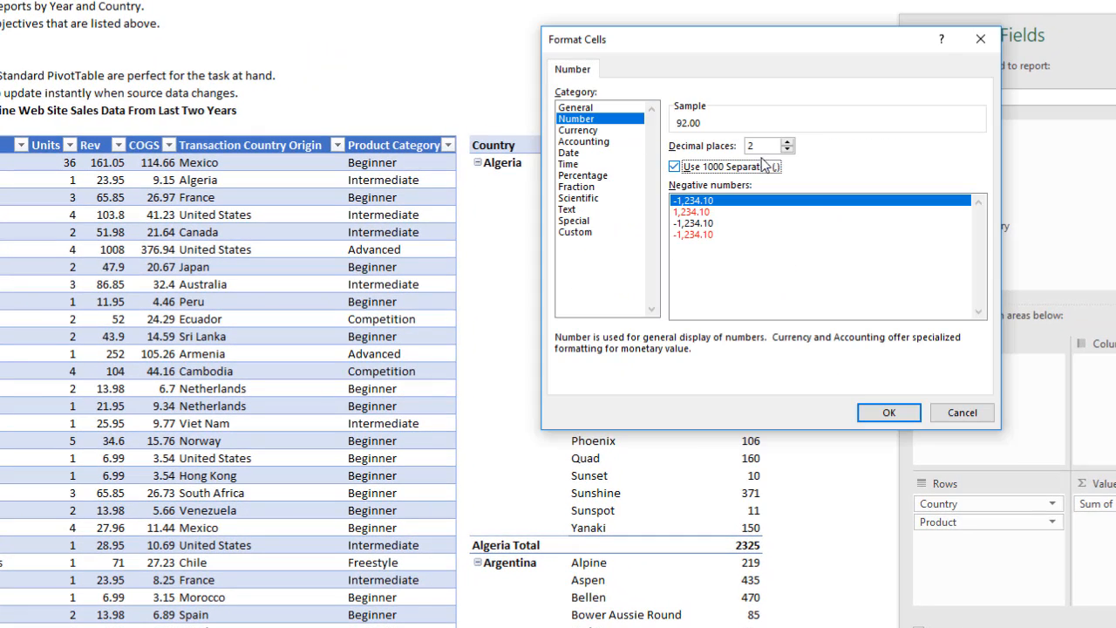
{"action": "left_click", "coordinate": [789, 149]}
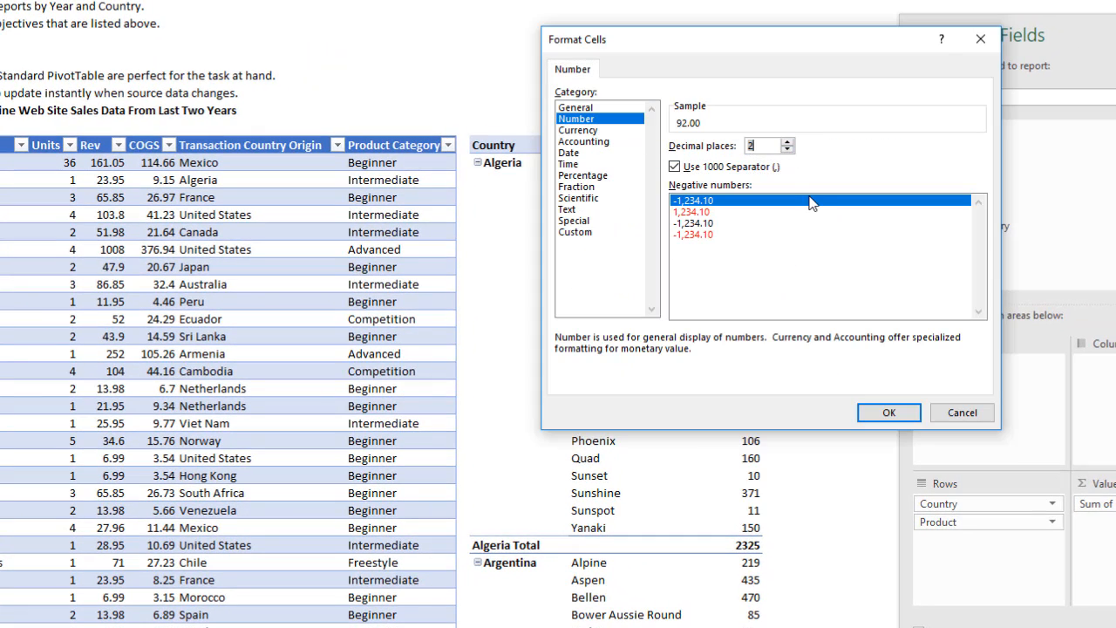
{"action": "left_click", "coordinate": [789, 150]}
{"action": "left_click", "coordinate": [789, 150]}
{"action": "left_click", "coordinate": [884, 414]}
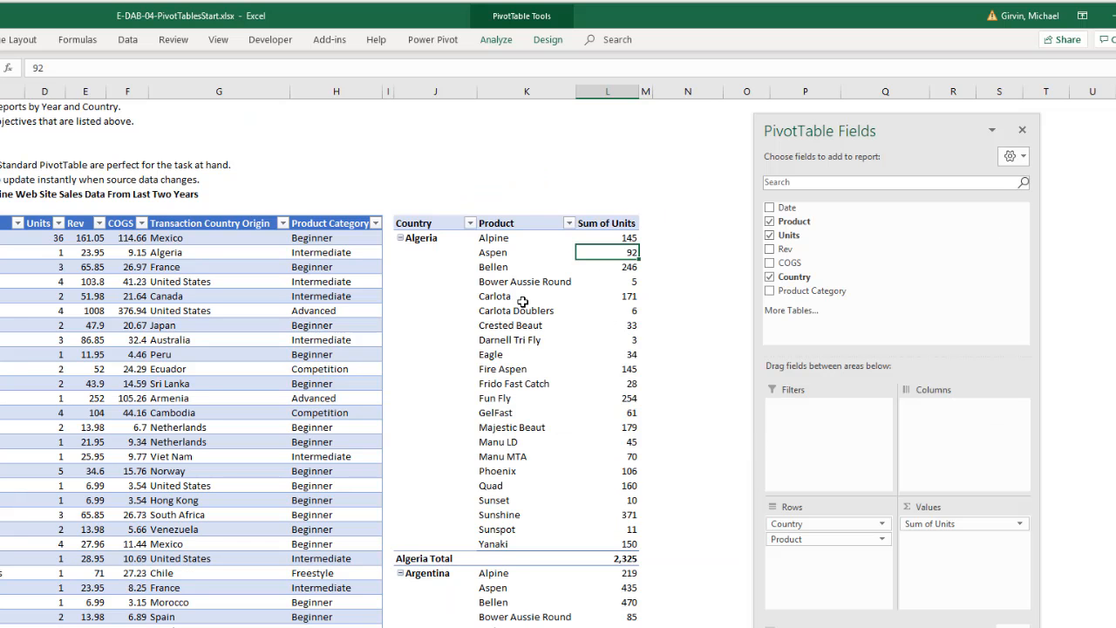
- Apply the Light Green, Pivot Style Medium 14 style to the country and product PivotTable
{"action": "left_click", "coordinate": [547, 41]}
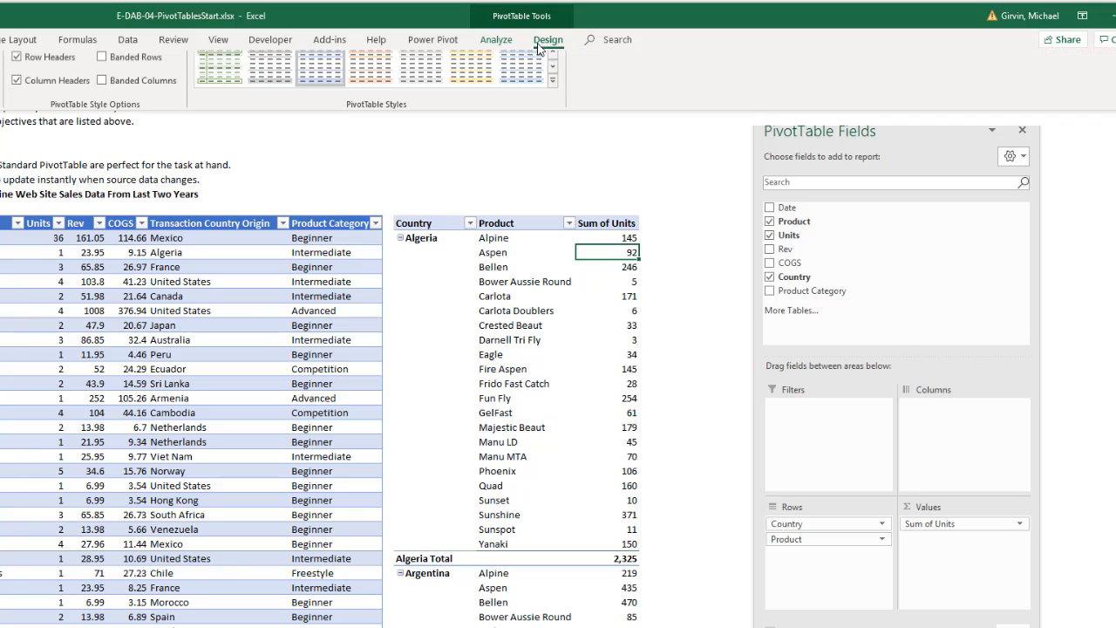
{"action": "left_click", "coordinate": [552, 90]}
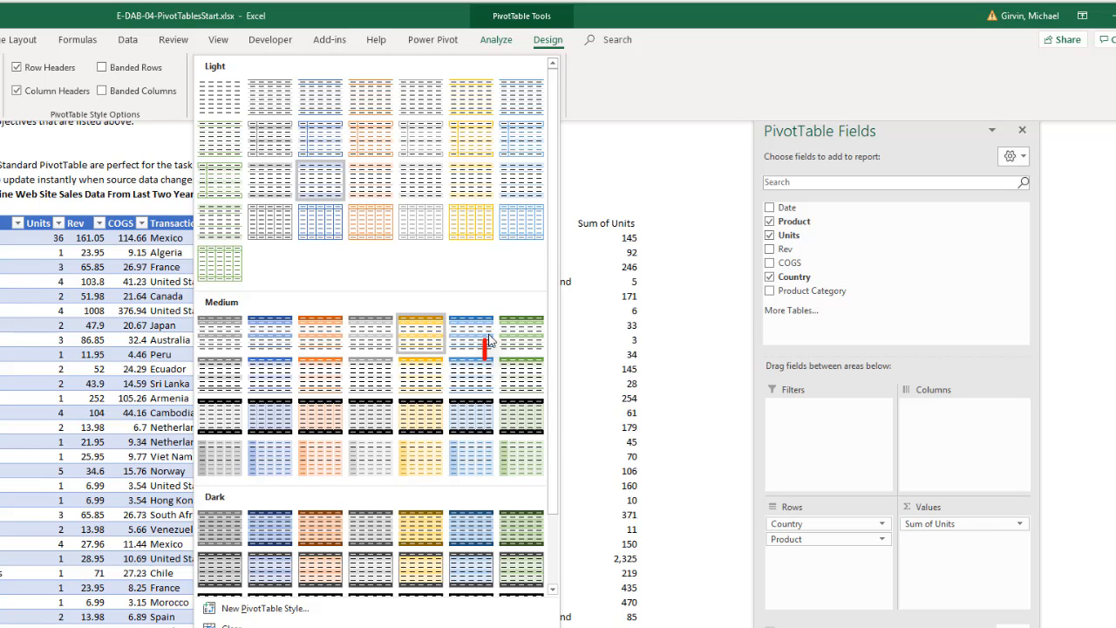
{"action": "left_click", "coordinate": [522, 375]}
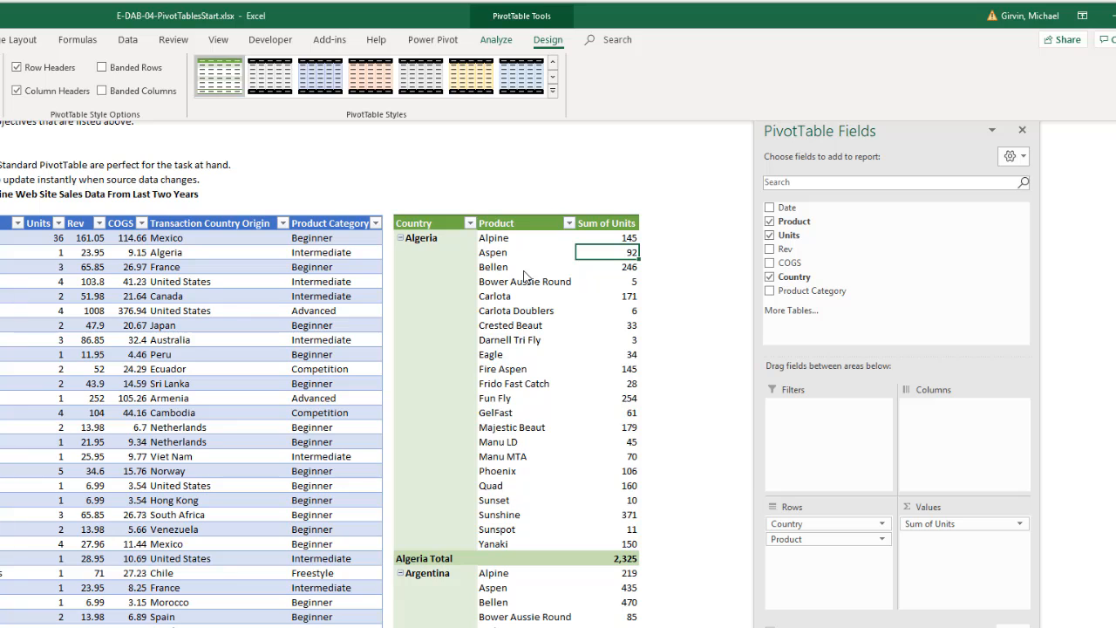
- Create a second PivotTable from the fTransactions table on the existing Sales Data worksheet at cell N19
{"action": "left_click", "coordinate": [230, 221]}
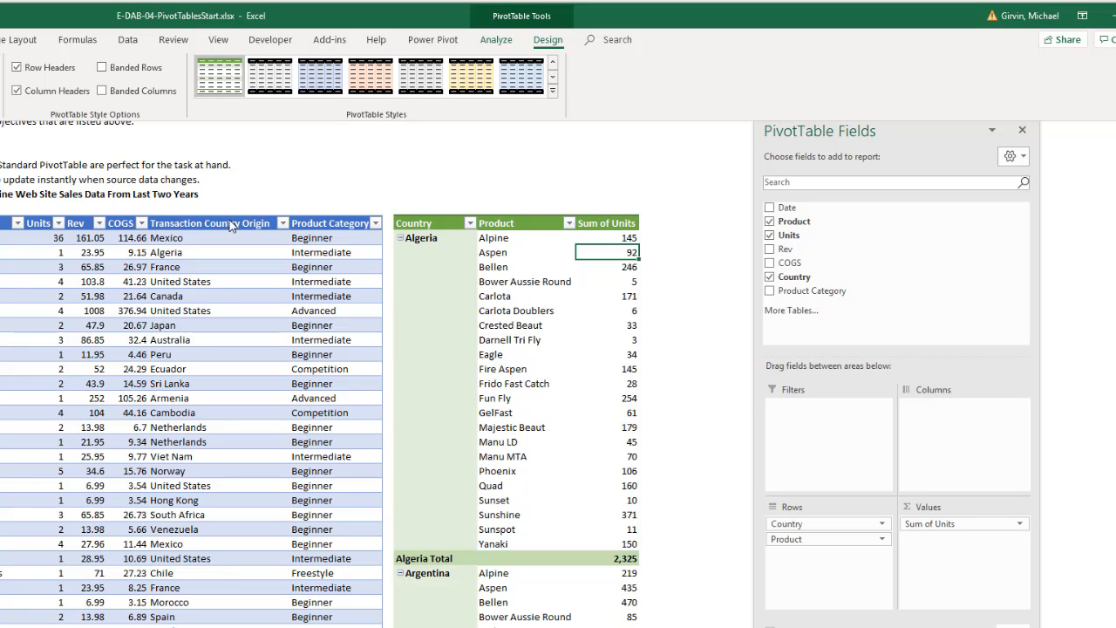
{"action": "left_click", "coordinate": [231, 223]}
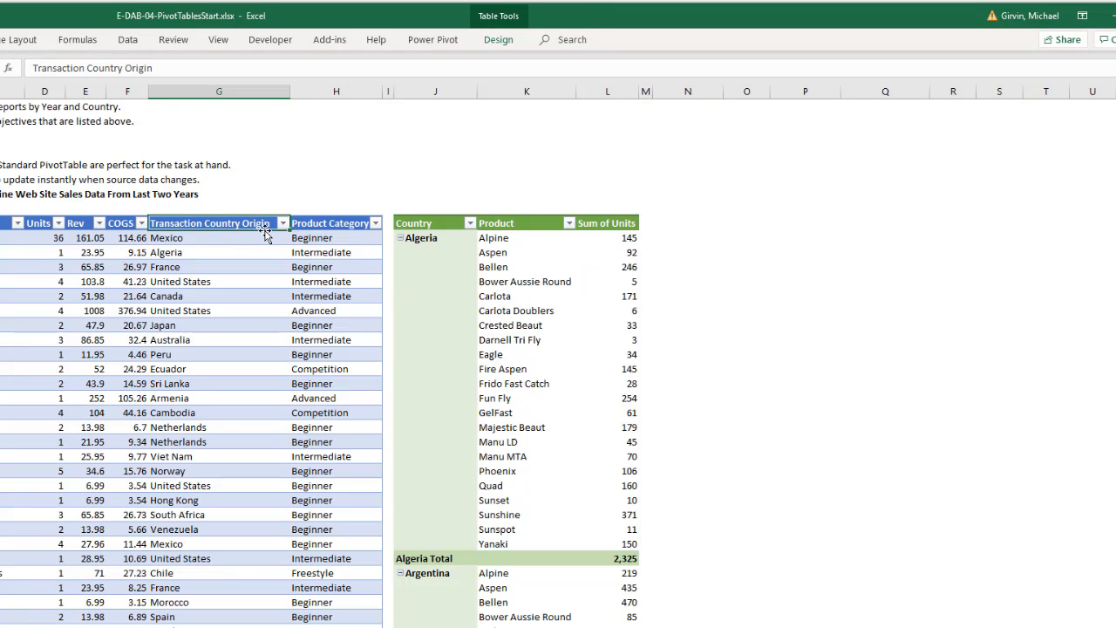
{"action": "key", "text": "alt+n"}
{"action": "key", "text": "v"}
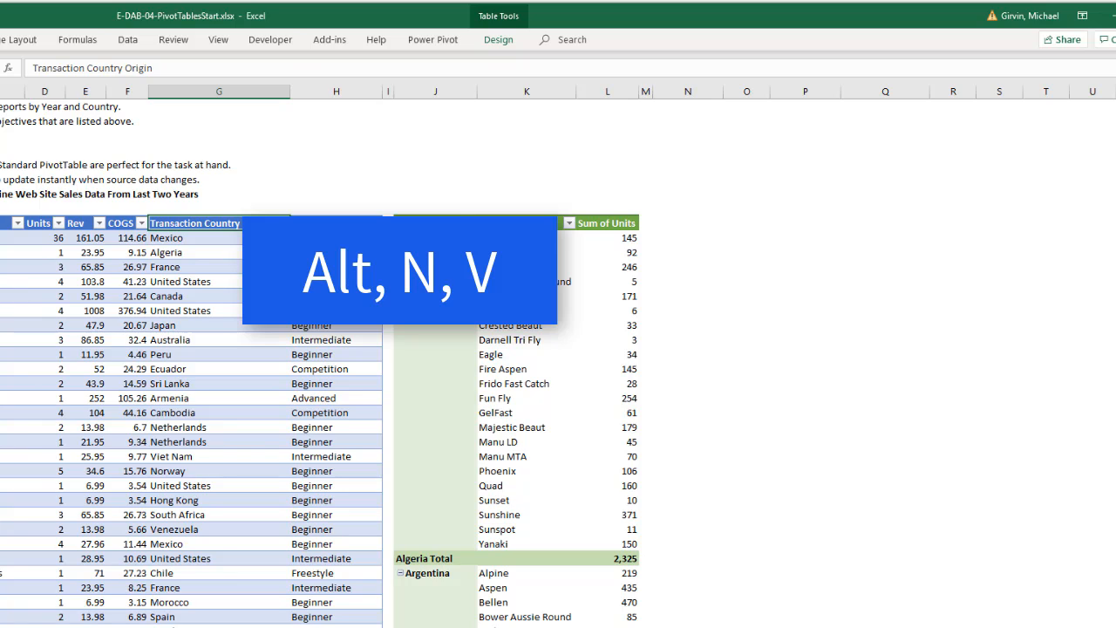
{"action": "scroll", "coordinate": [266, 232], "scroll_direction": "down", "scroll_amount": 3}
{"action": "left_click", "coordinate": [278, 500]}
{"action": "left_click", "coordinate": [380, 517]}
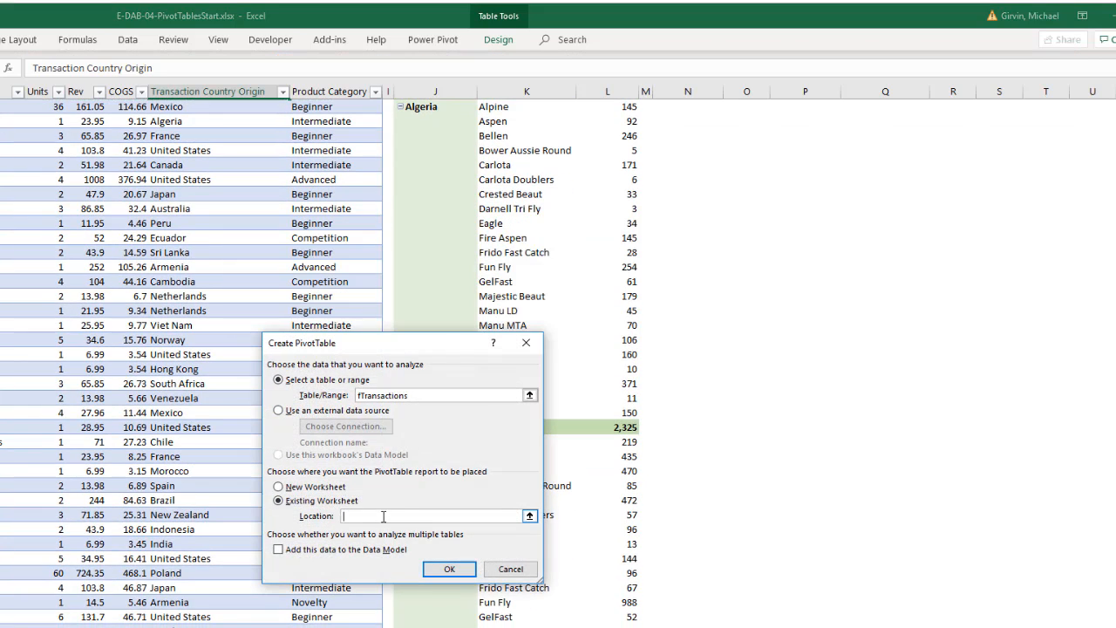
{"action": "scroll", "coordinate": [634, 316], "scroll_direction": "up", "scroll_amount": 4}
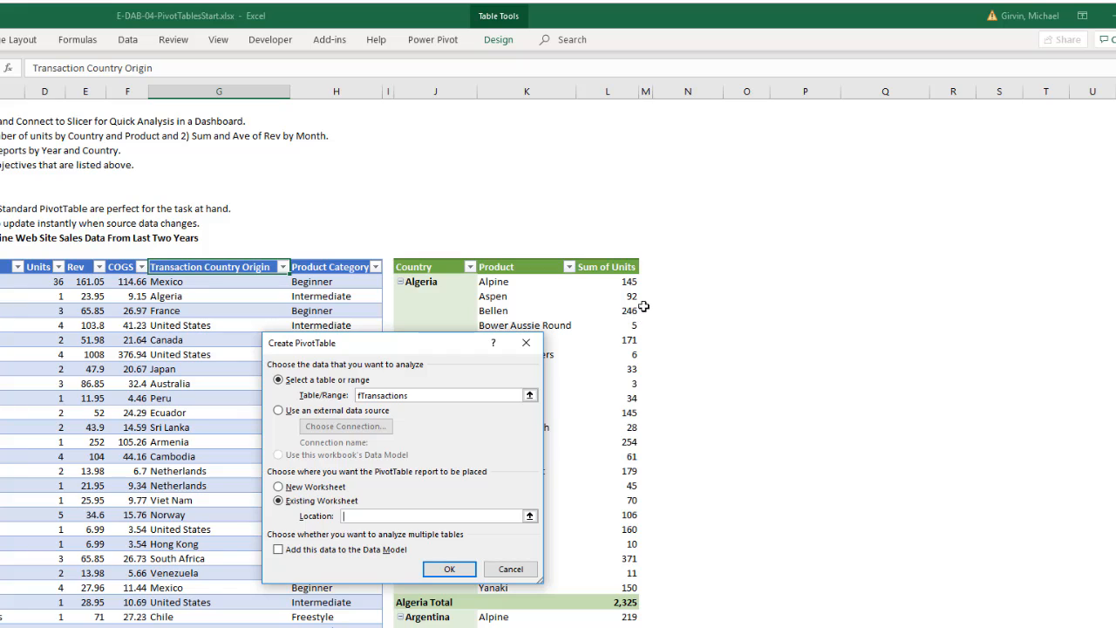
{"action": "left_click", "coordinate": [674, 265]}
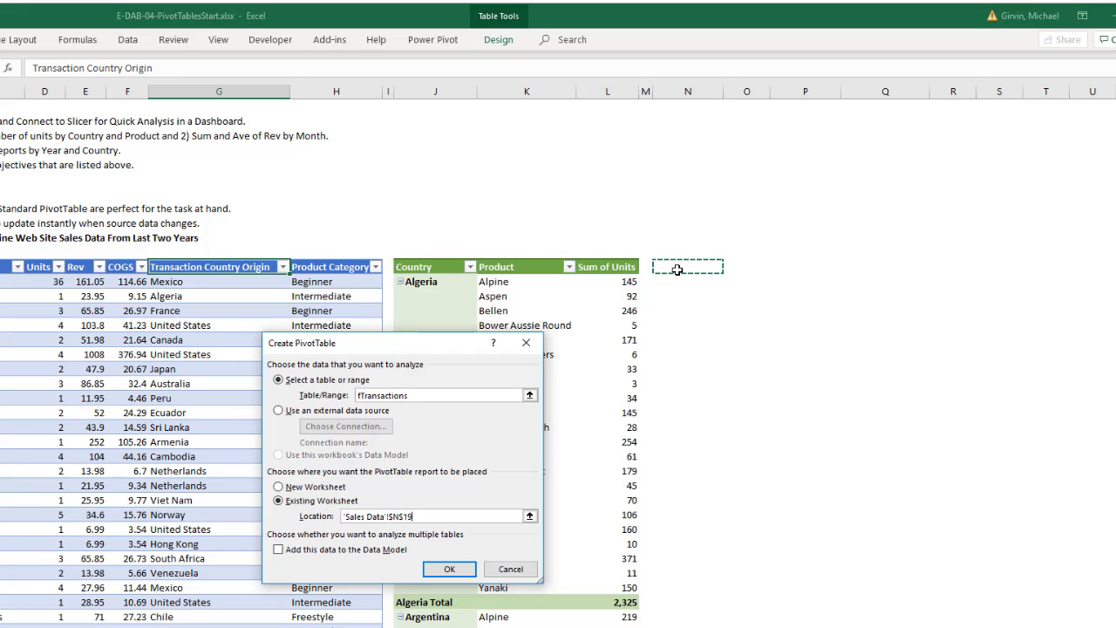
{"action": "left_click", "coordinate": [449, 570]}
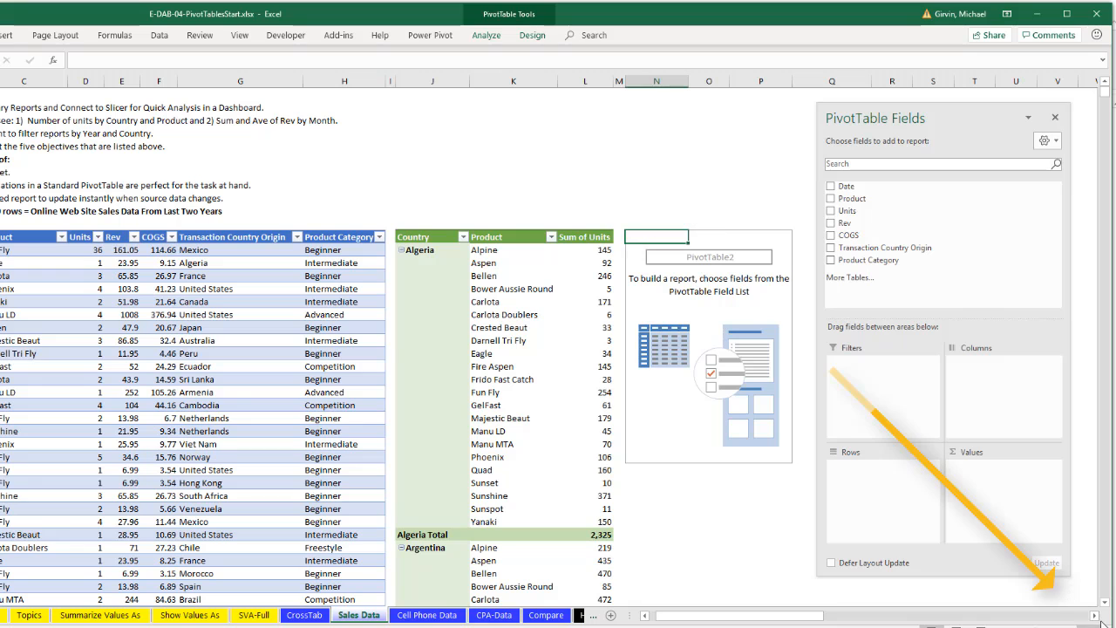
- Place Date in Rows of the new PivotTable and remove the automatically added Quarters field from Rows
{"action": "left_click", "coordinate": [1095, 619]}
{"action": "left_click", "coordinate": [1095, 619]}
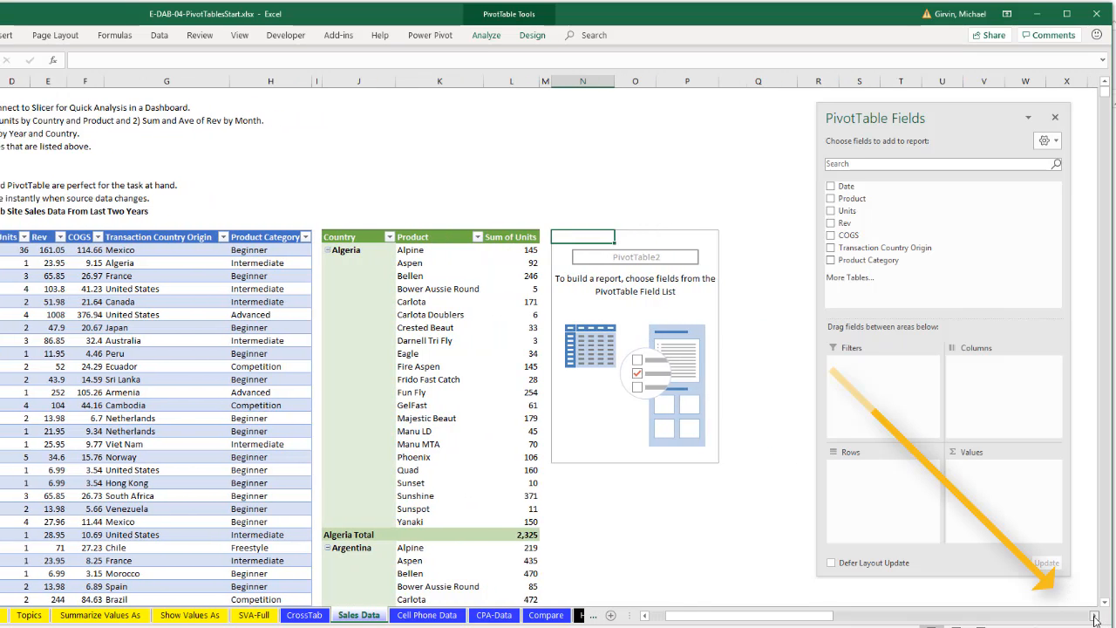
{"action": "left_click", "coordinate": [1095, 619]}
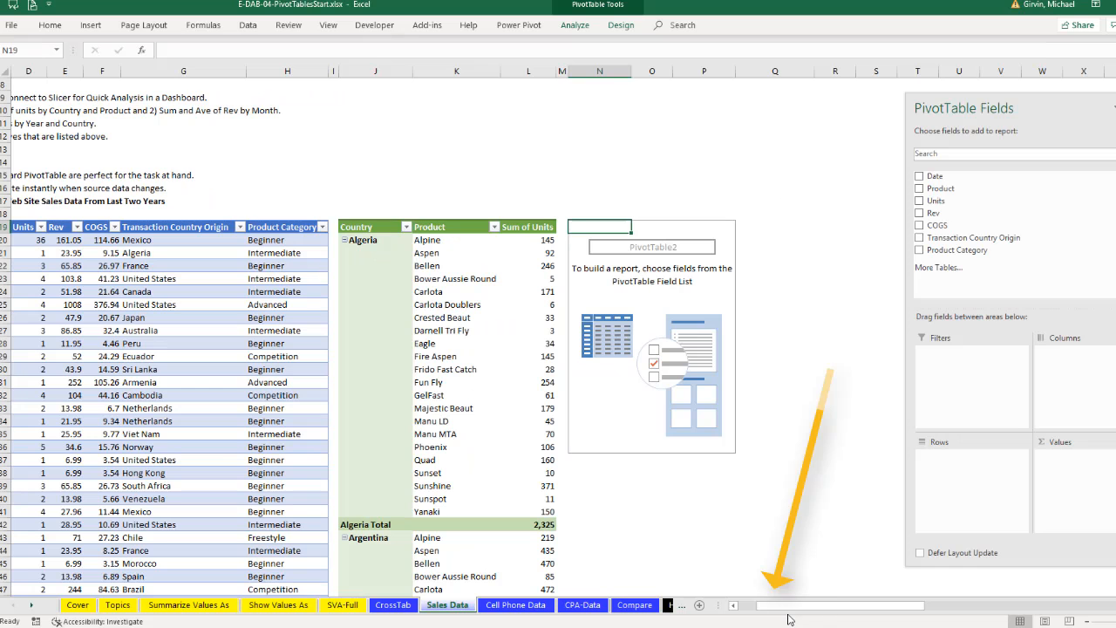
{"action": "left_click_drag", "start_coordinate": [680, 615], "coordinate": [652, 615]}
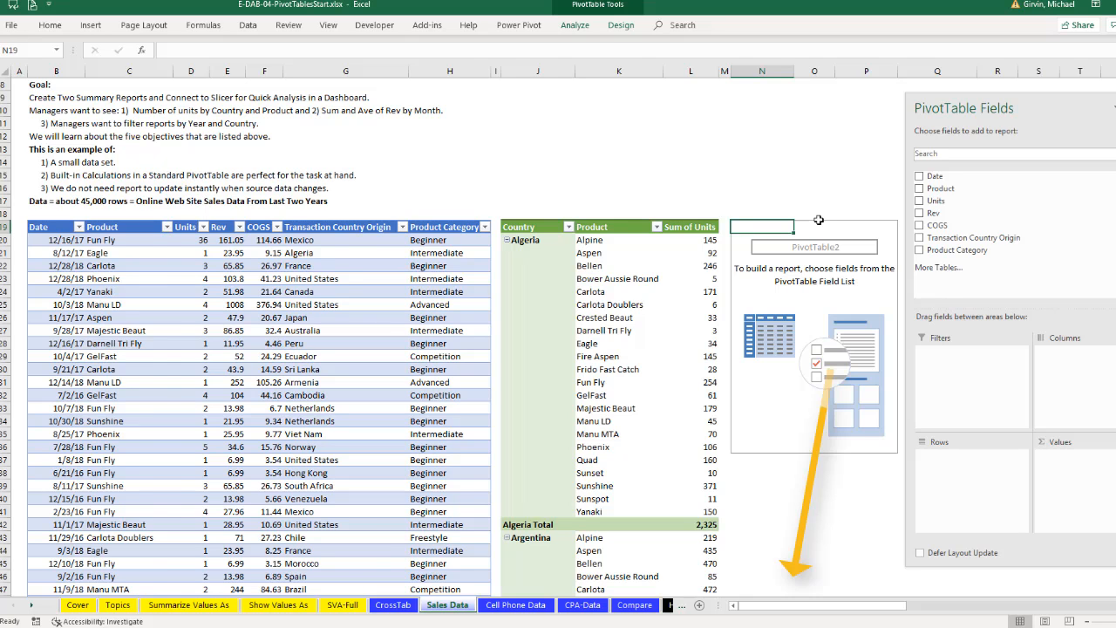
{"action": "left_click_drag", "start_coordinate": [771, 605], "coordinate": [789, 617]}
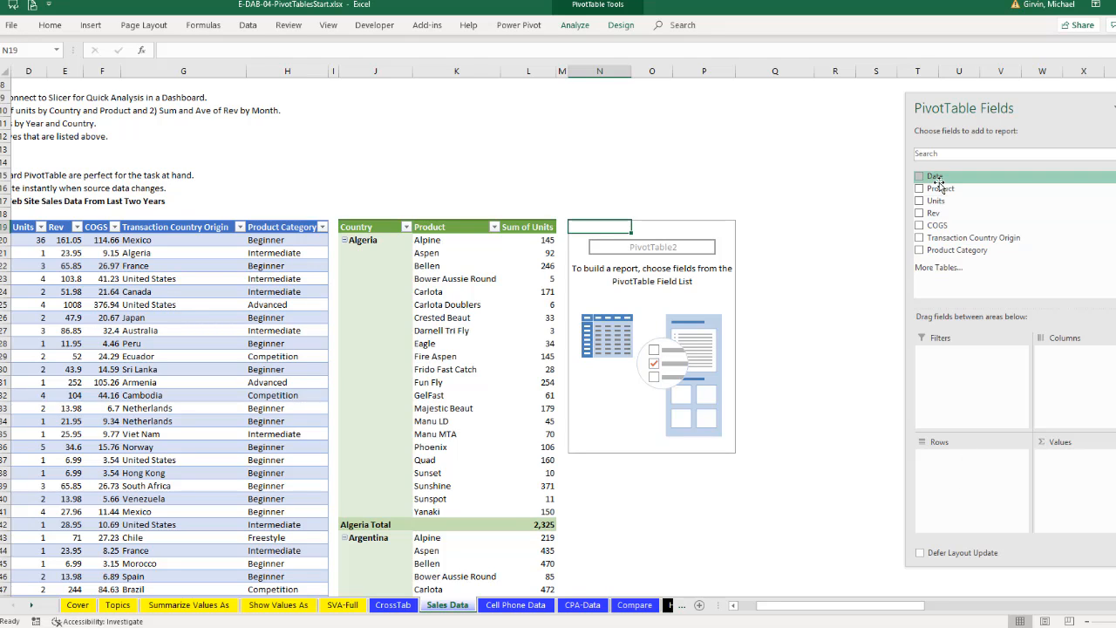
{"action": "left_click_drag", "start_coordinate": [932, 177], "coordinate": [959, 455]}
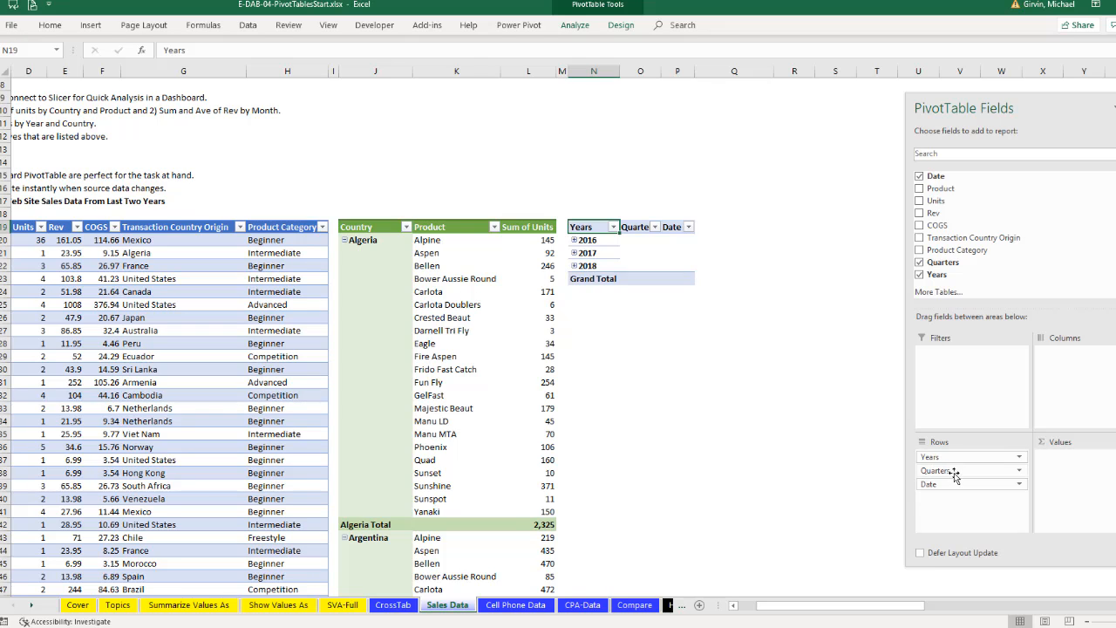
{"action": "left_click_drag", "start_coordinate": [952, 469], "coordinate": [822, 428]}
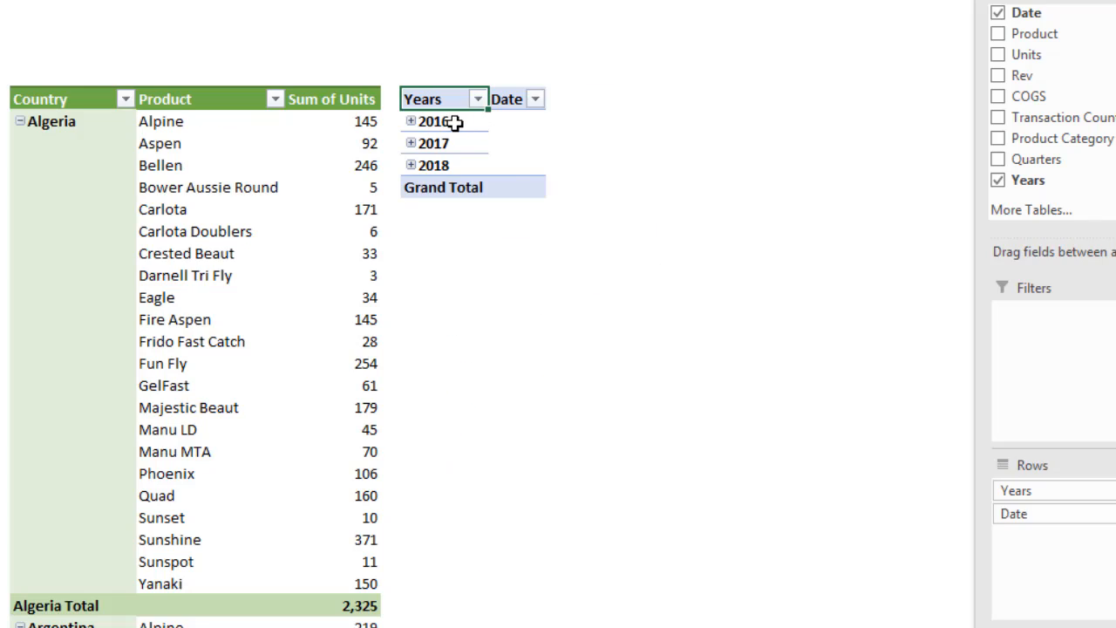
- Expand the entire Years field so that every year lists its months
{"action": "right_click", "coordinate": [598, 242]}
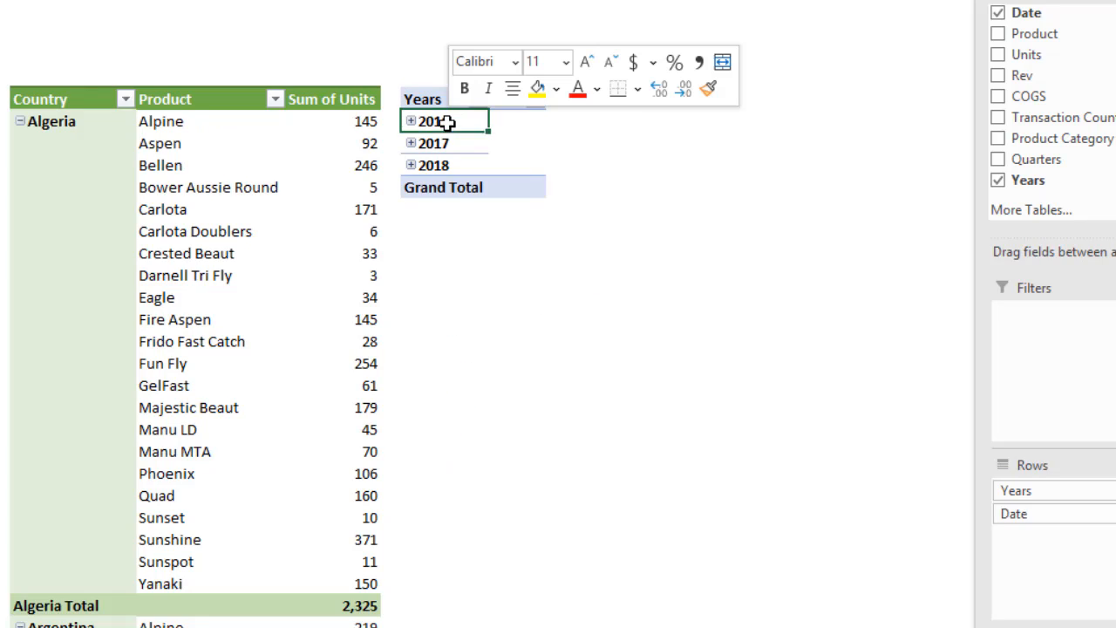
{"action": "mouse_move", "coordinate": [537, 346]}
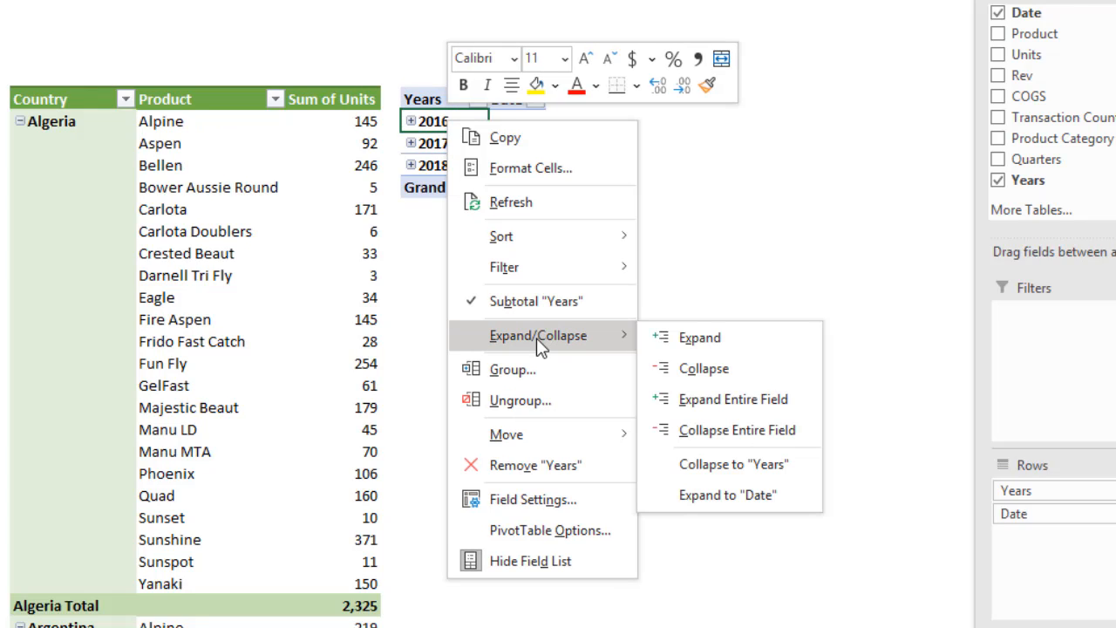
{"action": "left_click", "coordinate": [702, 403]}
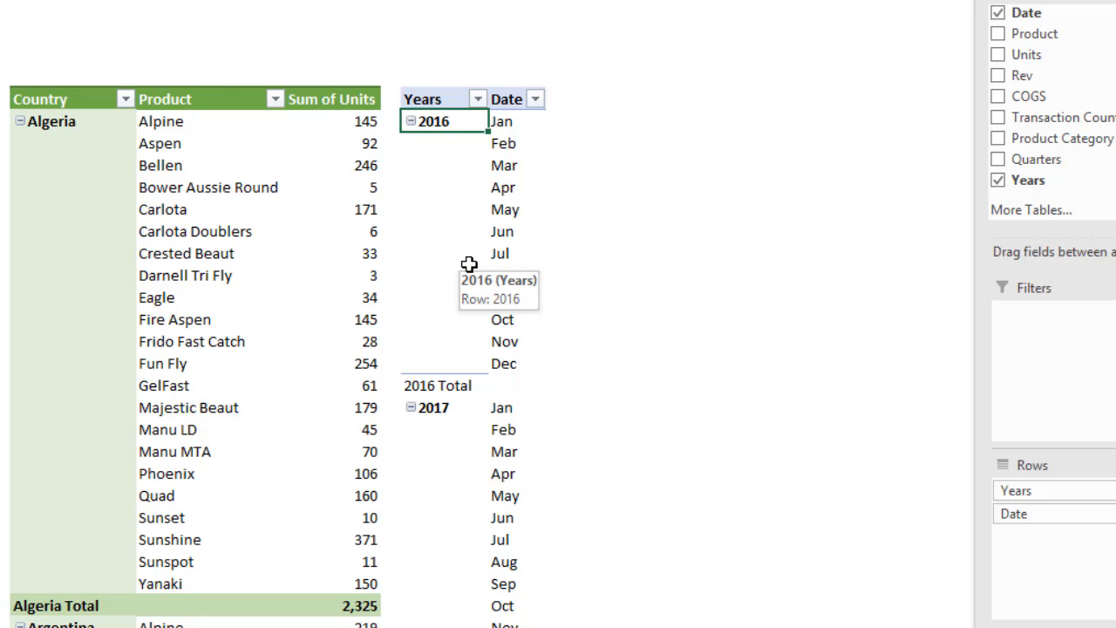
- Change the Date grouping to Months and Years only, leaving out Quarters
{"action": "right_click", "coordinate": [501, 144]}
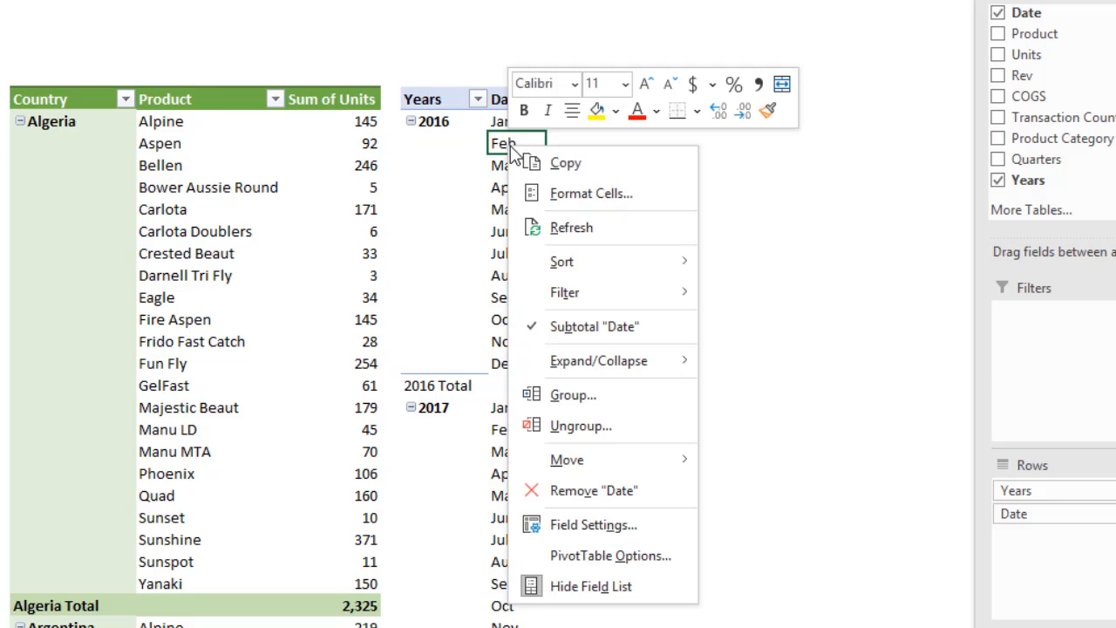
{"action": "left_click", "coordinate": [581, 404]}
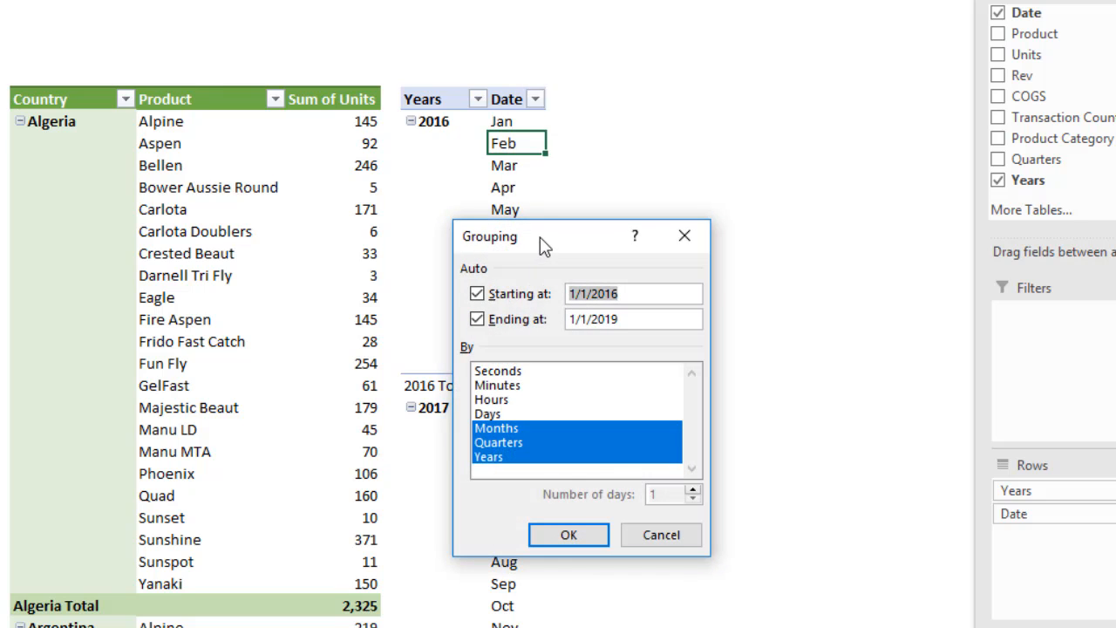
{"action": "left_click_drag", "start_coordinate": [540, 239], "coordinate": [479, 36]}
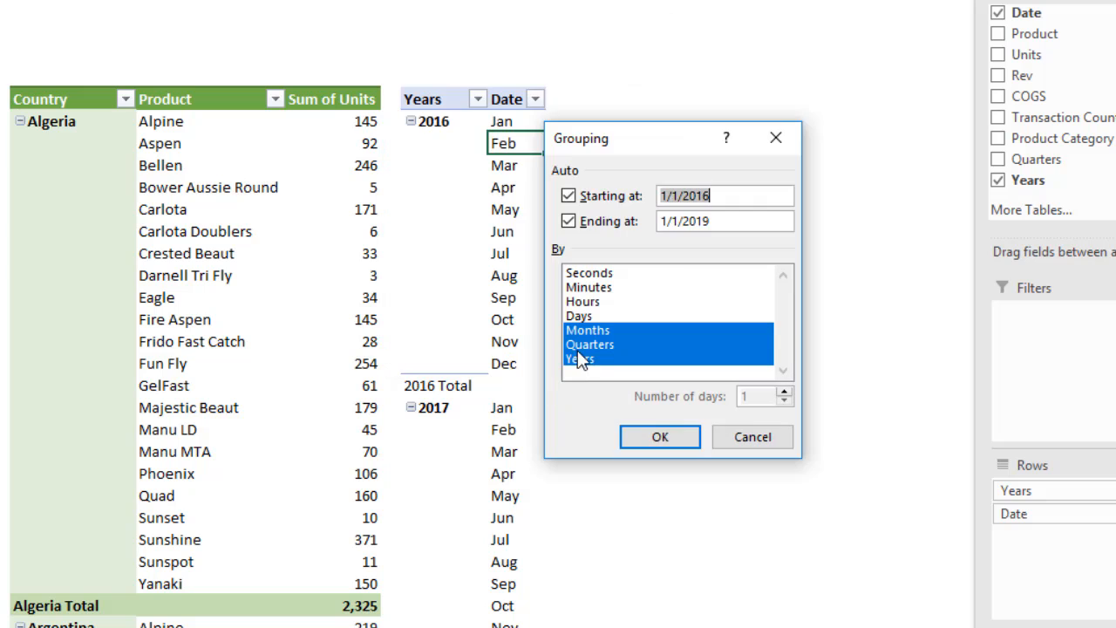
{"action": "left_click", "coordinate": [586, 345]}
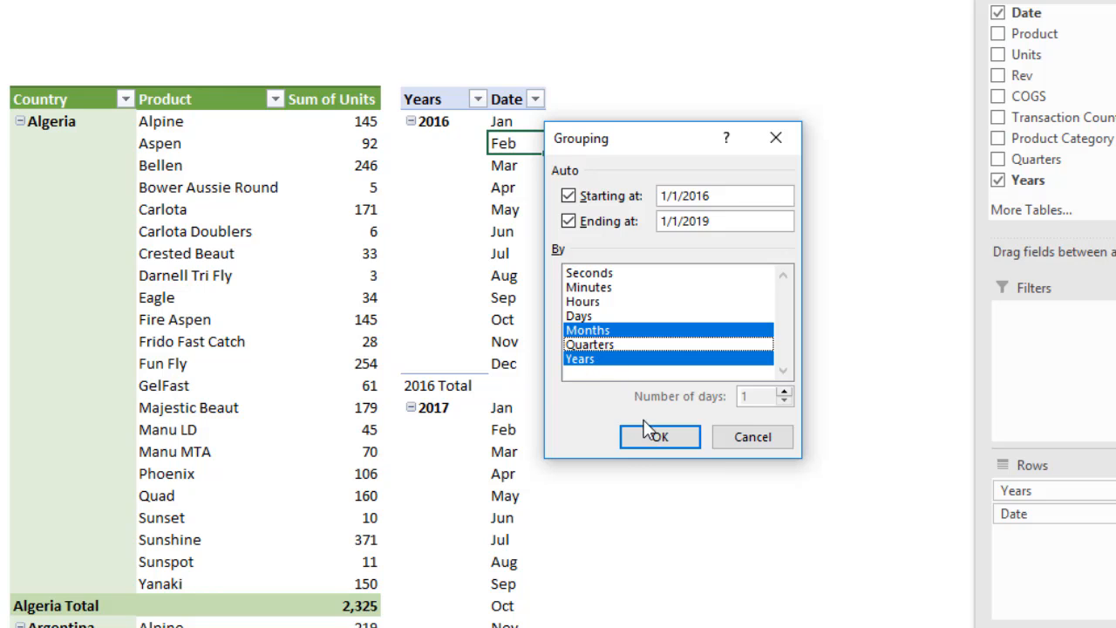
{"action": "left_click", "coordinate": [645, 442]}
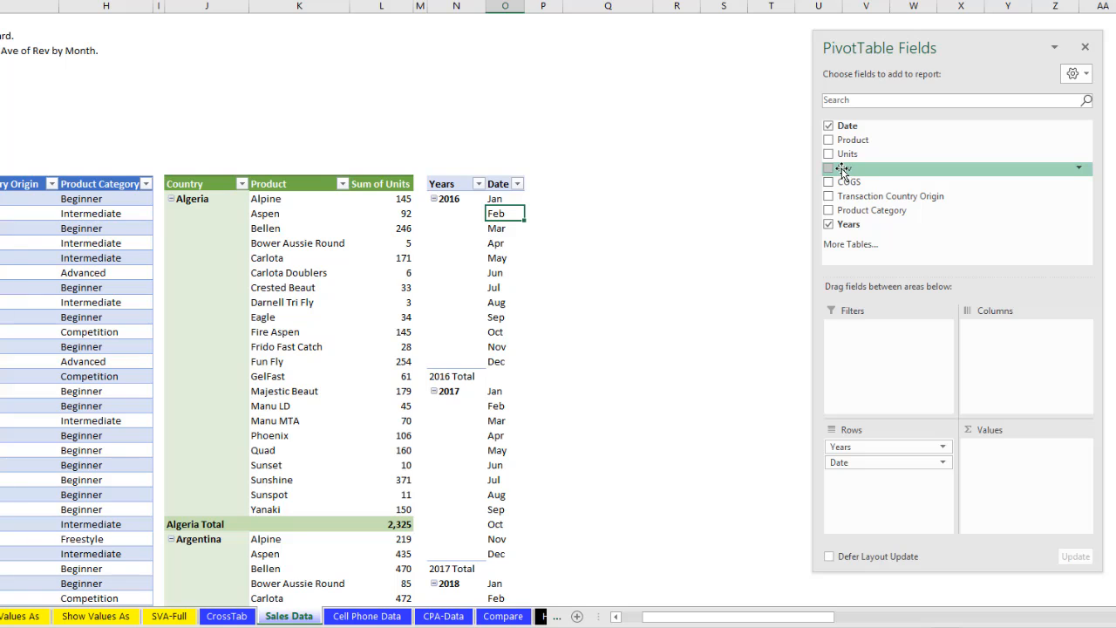
- Add Rev to Values and format it as Number with a 1000 separator and 0 decimal places
{"action": "left_click_drag", "start_coordinate": [842, 170], "coordinate": [994, 465]}
{"action": "right_click", "coordinate": [551, 201]}
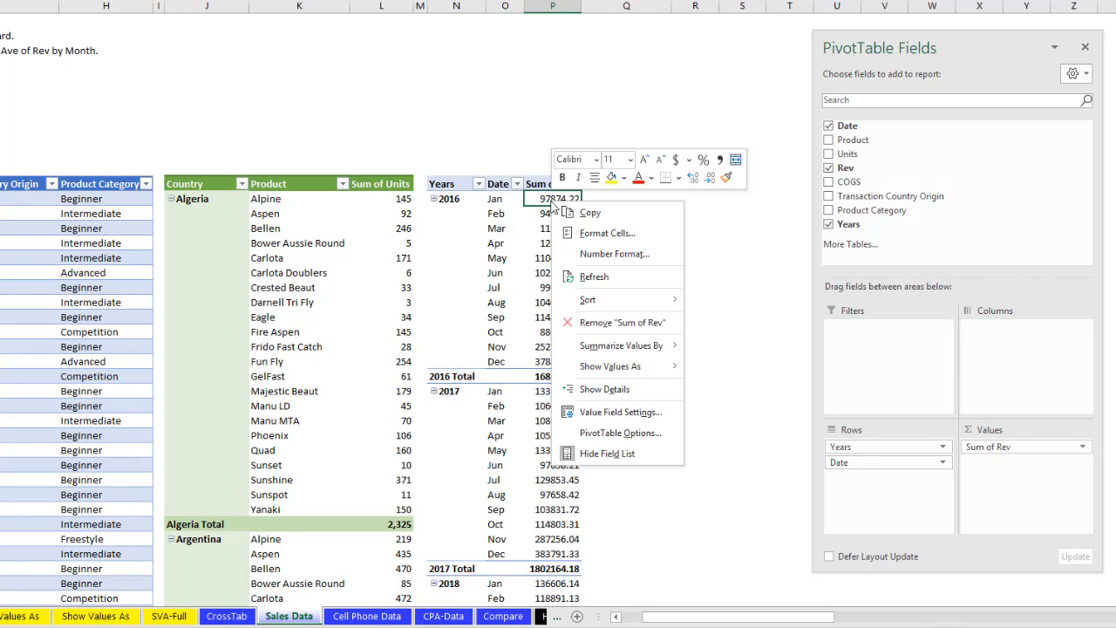
{"action": "left_click", "coordinate": [592, 254]}
{"action": "left_click", "coordinate": [436, 150]}
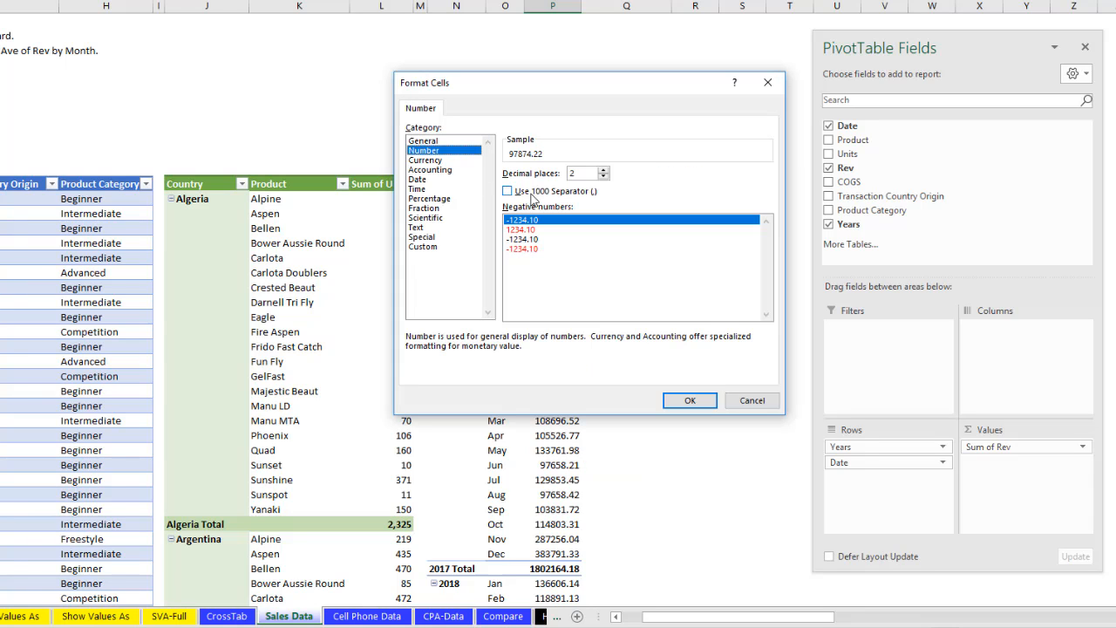
{"action": "left_click", "coordinate": [551, 192]}
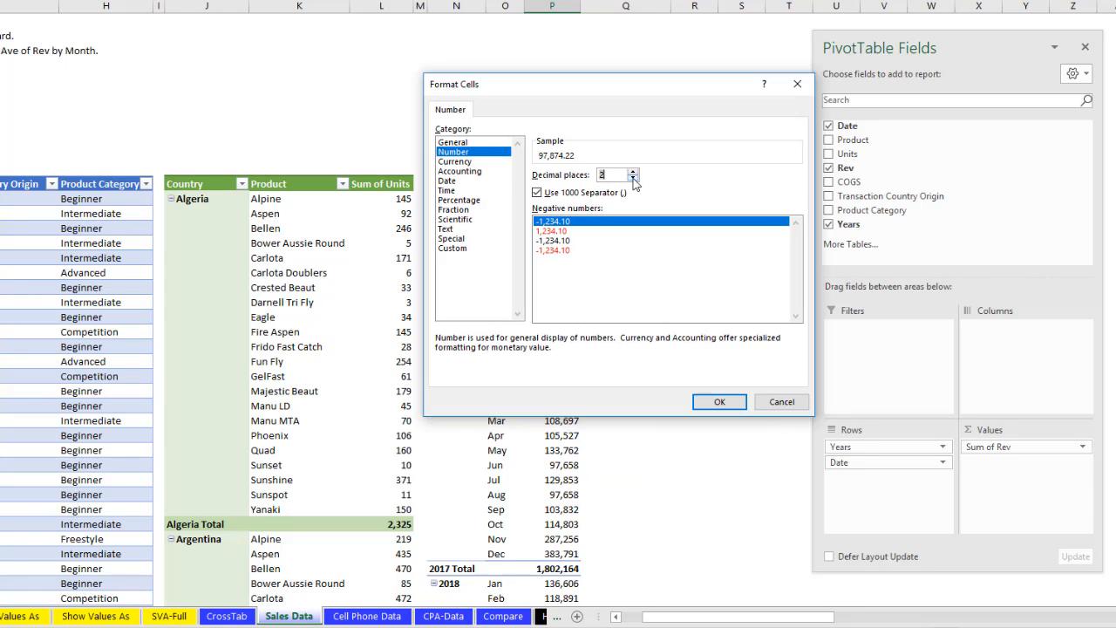
{"action": "left_click", "coordinate": [633, 179]}
{"action": "left_click", "coordinate": [633, 178]}
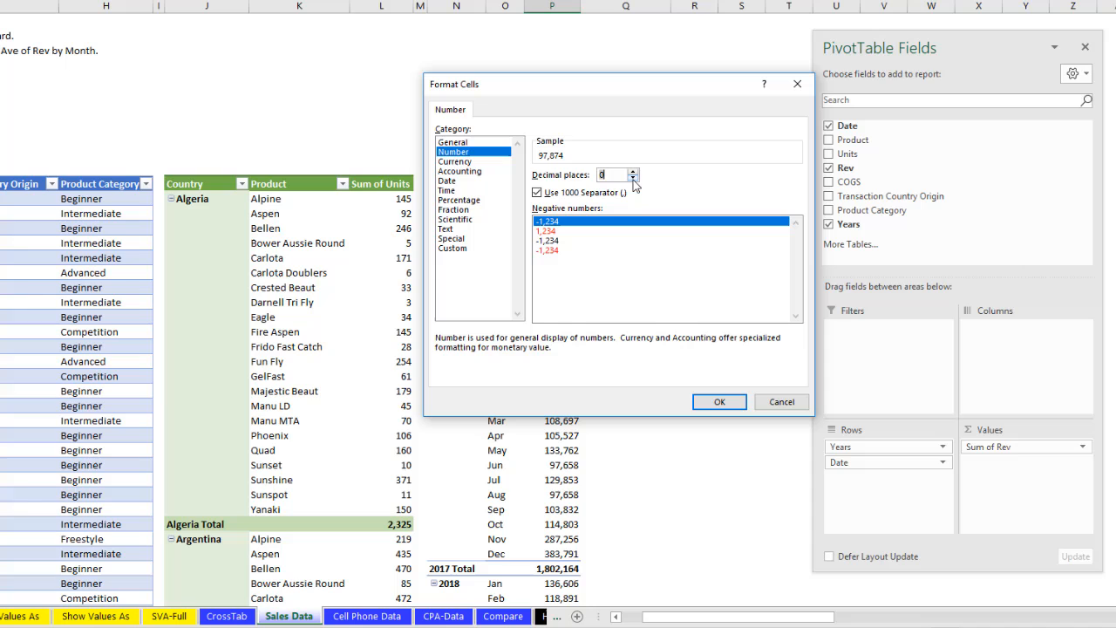
{"action": "left_click", "coordinate": [718, 402]}
- Rename the revenue column header in the monthly PivotTable as "Sum of Rev ($)" and widen column P to fit it
{"action": "left_click", "coordinate": [558, 185]}
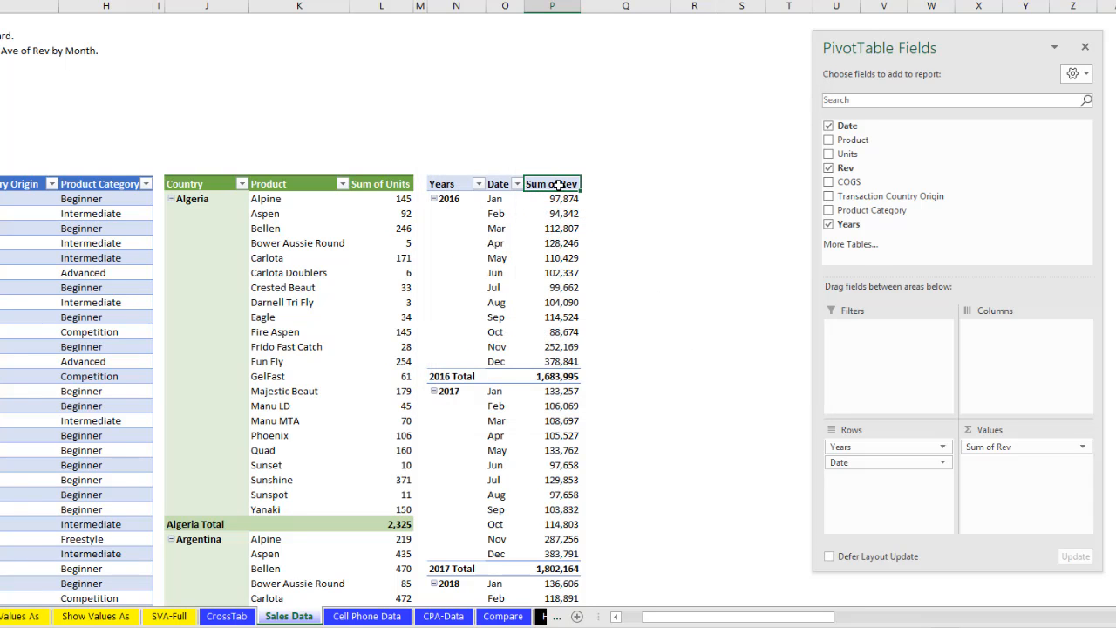
{"action": "key", "text": "F2"}
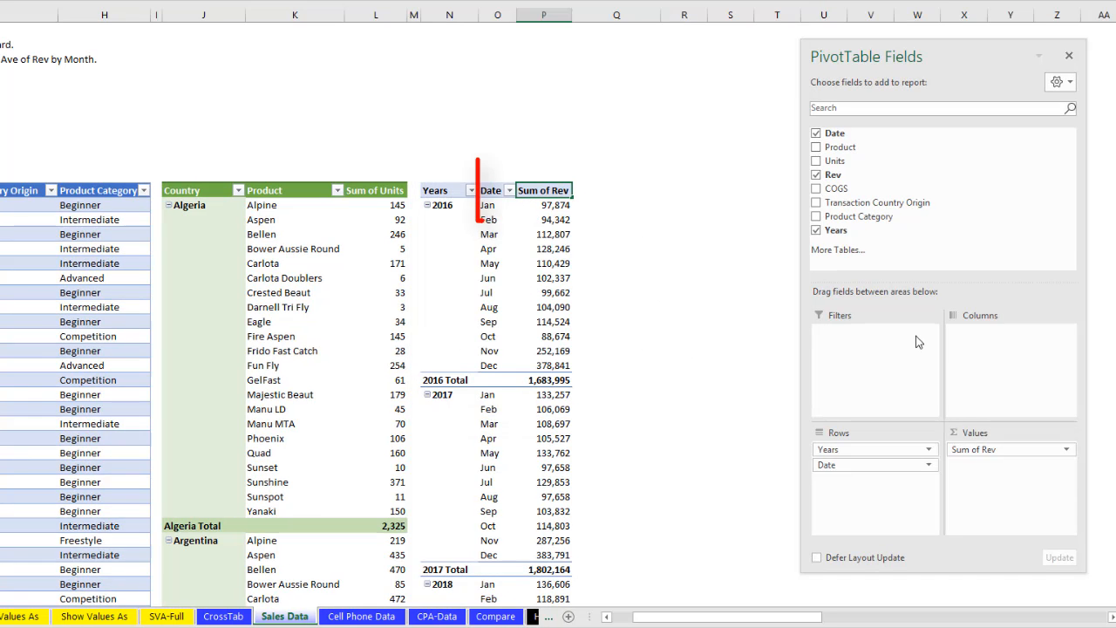
{"action": "type", "text": "($"}
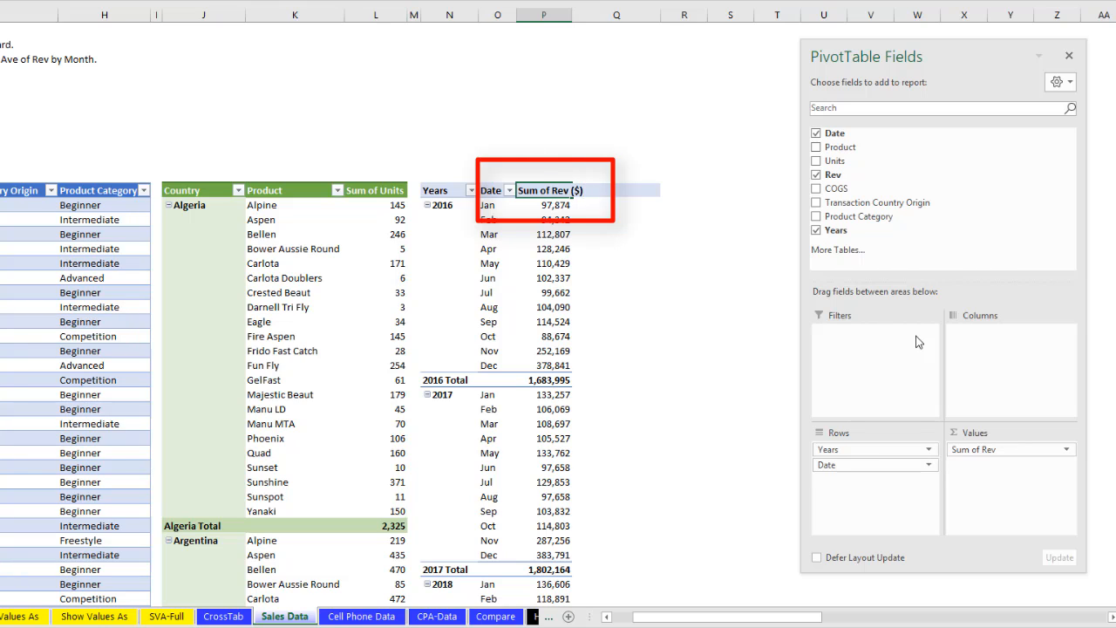
{"action": "key", "text": "Return"}
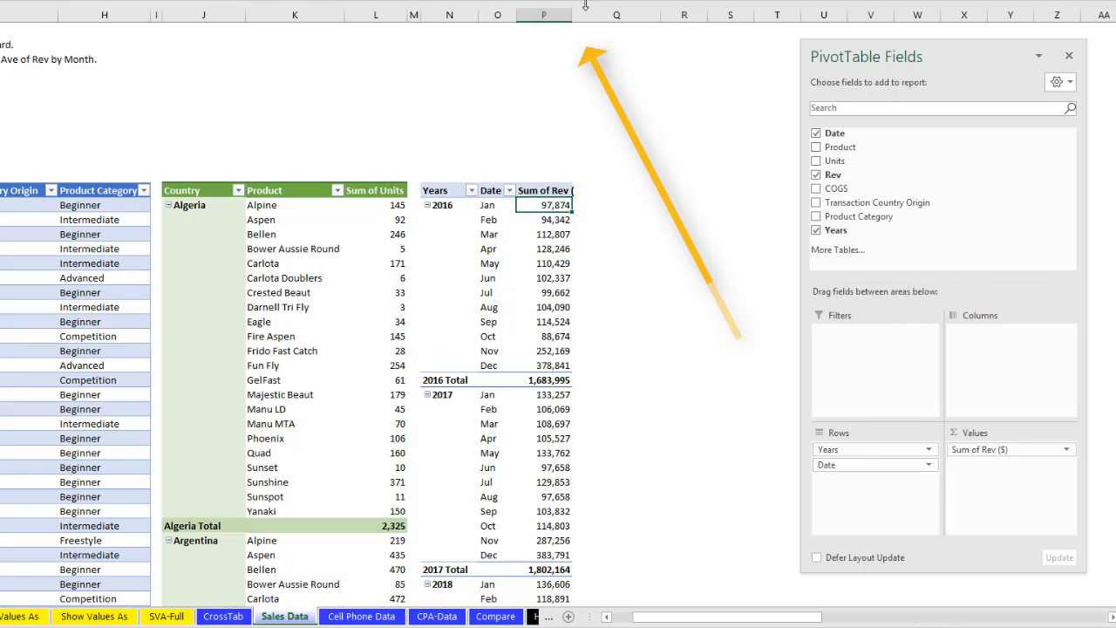
{"action": "left_click_drag", "start_coordinate": [572, 15], "coordinate": [584, 15]}
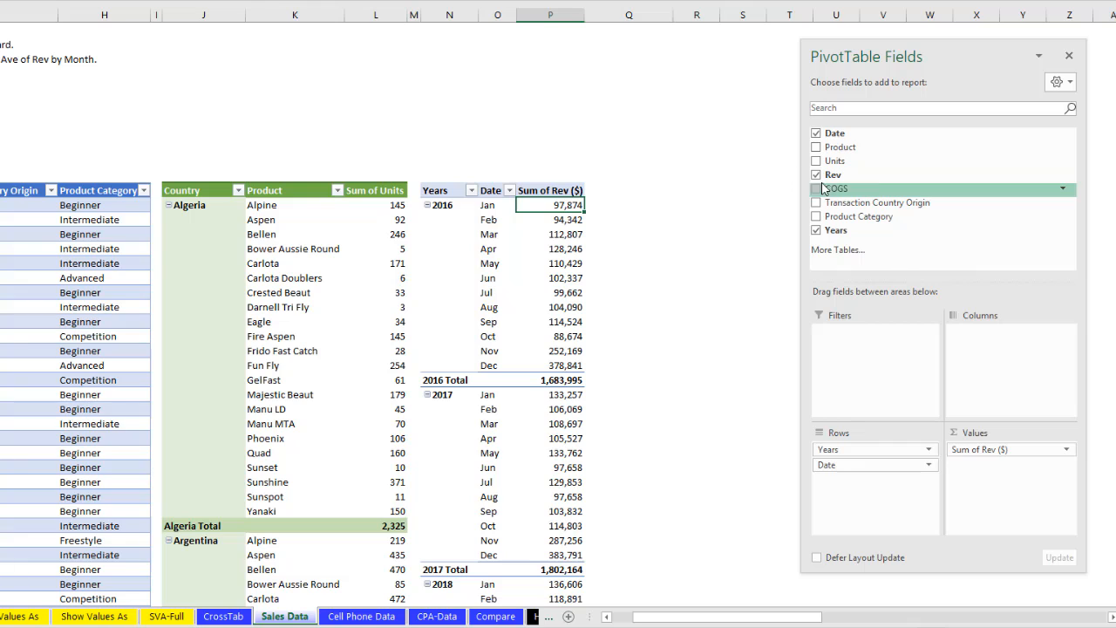
- Add Rev to Values a second time and summarize the new column by Average
{"action": "left_click_drag", "start_coordinate": [828, 175], "coordinate": [995, 476]}
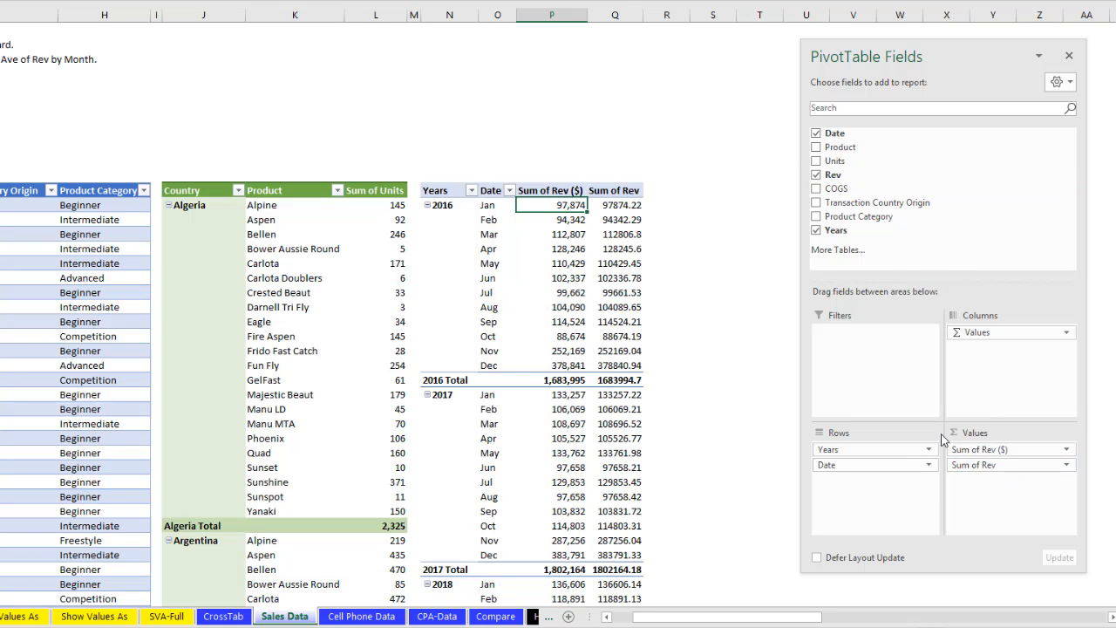
{"action": "right_click", "coordinate": [614, 221]}
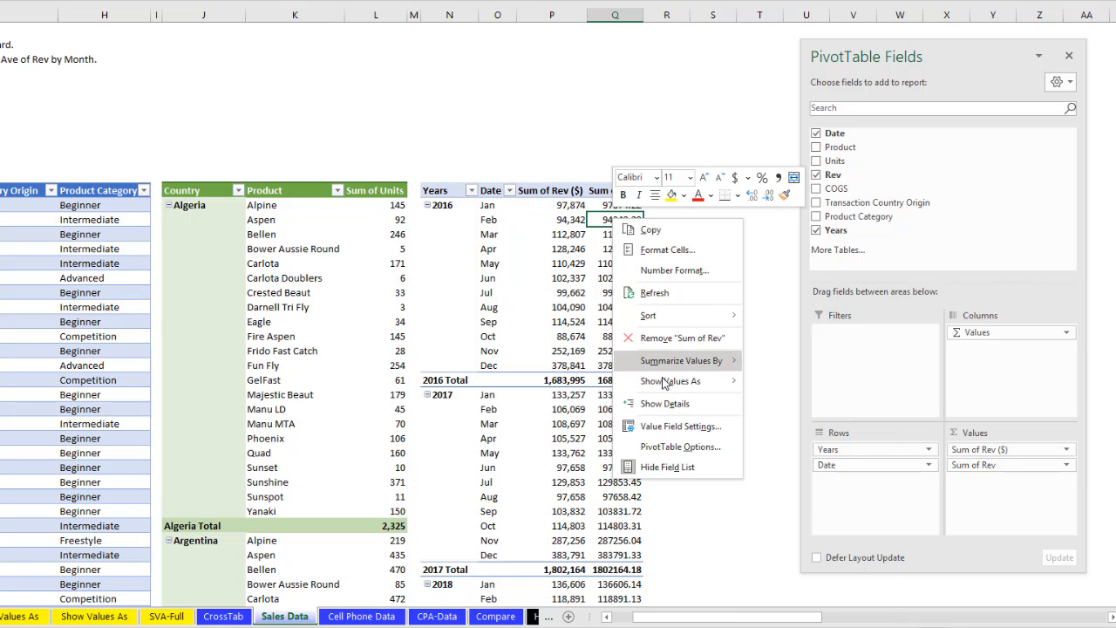
{"action": "mouse_move", "coordinate": [667, 360]}
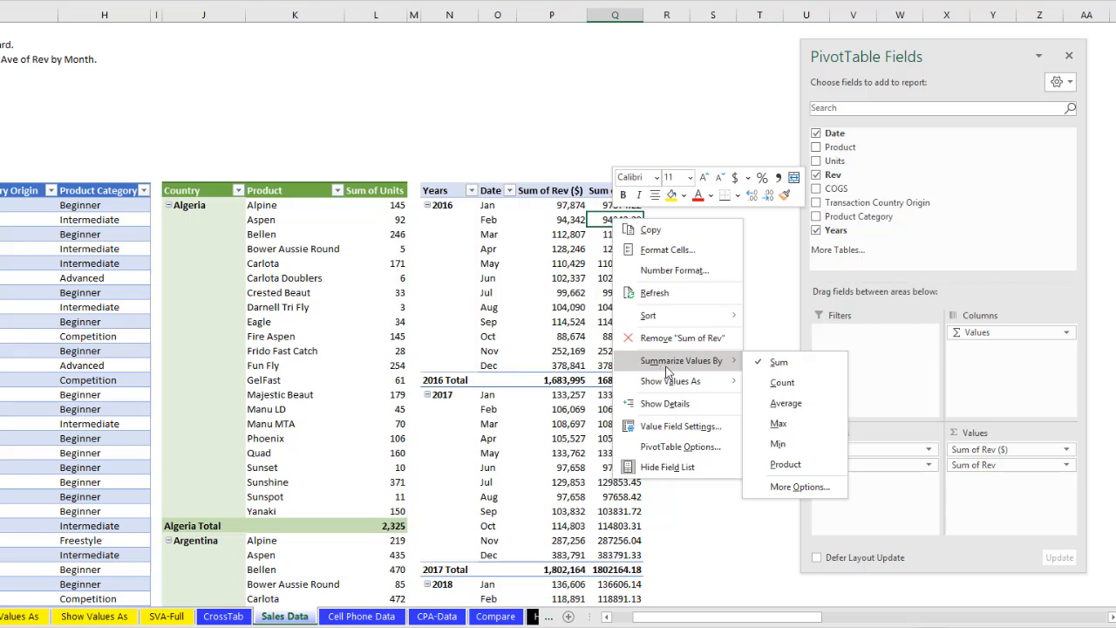
{"action": "left_click", "coordinate": [785, 403]}
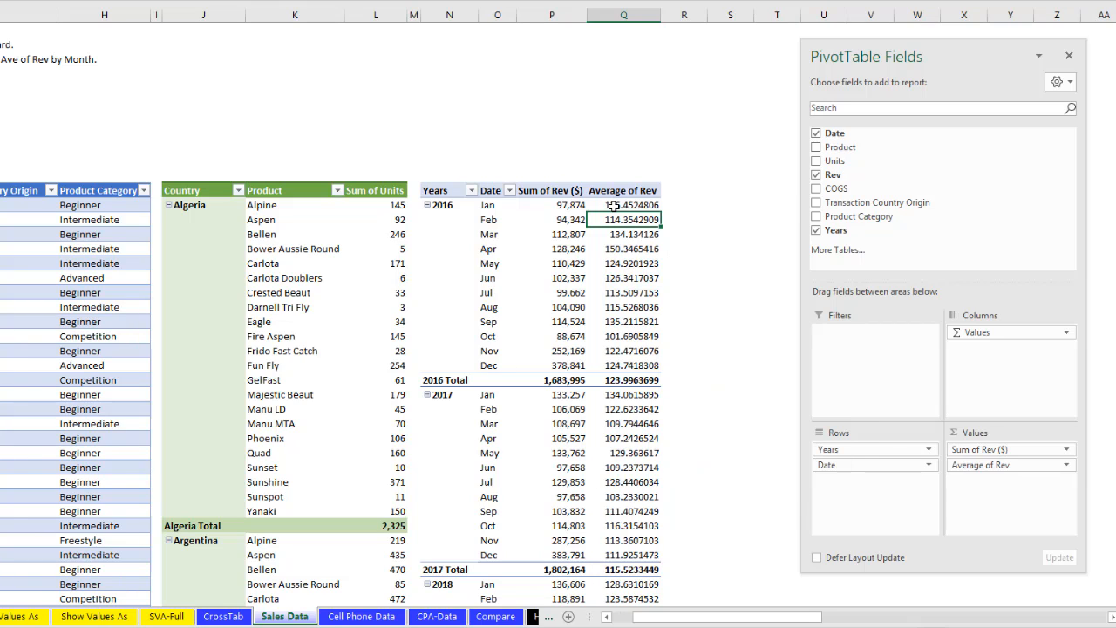
- Format the Average of Rev values as Number with a 1000 separator and 2 decimal places
{"action": "right_click", "coordinate": [615, 209]}
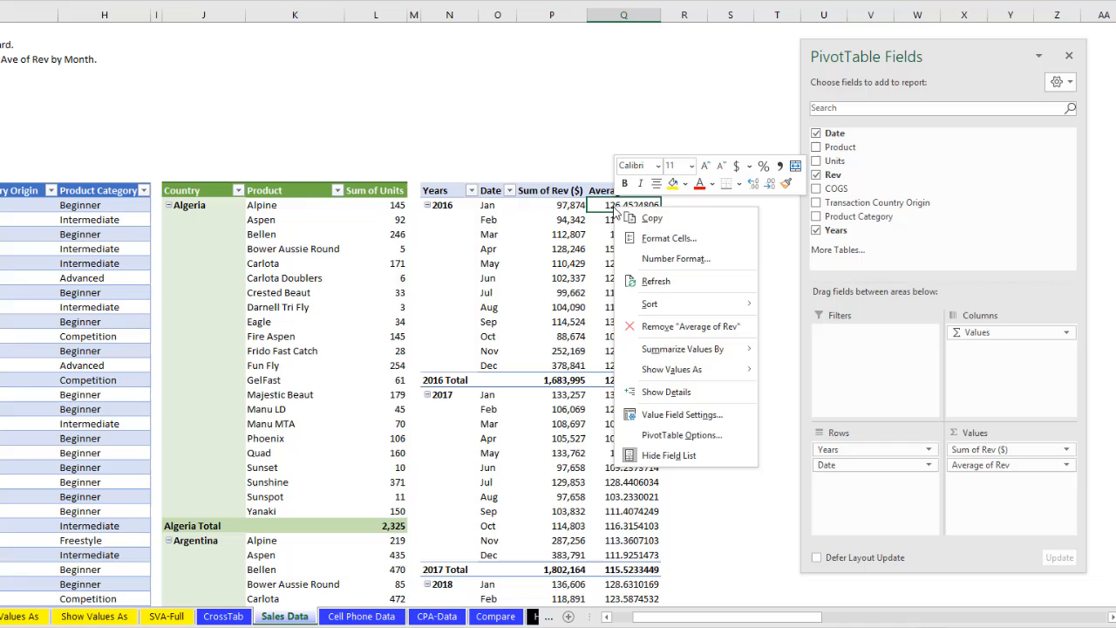
{"action": "left_click", "coordinate": [656, 260]}
{"action": "left_click", "coordinate": [488, 164]}
{"action": "left_click", "coordinate": [665, 190]}
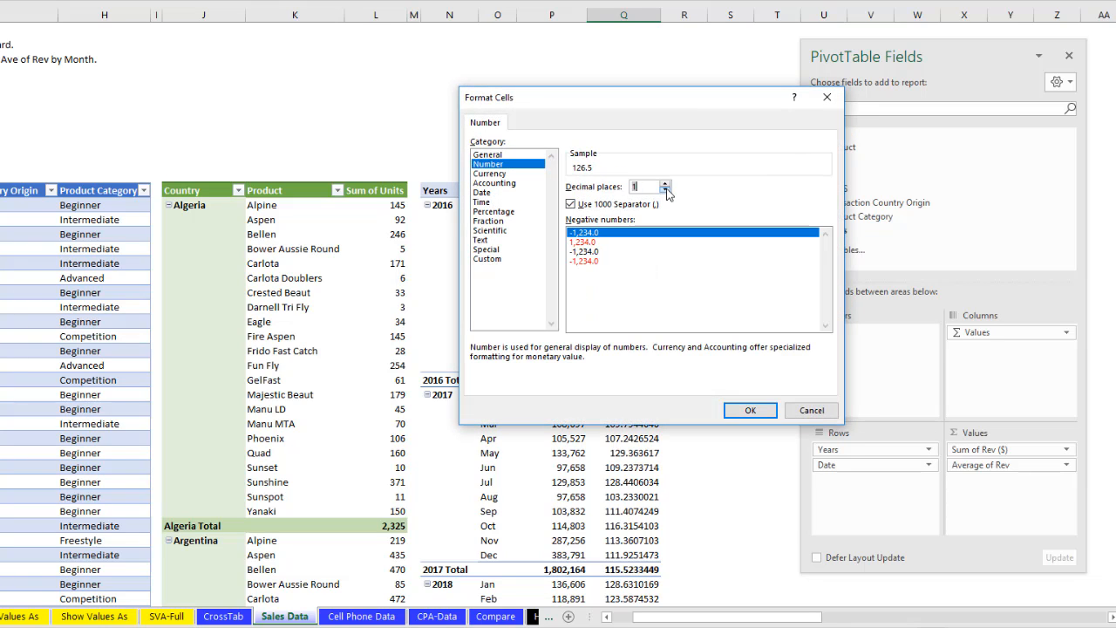
{"action": "type", "text": "2"}
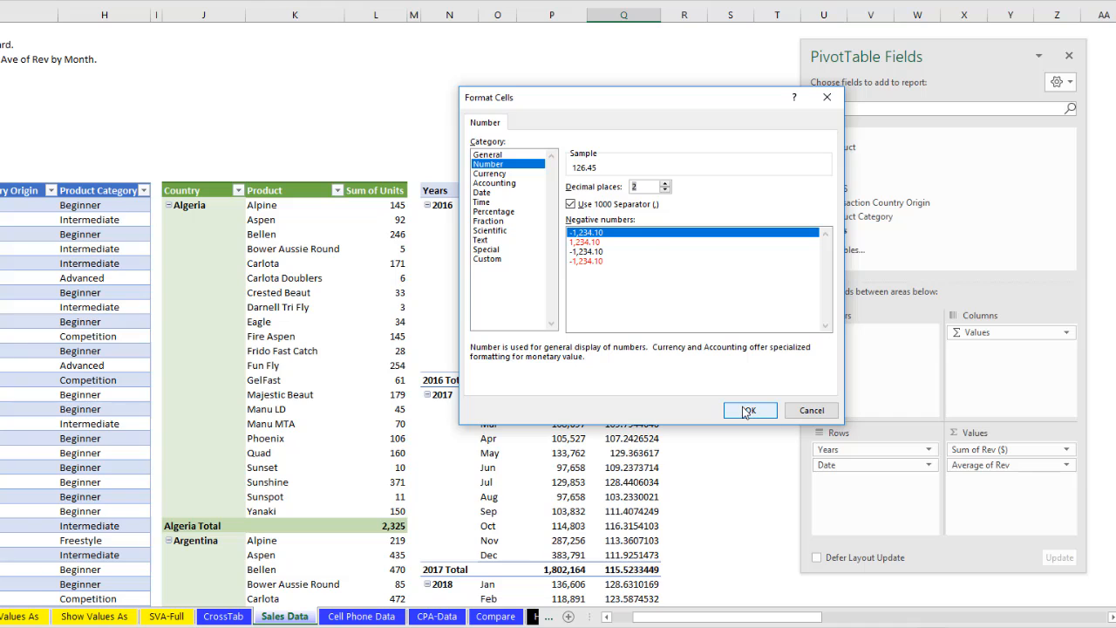
{"action": "left_click", "coordinate": [741, 408]}
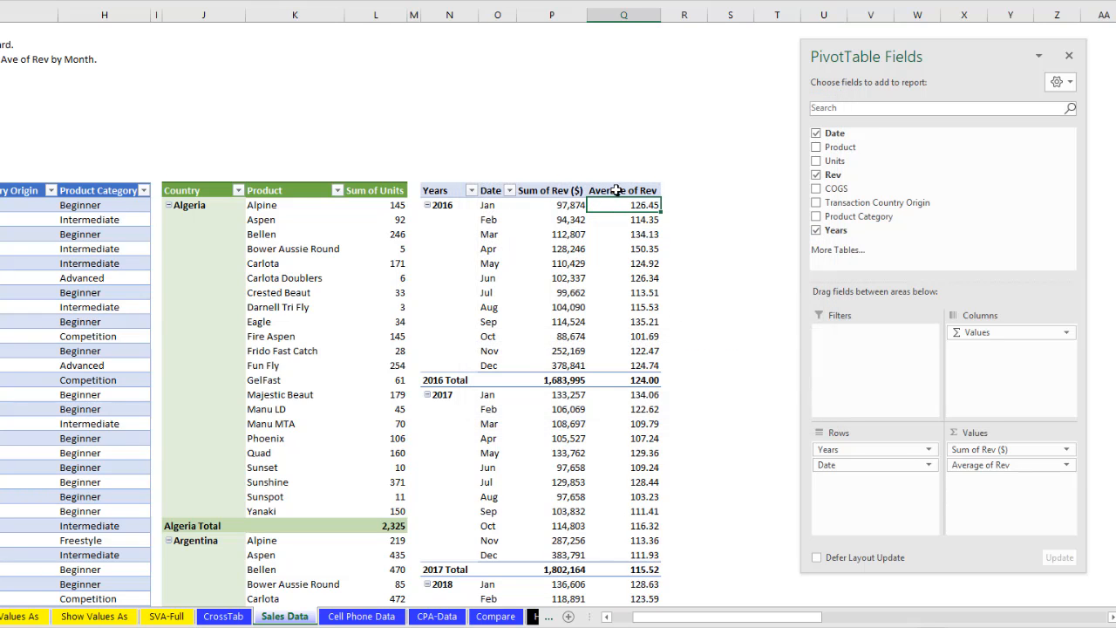
- Rename the average column header as "Average of Rev ($)" and fit column Q to its width
{"action": "key", "text": "F2"}
{"action": "type", "text": "("}
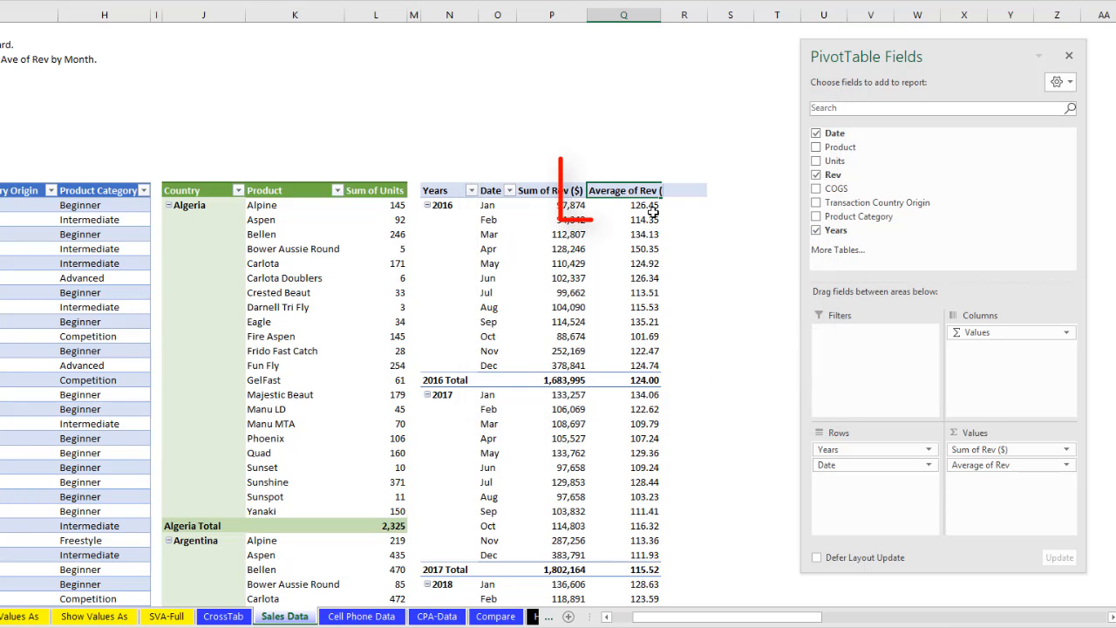
{"action": "type", "text": "$)"}
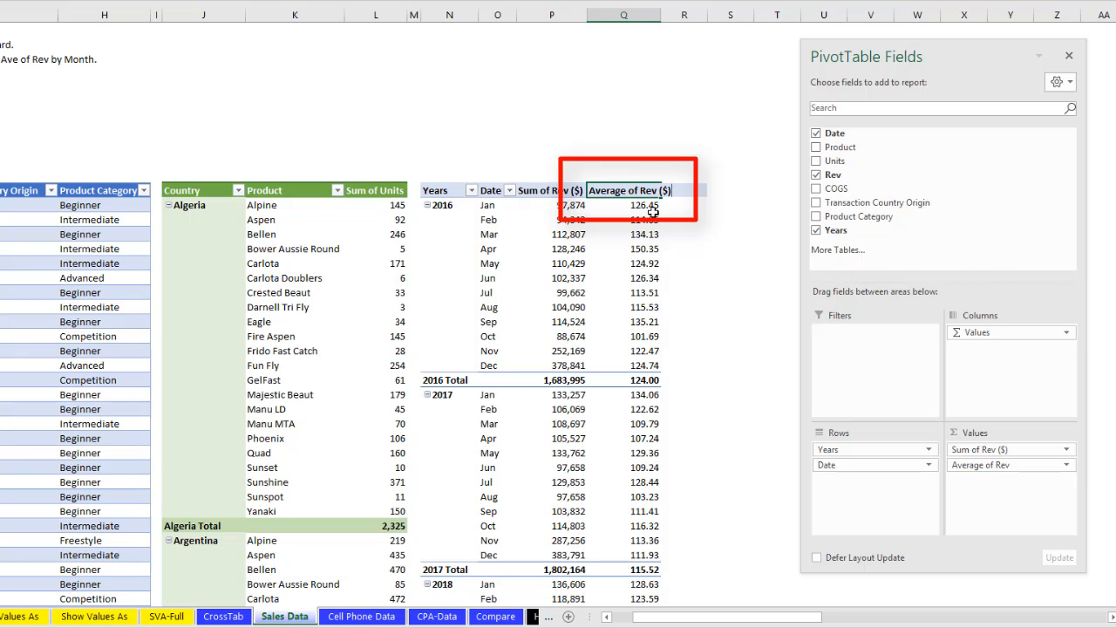
{"action": "key", "text": "Return"}
{"action": "double_click", "coordinate": [662, 14]}
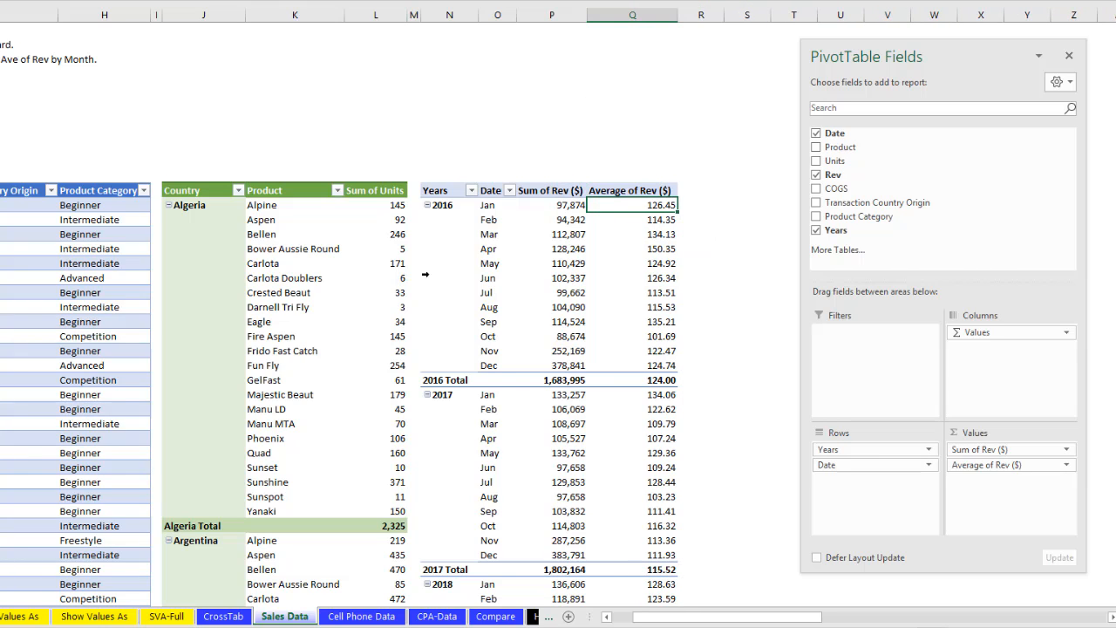
- Name the year and month PivotTable YearlyMonthPivot in its PivotTable options
{"action": "right_click", "coordinate": [481, 224]}
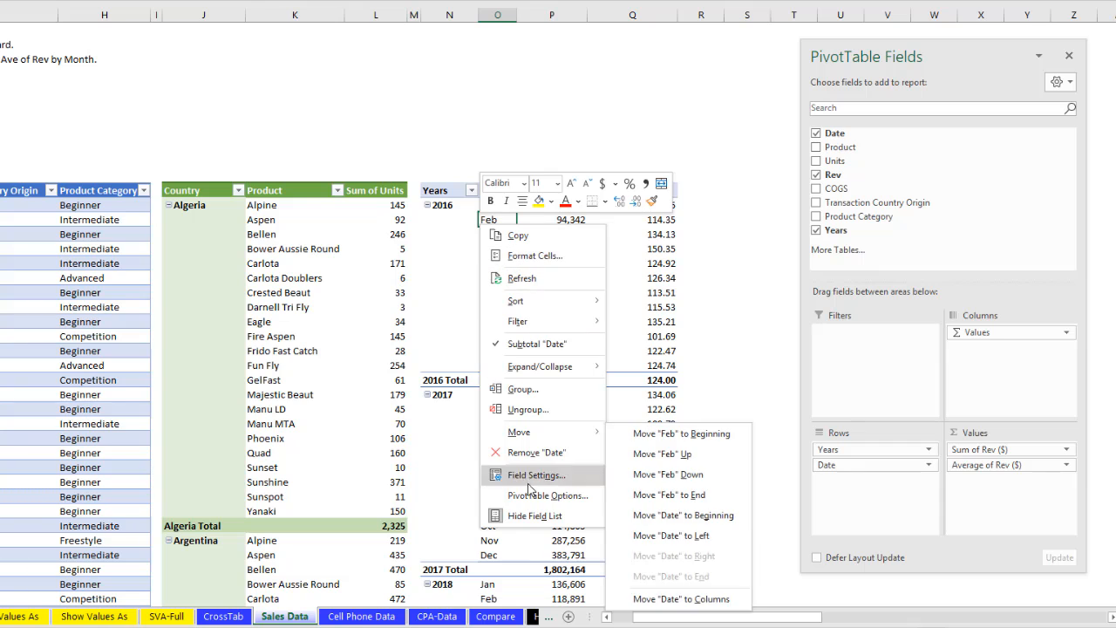
{"action": "left_click", "coordinate": [529, 497]}
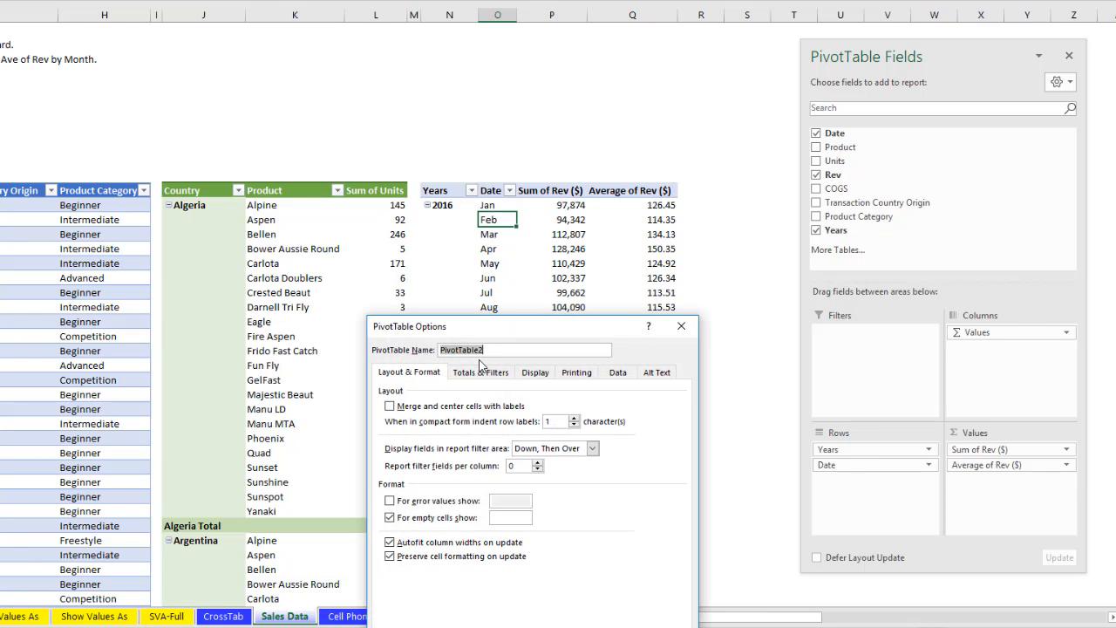
{"action": "type", "text": "YearlyMonthPivot"}
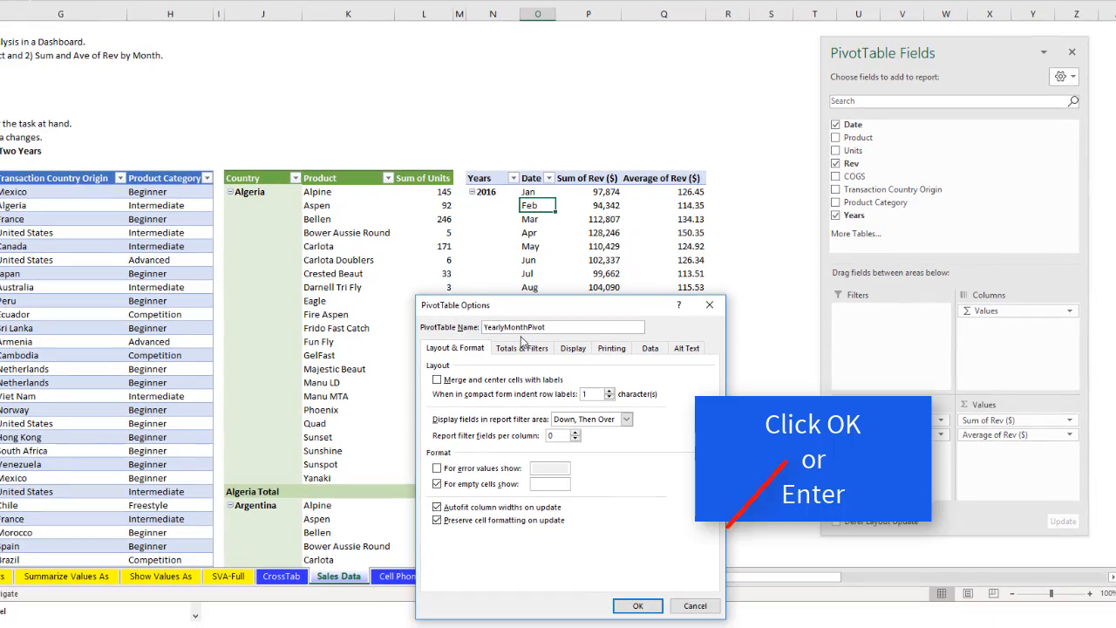
{"action": "left_click", "coordinate": [637, 605]}
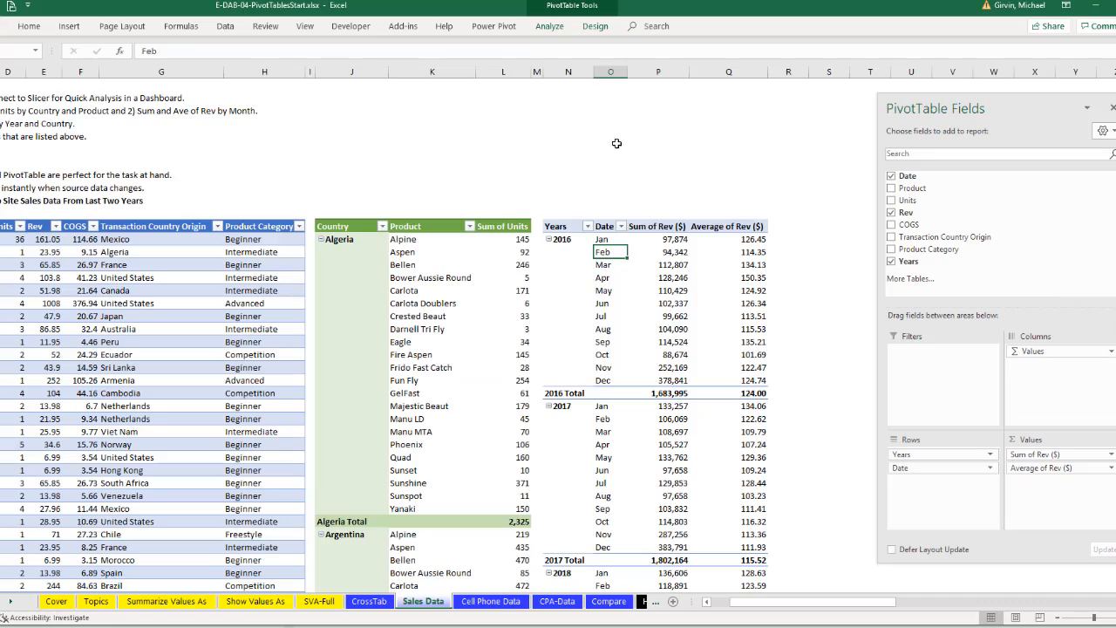
- Apply the Light Green, Pivot Style Medium 14 style to the year and month PivotTable
{"action": "left_click", "coordinate": [596, 26]}
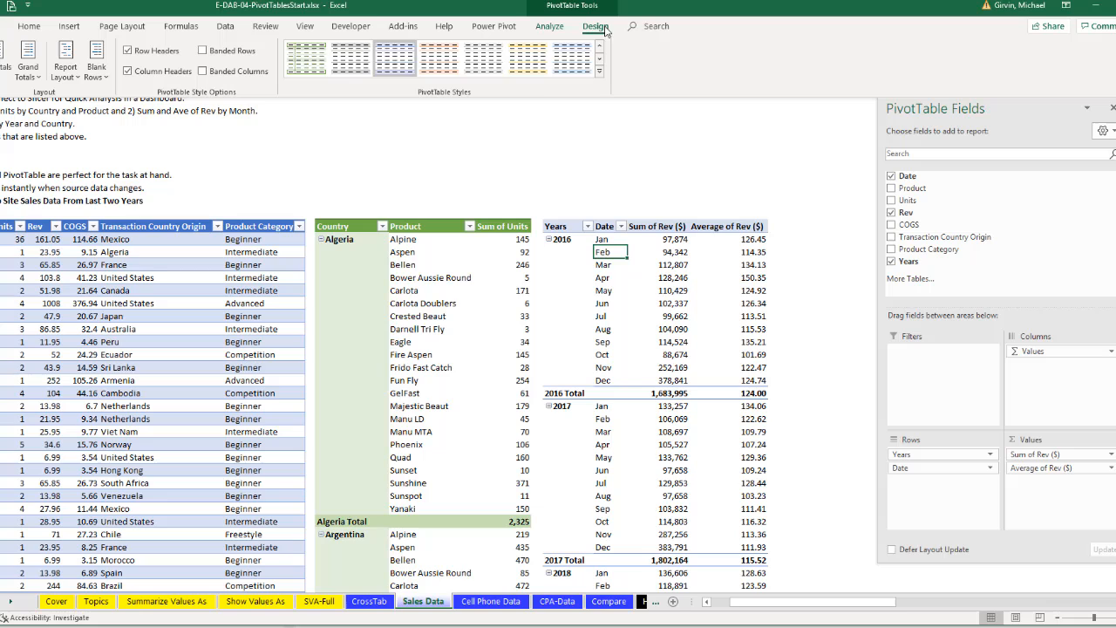
{"action": "left_click", "coordinate": [598, 73]}
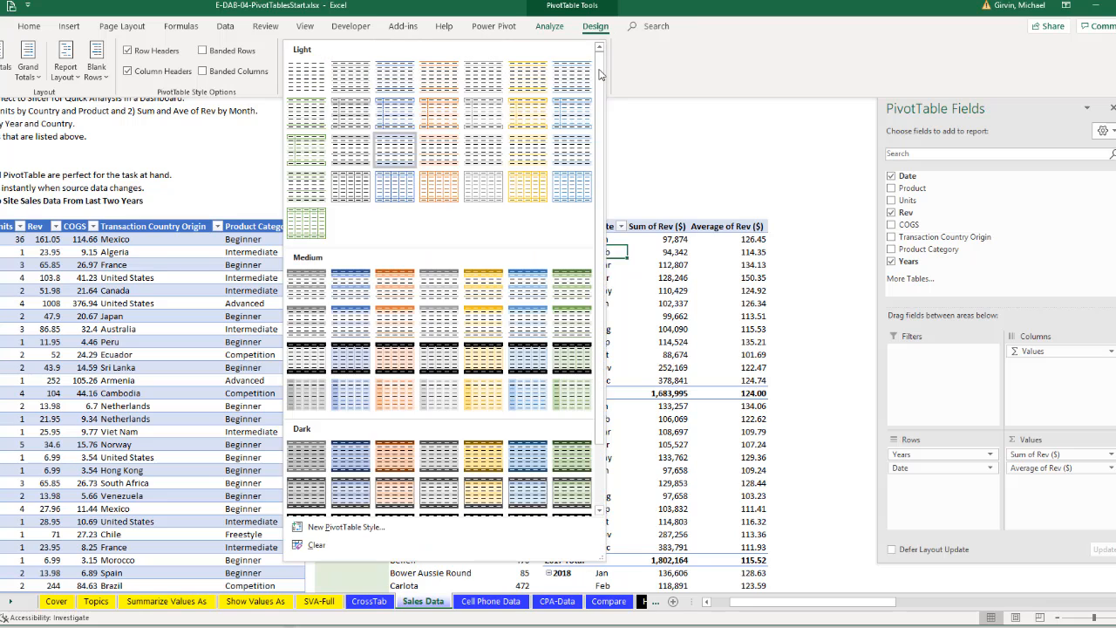
{"action": "left_click", "coordinate": [576, 329]}
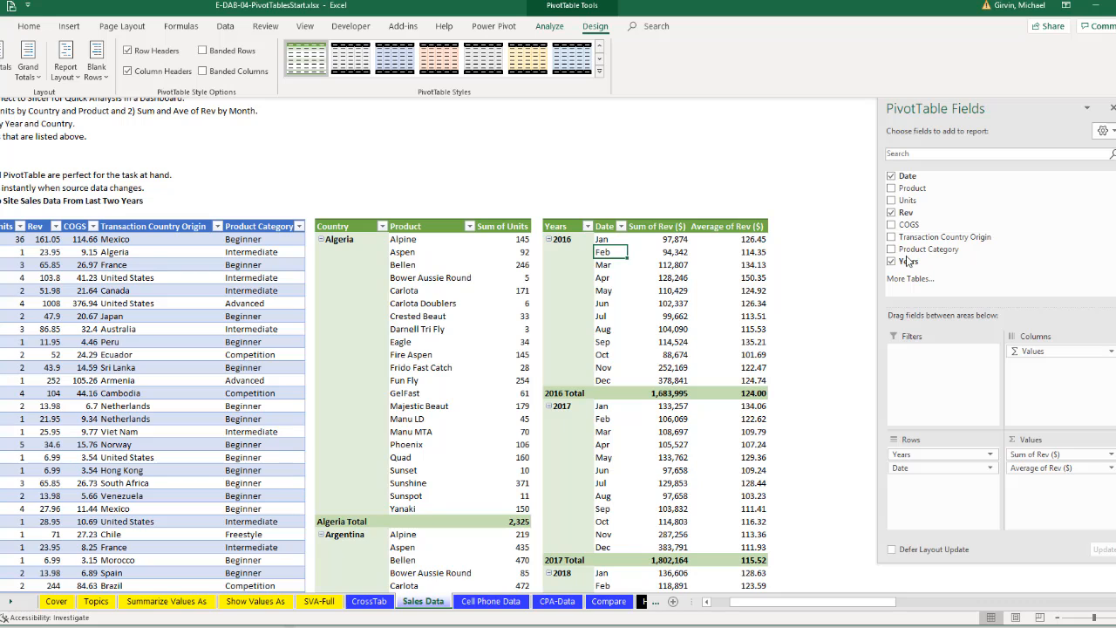
- Move Years from Rows to Filters to check its item list, and remove the Years field from the PivotTable
{"action": "left_click_drag", "start_coordinate": [908, 266], "coordinate": [937, 362]}
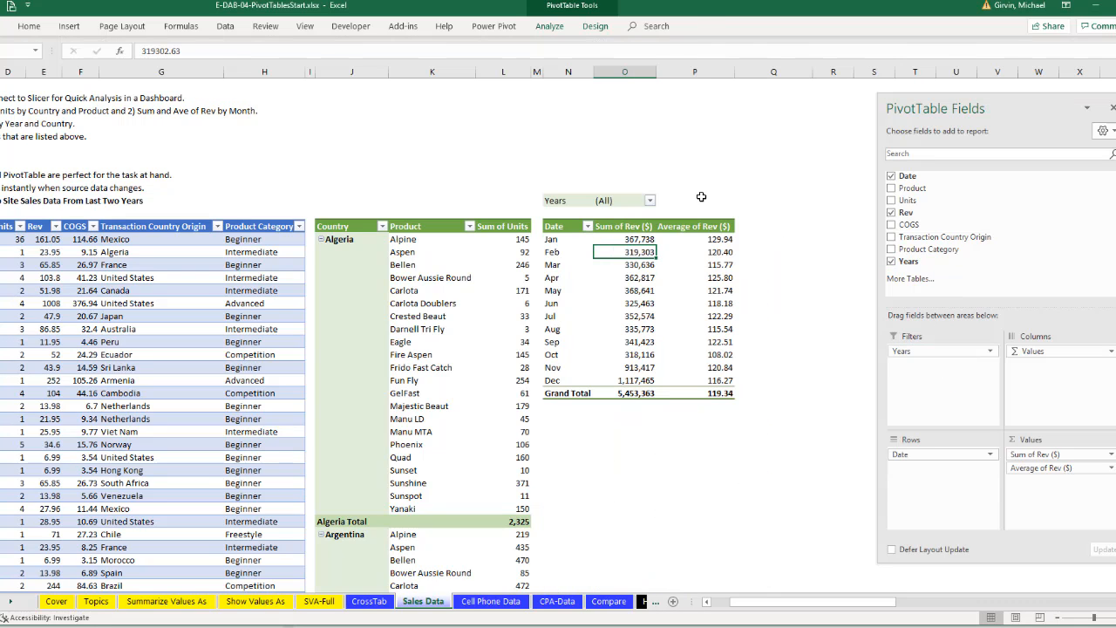
{"action": "left_click", "coordinate": [650, 202]}
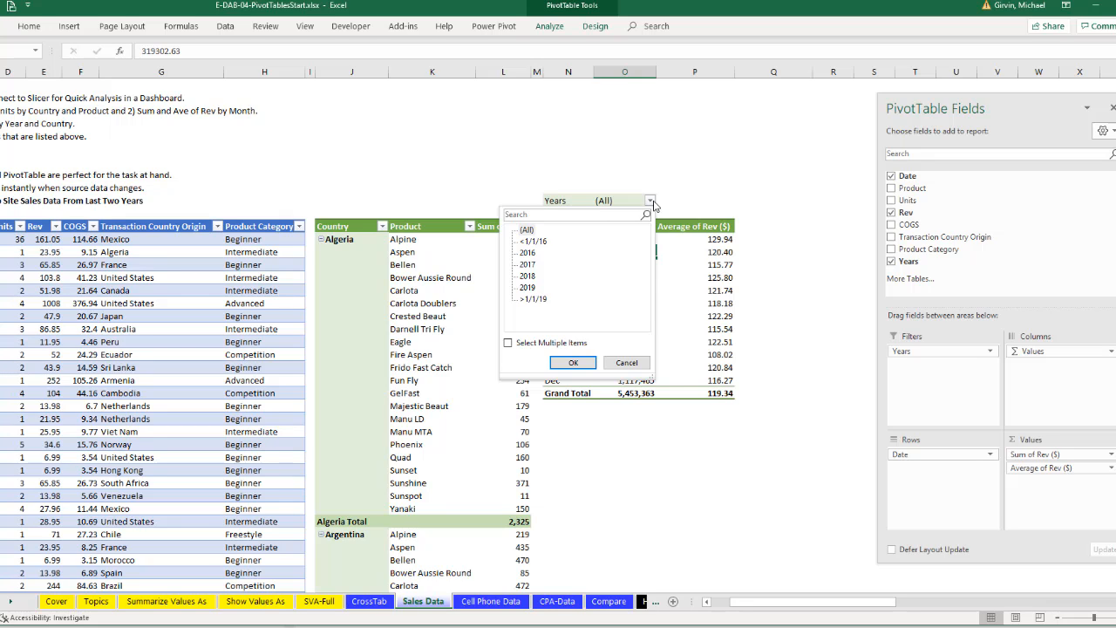
{"action": "left_click", "coordinate": [650, 202]}
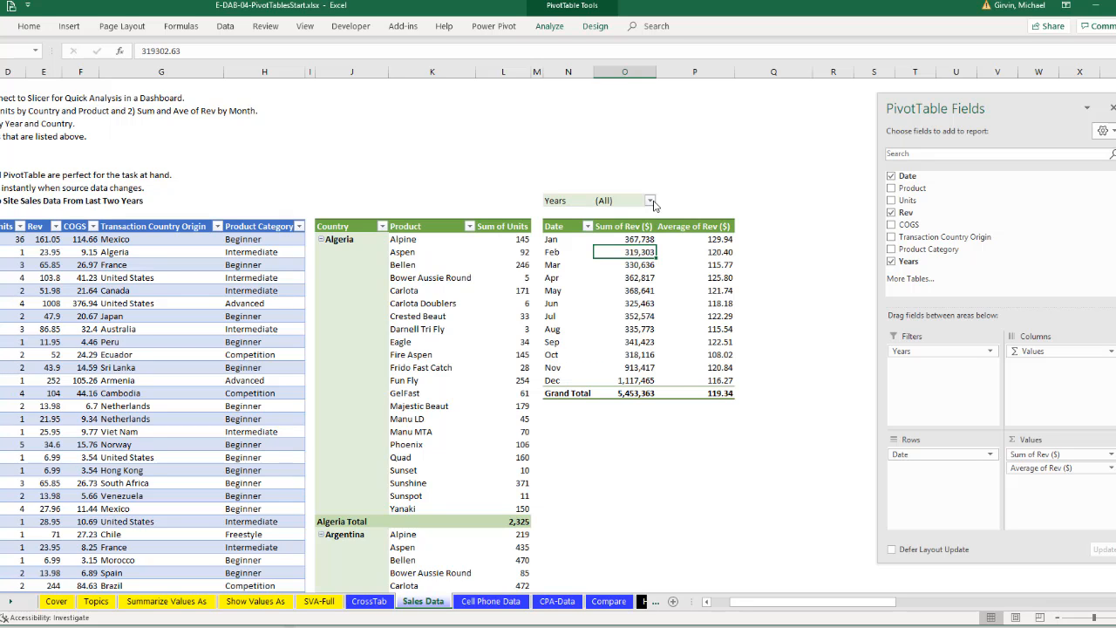
{"action": "left_click_drag", "start_coordinate": [907, 350], "coordinate": [835, 297]}
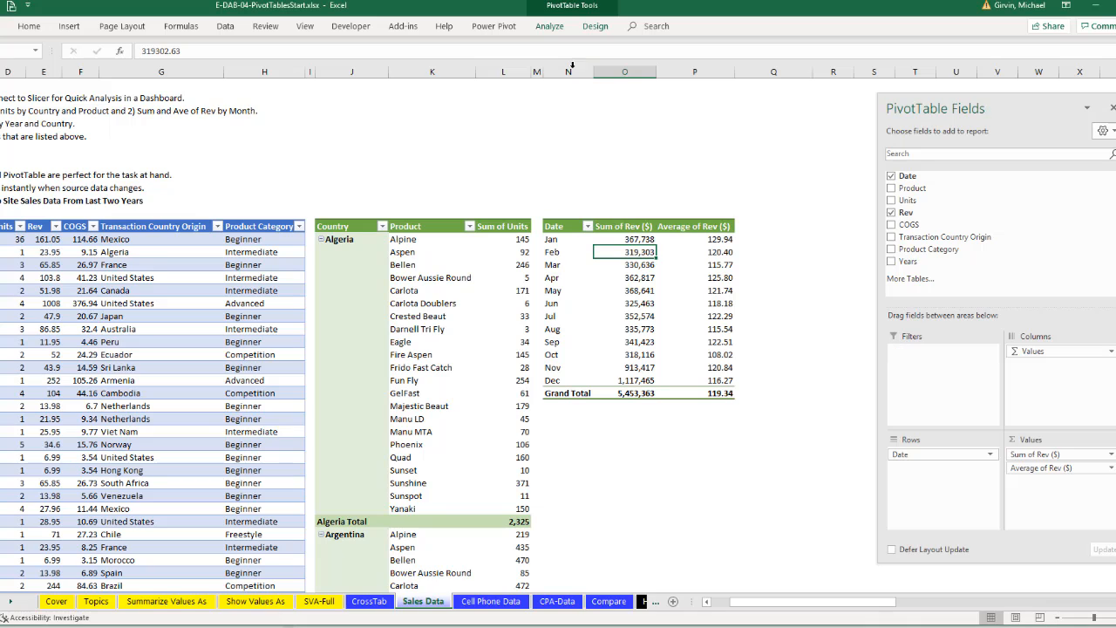
- Insert slicers for Years and Transaction Country Origin, and place the Years slicer in the empty area beside the revenue PivotTable
{"action": "left_click", "coordinate": [556, 28]}
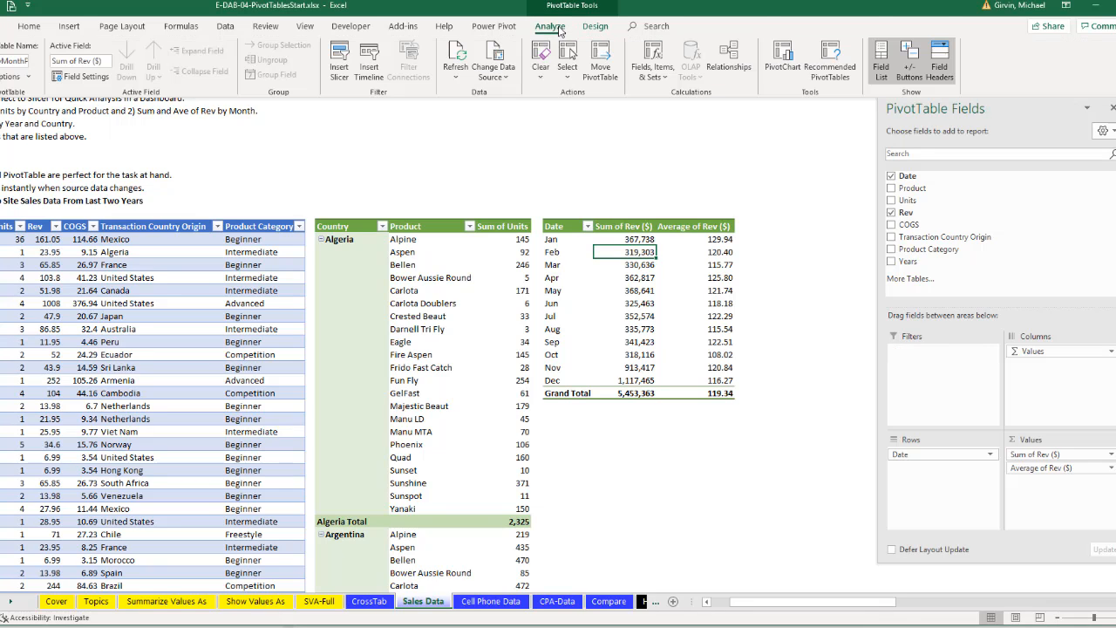
{"action": "left_click", "coordinate": [342, 68]}
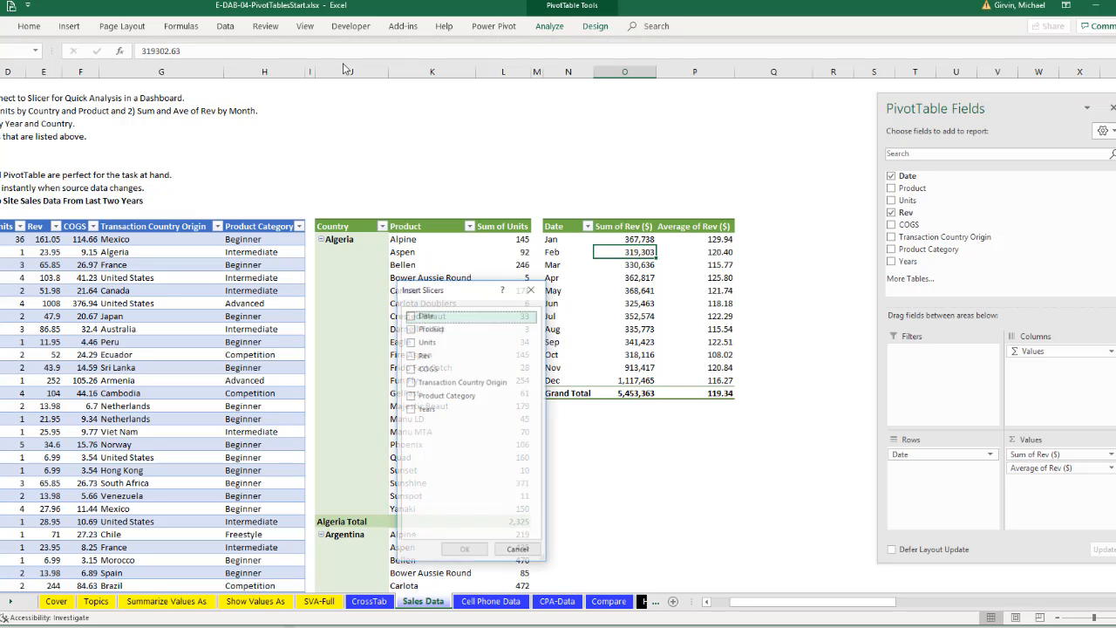
{"action": "left_click", "coordinate": [410, 410]}
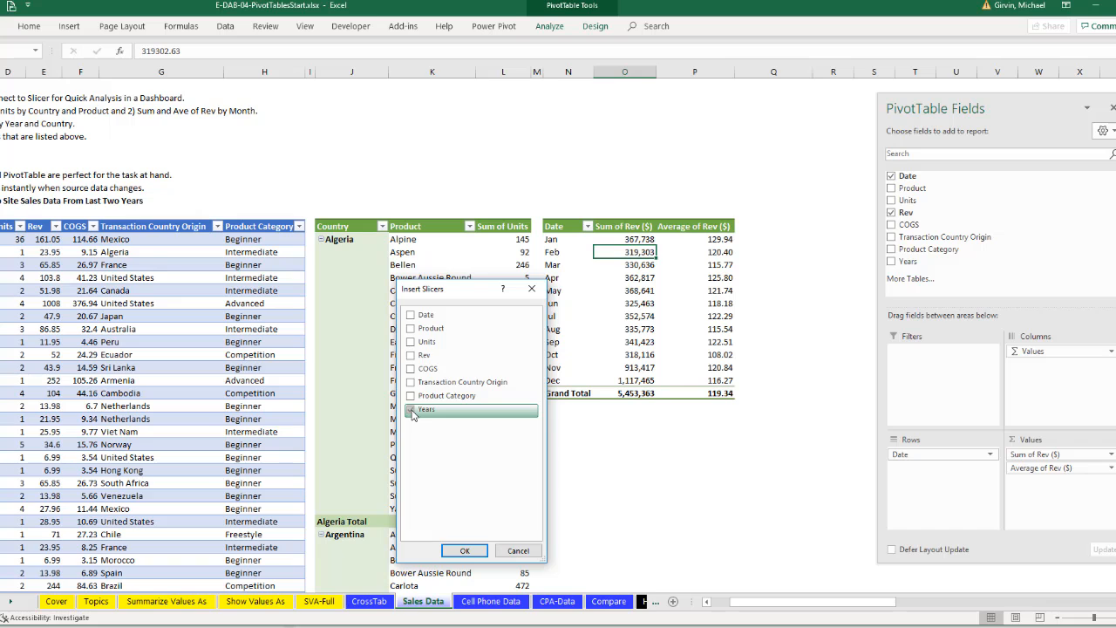
{"action": "left_click", "coordinate": [414, 383]}
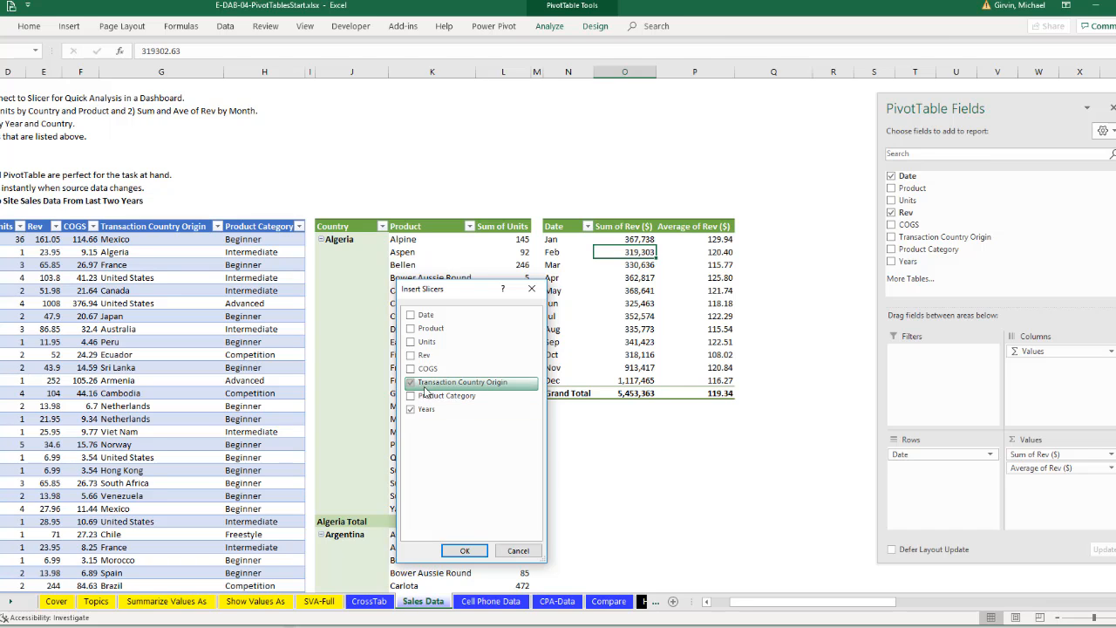
{"action": "left_click", "coordinate": [465, 550]}
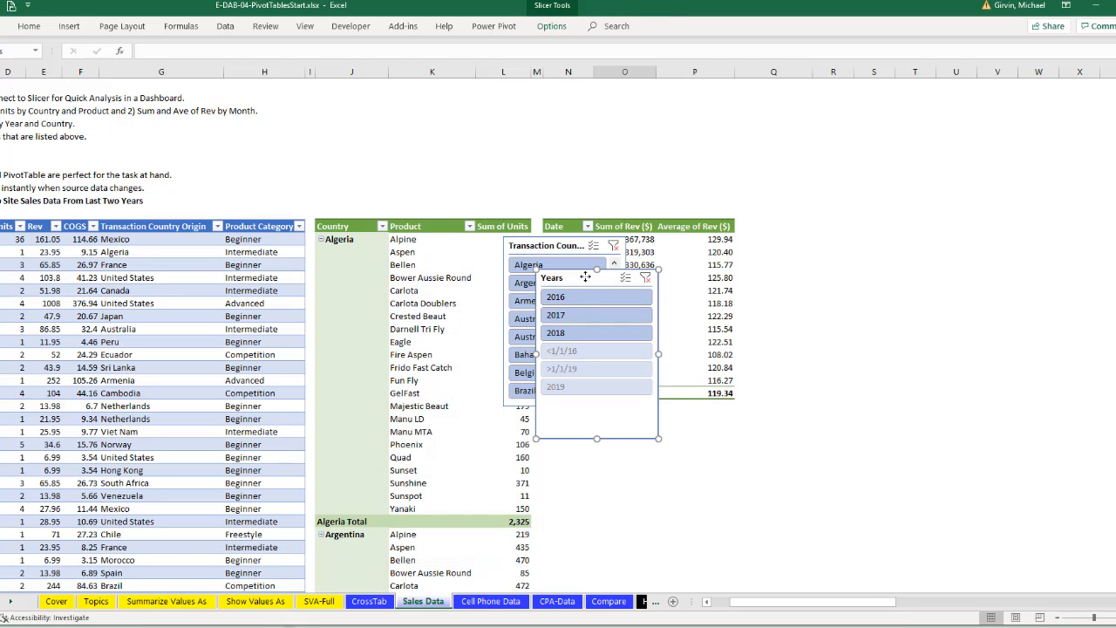
{"action": "left_click_drag", "start_coordinate": [584, 276], "coordinate": [790, 233]}
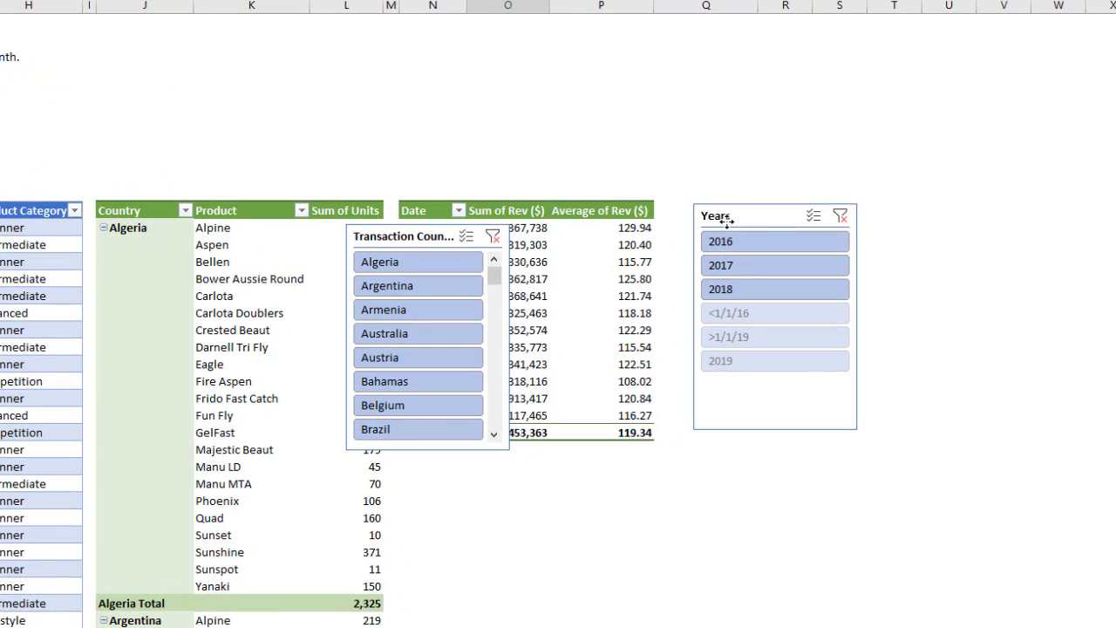
{"action": "left_click_drag", "start_coordinate": [726, 221], "coordinate": [723, 218]}
- Set the Years slicer to hide items with no data
{"action": "right_click", "coordinate": [791, 389]}
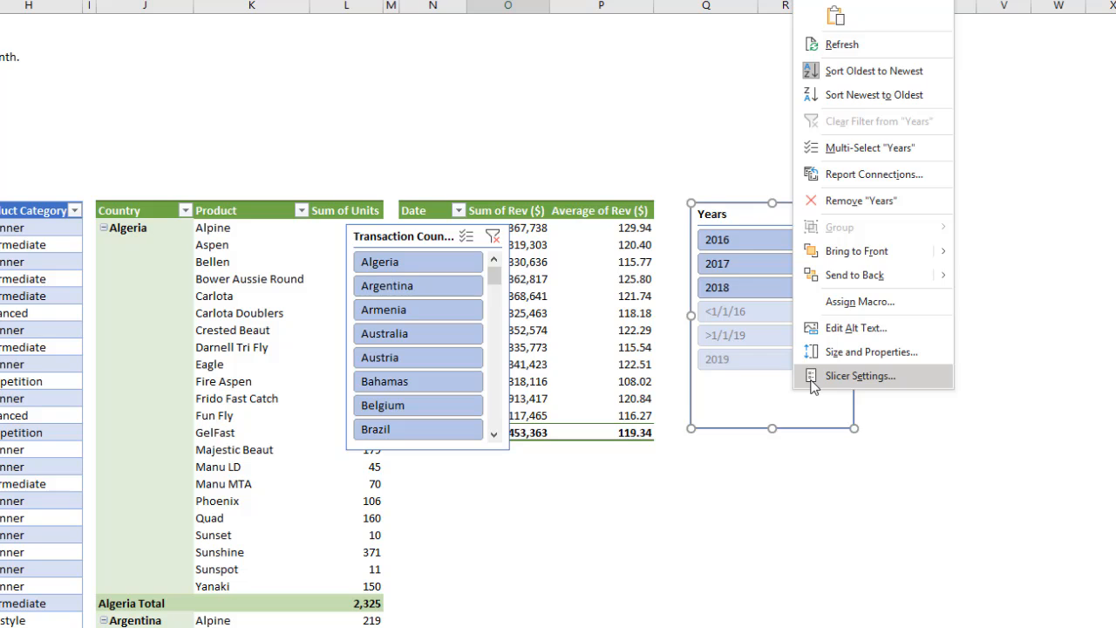
{"action": "left_click", "coordinate": [860, 376]}
{"action": "left_click", "coordinate": [860, 435]}
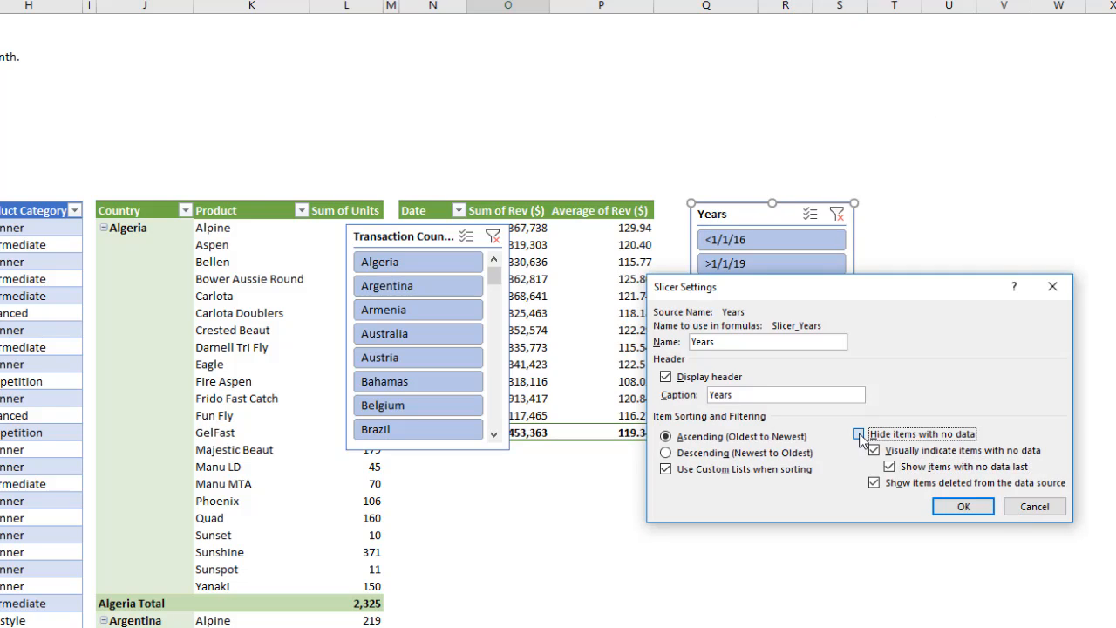
{"action": "left_click", "coordinate": [964, 509]}
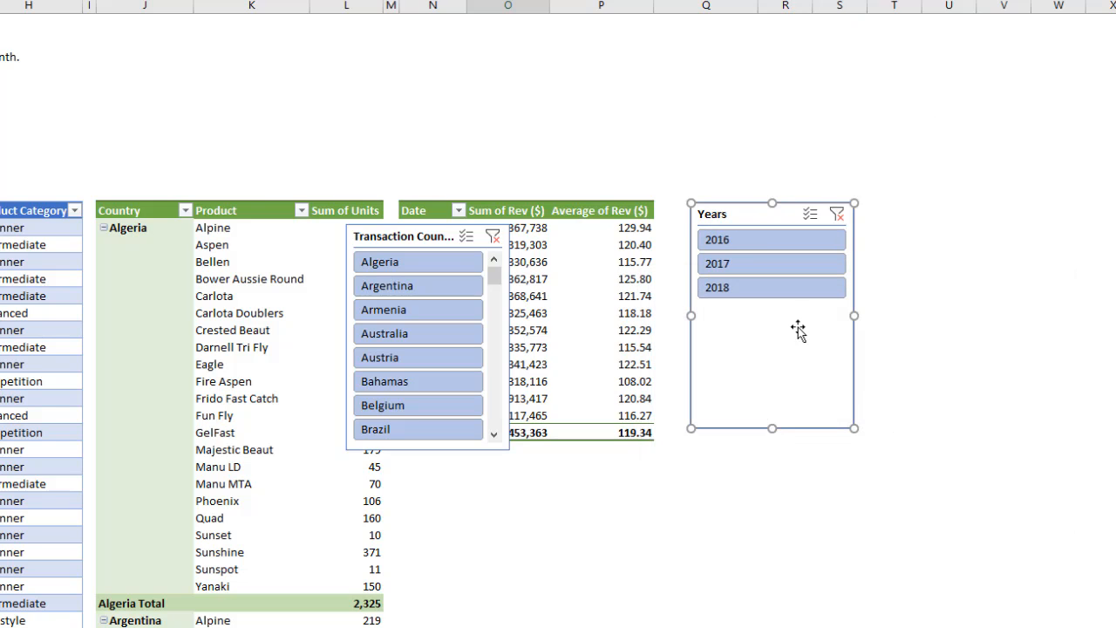
- Resize the Years slicer to about 0.7 by 3.01 inches with three columns, styled Light Green, Slicer Style Light 6
{"action": "left_click_drag", "start_coordinate": [855, 418], "coordinate": [940, 259]}
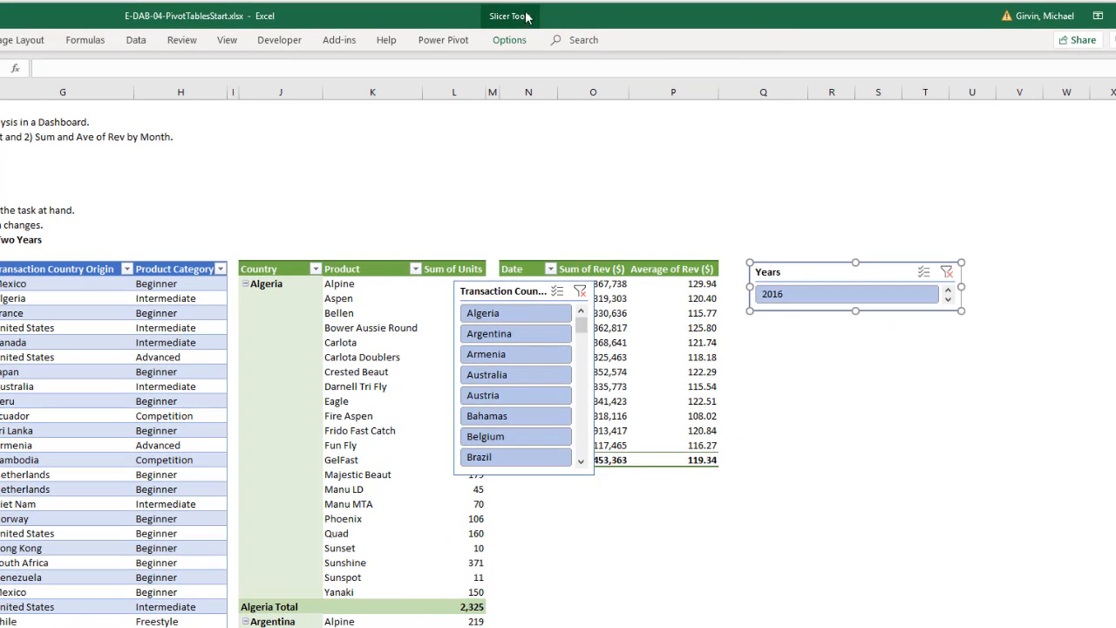
{"action": "left_click", "coordinate": [506, 39]}
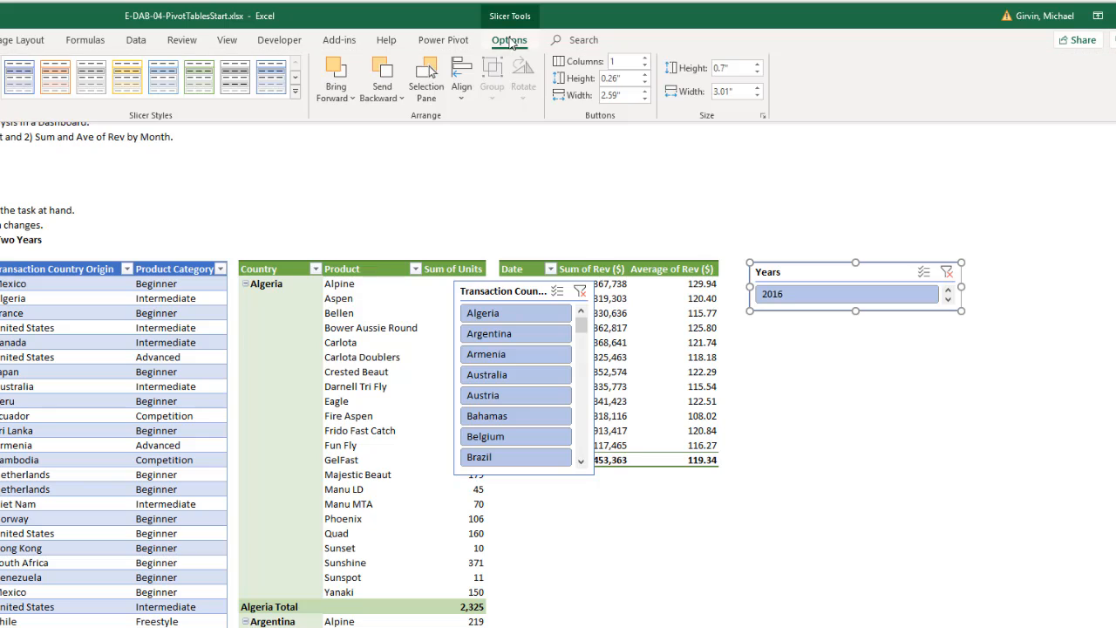
{"action": "left_click", "coordinate": [645, 57]}
{"action": "left_click", "coordinate": [645, 57]}
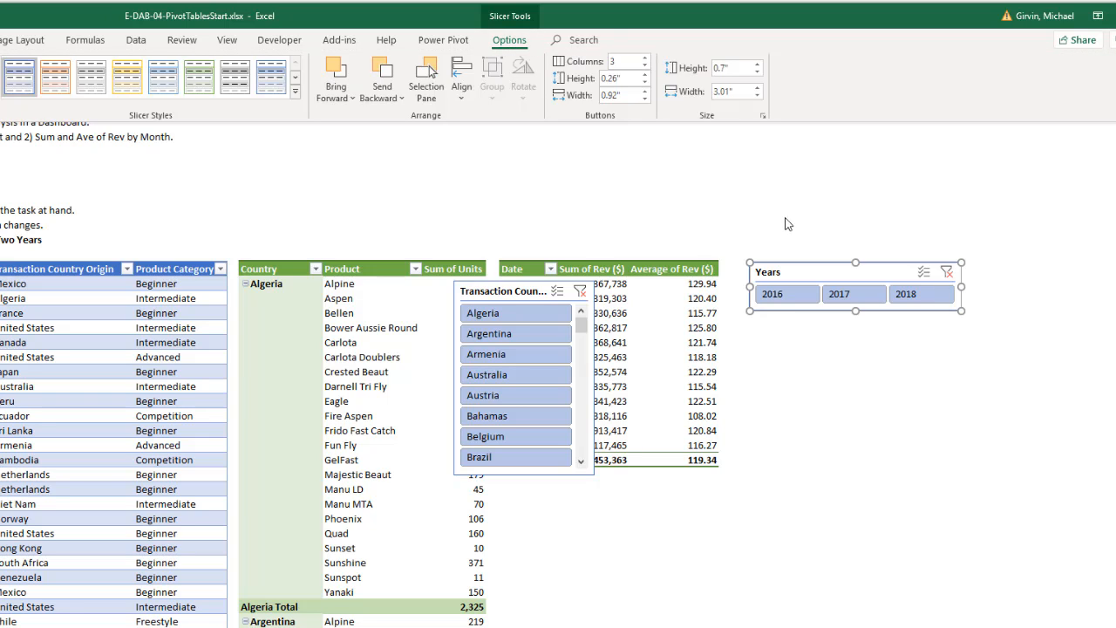
{"action": "left_click", "coordinate": [199, 77]}
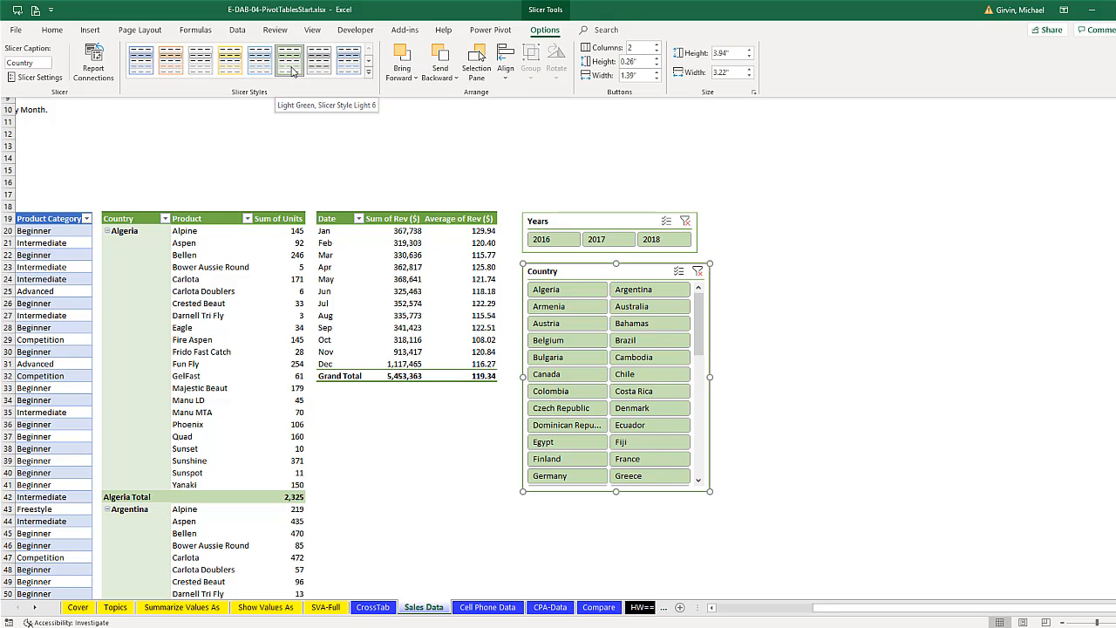
- Align cells J17:T17 above the PivotTables and slicers horizontally with Center Across Selection
{"action": "left_click", "coordinate": [132, 192]}
{"action": "left_click", "coordinate": [142, 139]}
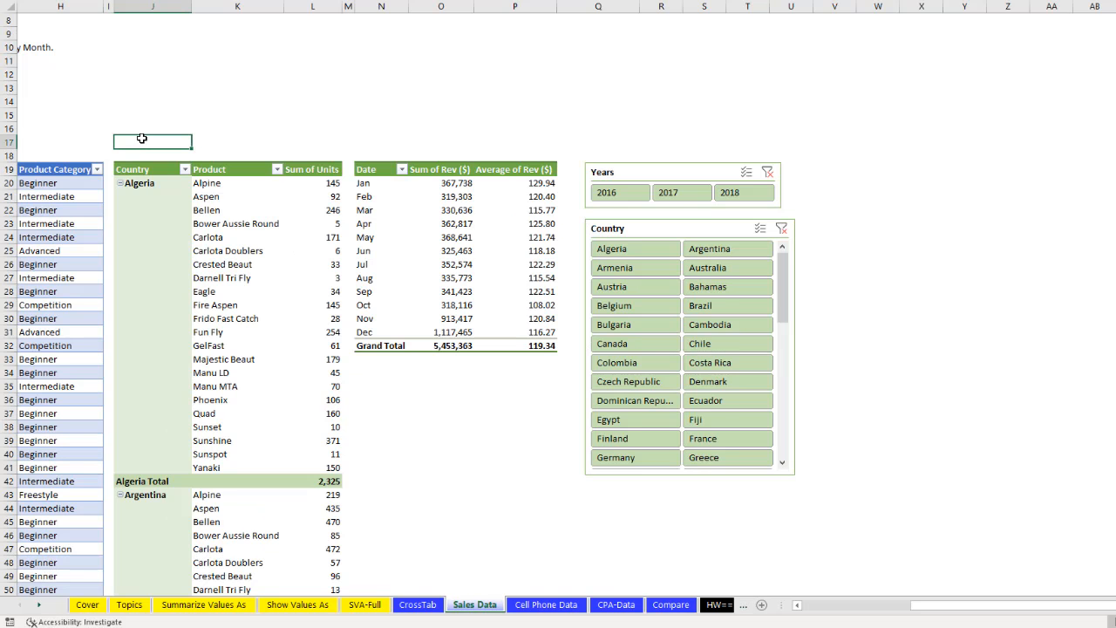
{"action": "left_click_drag", "start_coordinate": [138, 142], "coordinate": [760, 139]}
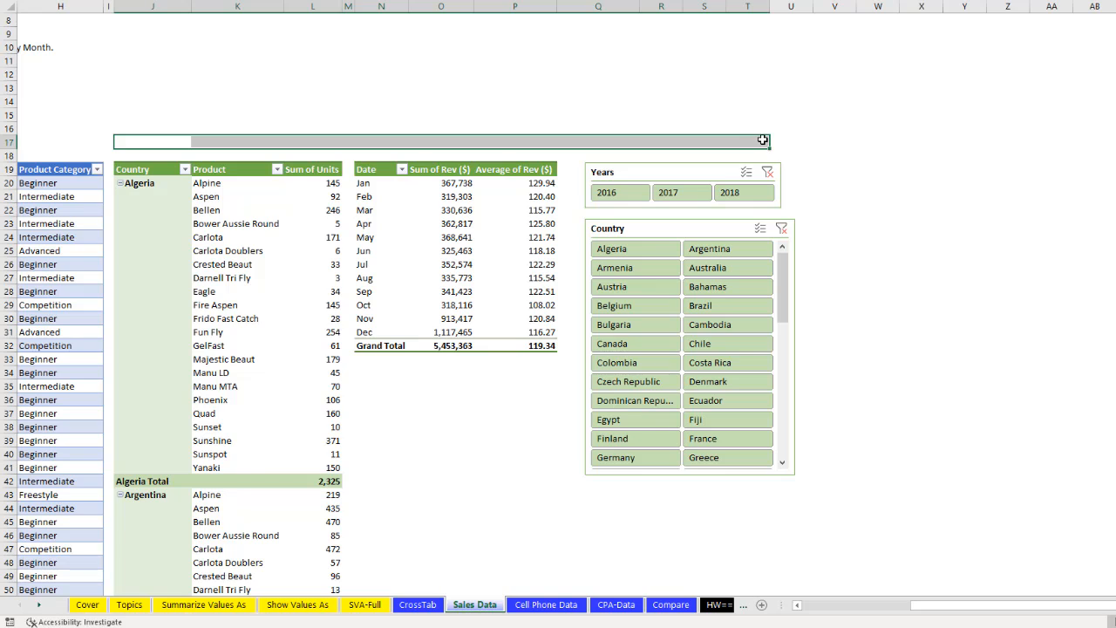
{"action": "right_click", "coordinate": [138, 145]}
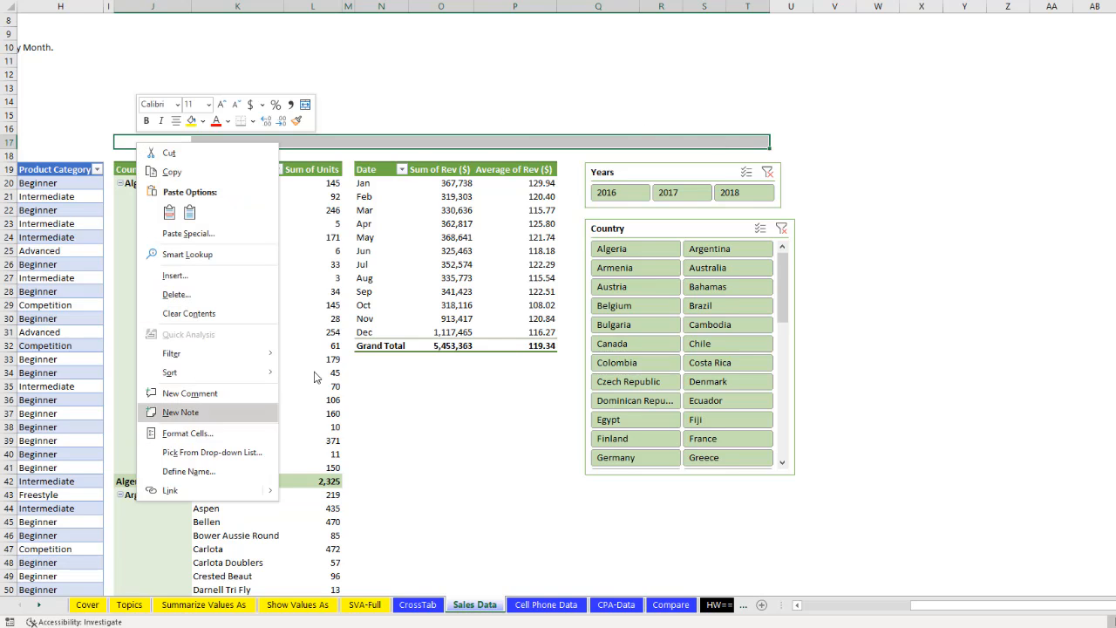
{"action": "key", "text": "ctrl+1"}
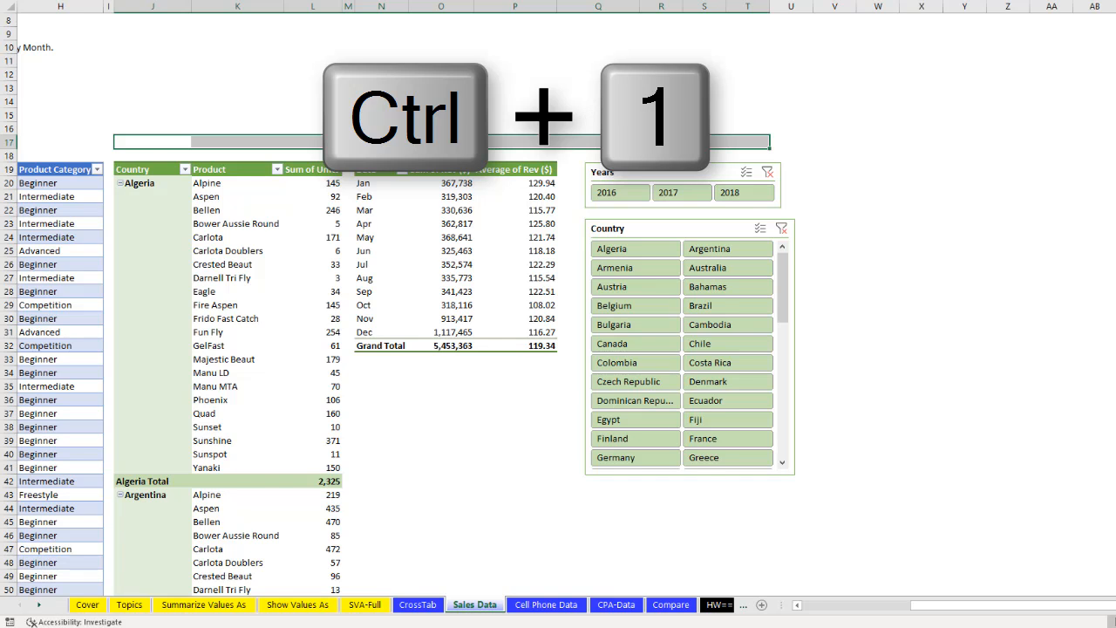
{"action": "left_click", "coordinate": [409, 225]}
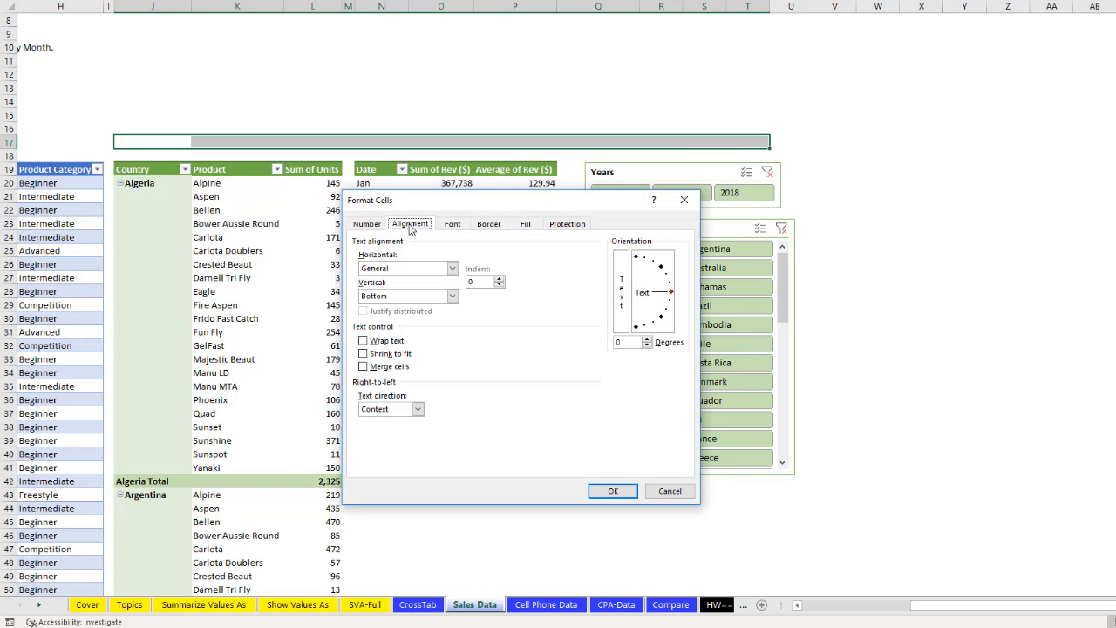
{"action": "left_click", "coordinate": [398, 269]}
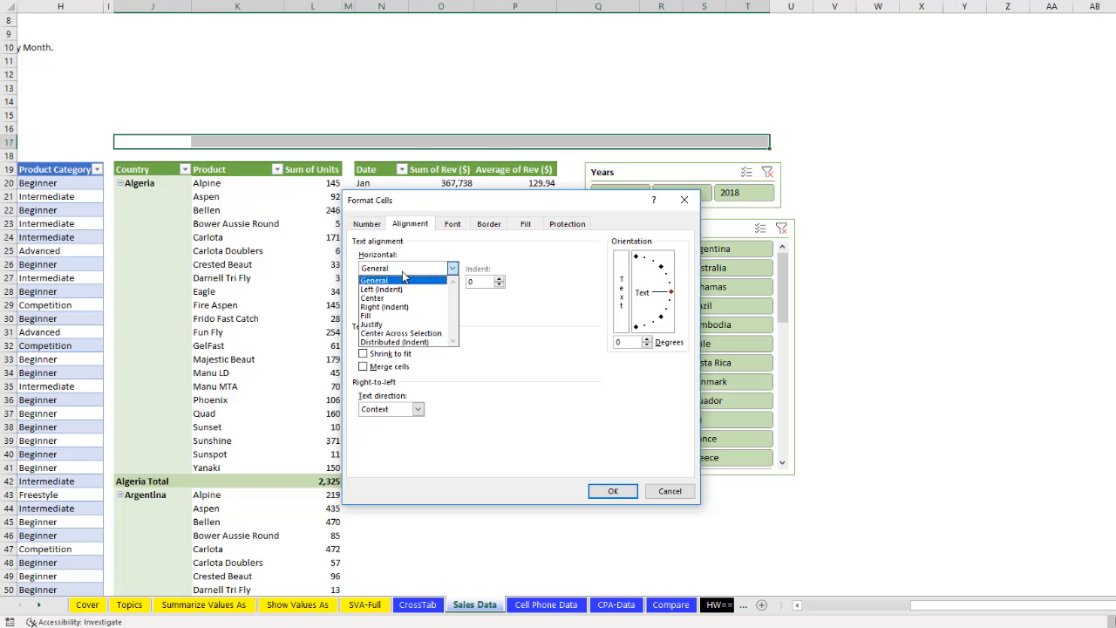
{"action": "left_click", "coordinate": [405, 336]}
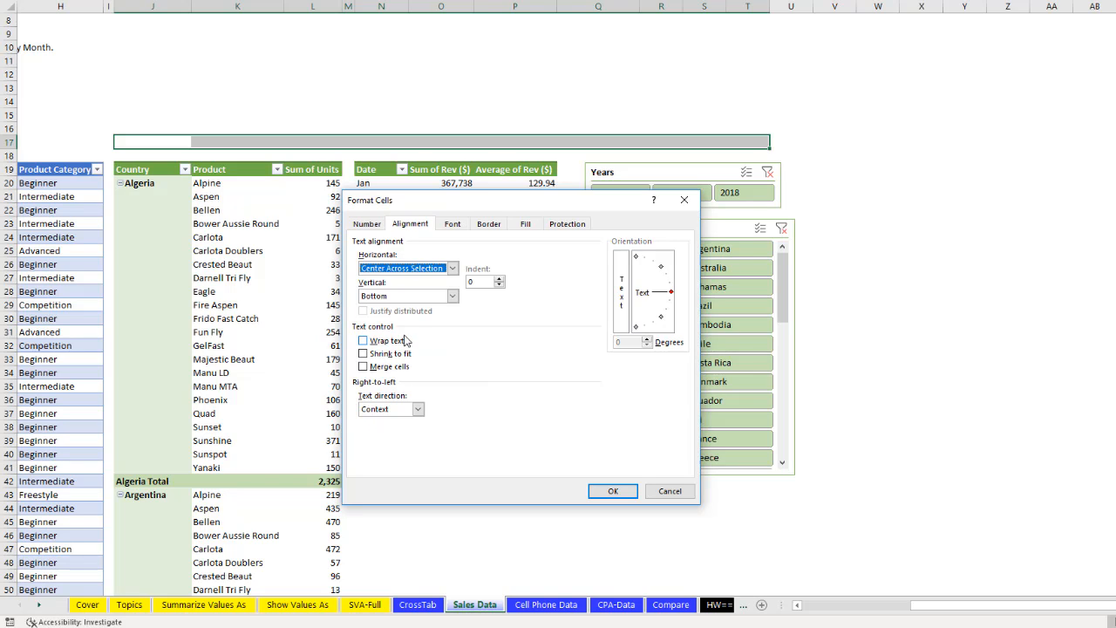
- Give cells J17:T17 the darkest green fill and an outline border
{"action": "left_click", "coordinate": [526, 224]}
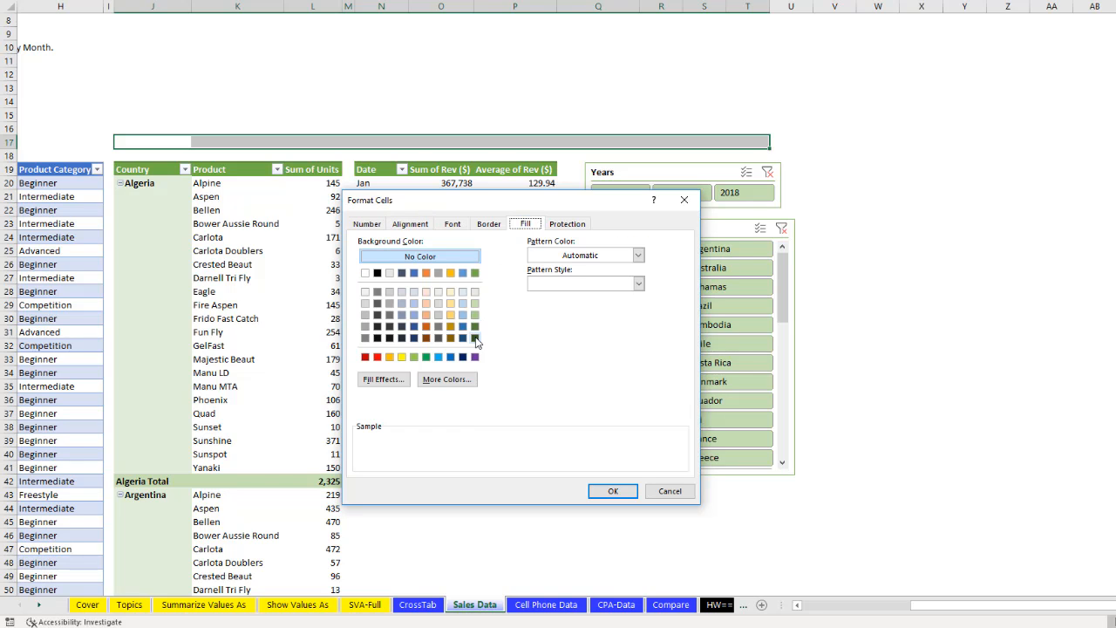
{"action": "left_click", "coordinate": [476, 338]}
{"action": "left_click", "coordinate": [489, 224]}
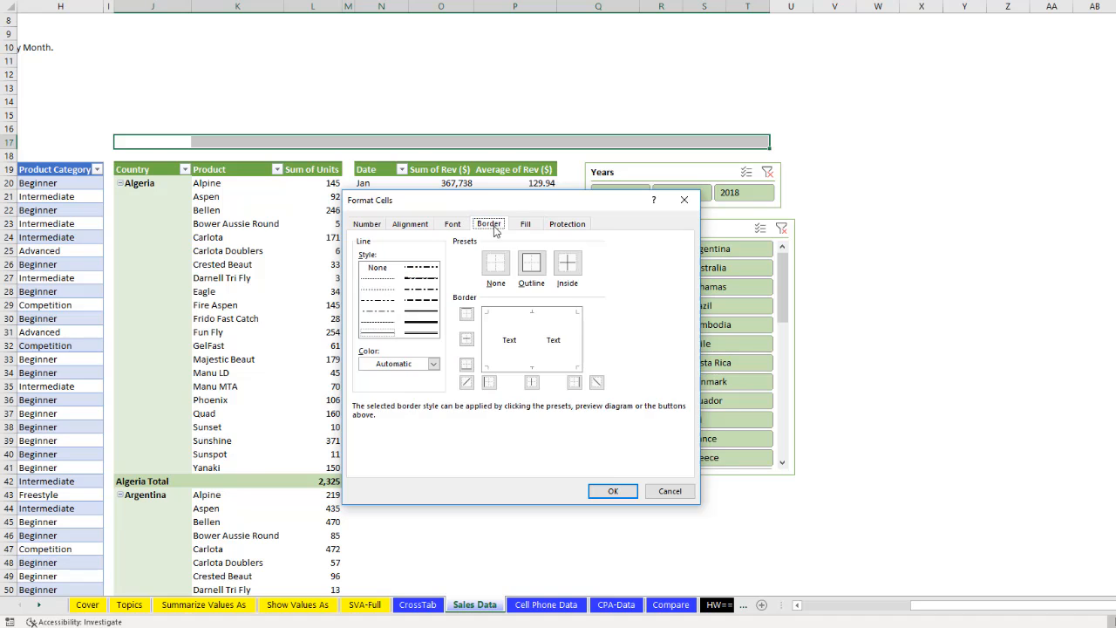
{"action": "left_click", "coordinate": [529, 266]}
- Set the font of cells J17:T17 to white at size 18 and apply the cell formatting
{"action": "left_click", "coordinate": [454, 229]}
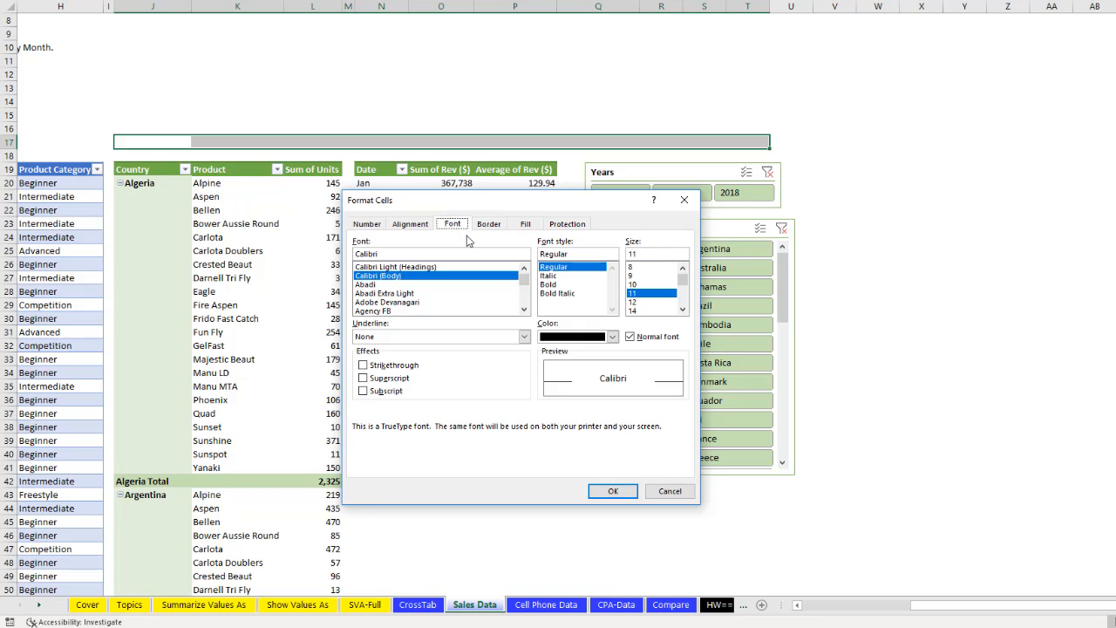
{"action": "left_click", "coordinate": [575, 336]}
{"action": "left_click", "coordinate": [545, 392]}
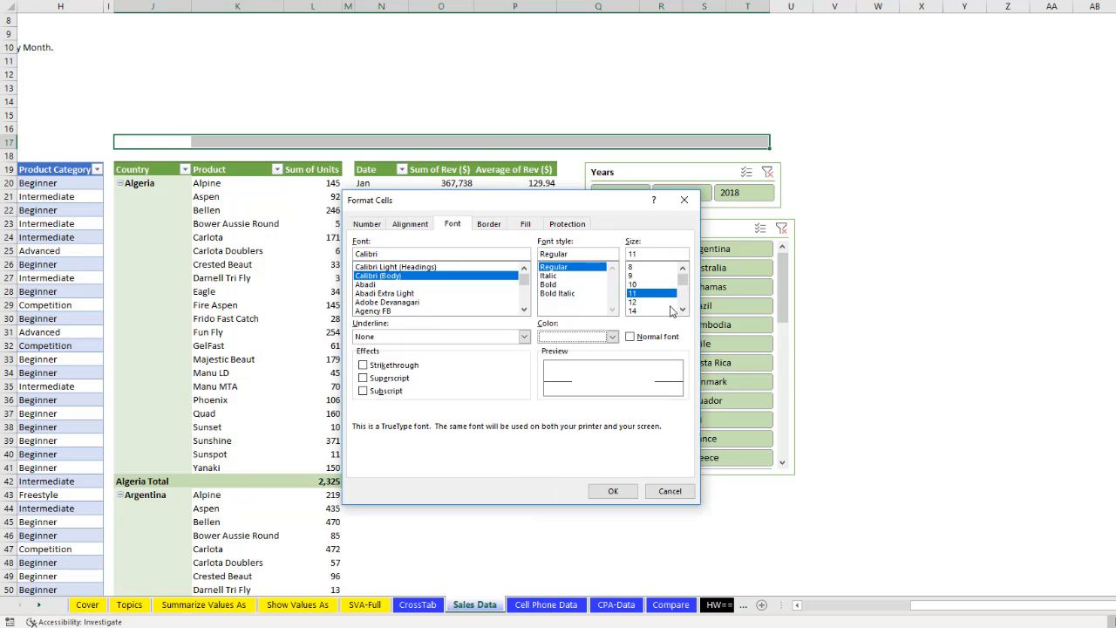
{"action": "left_click", "coordinate": [681, 309]}
{"action": "left_click", "coordinate": [681, 308]}
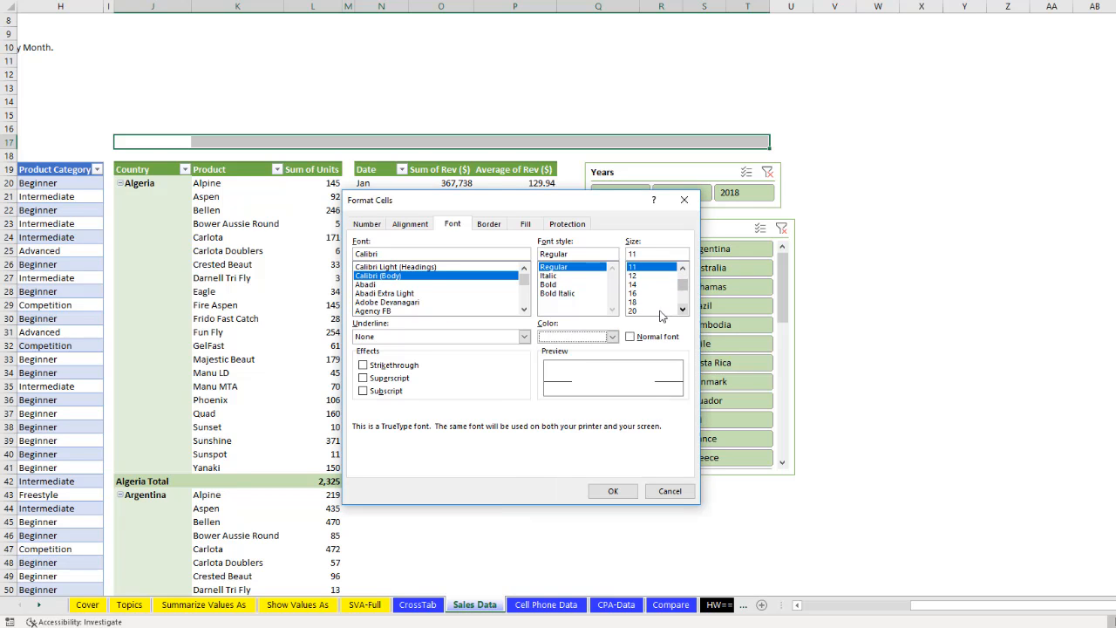
{"action": "left_click", "coordinate": [634, 301]}
{"action": "left_click", "coordinate": [610, 489]}
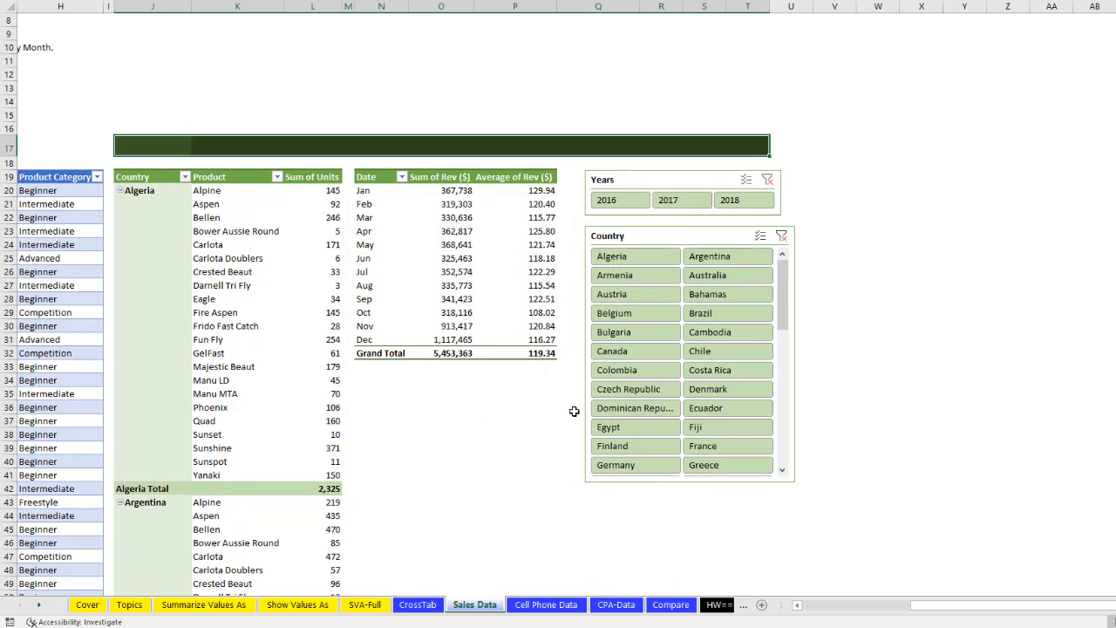
- Enter the title Boomerang Incorporated Dashboard in cell J17 of the dark green banner
{"action": "left_click", "coordinate": [160, 148]}
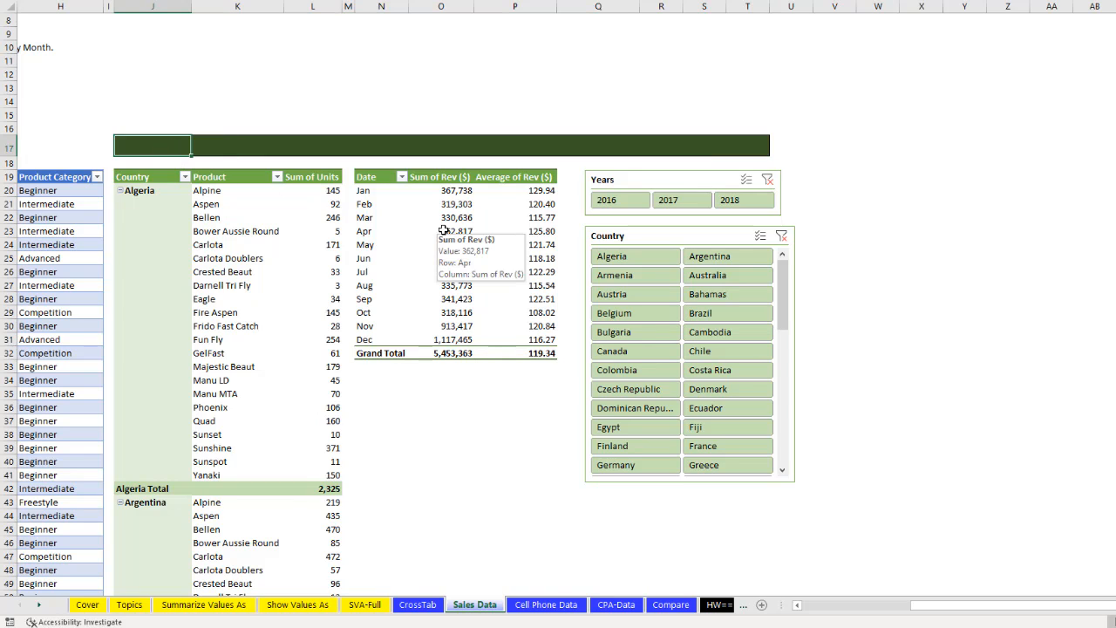
{"action": "type", "text": "Boomerang Incorporated Dashboard"}
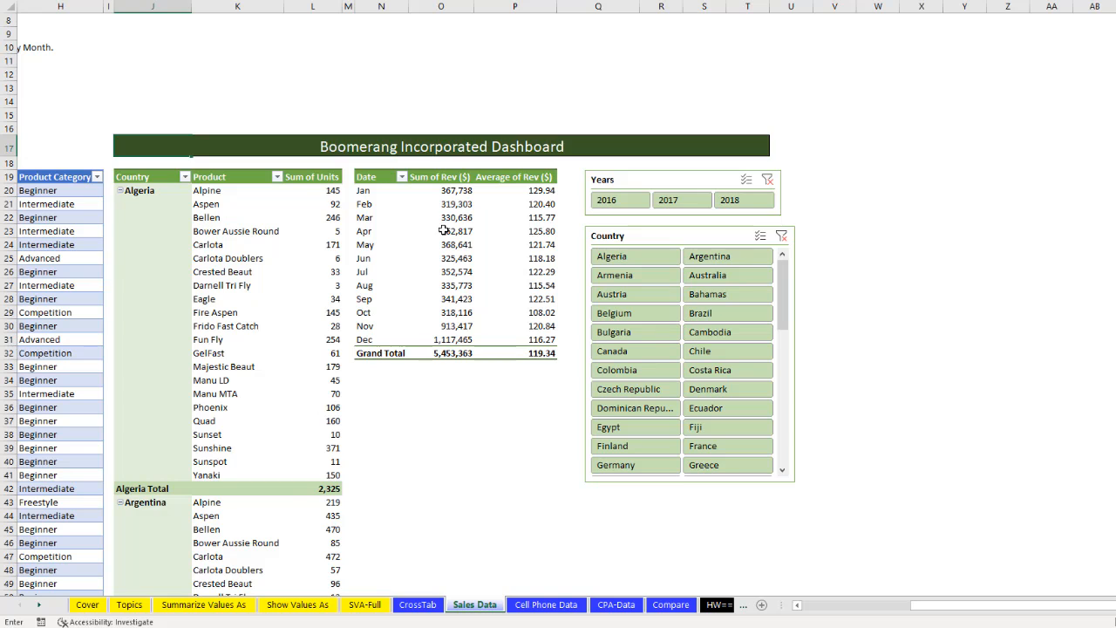
{"action": "key", "text": "Return"}
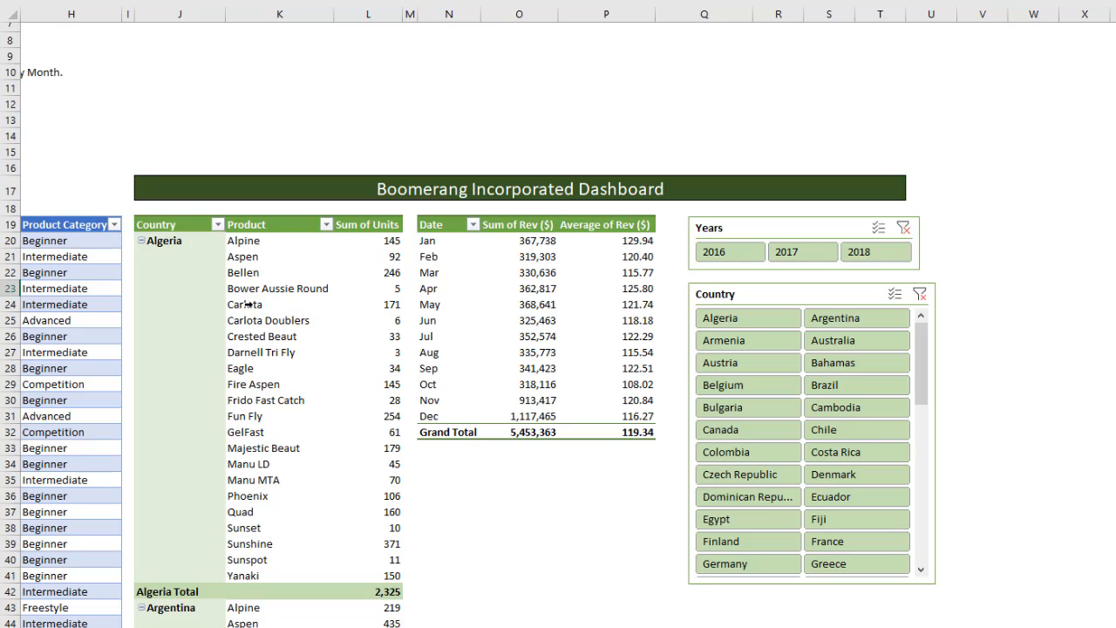
- Add the Years field to Rows above Date in the monthly revenue PivotTable
{"action": "mouse_move", "coordinate": [523, 317]}
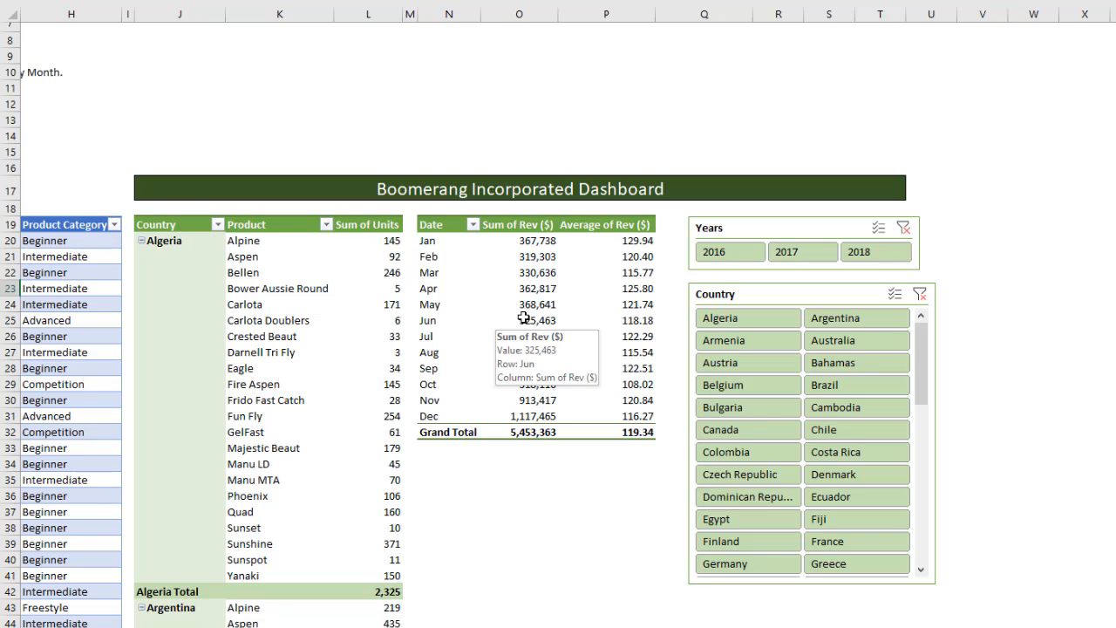
{"action": "mouse_move", "coordinate": [531, 245]}
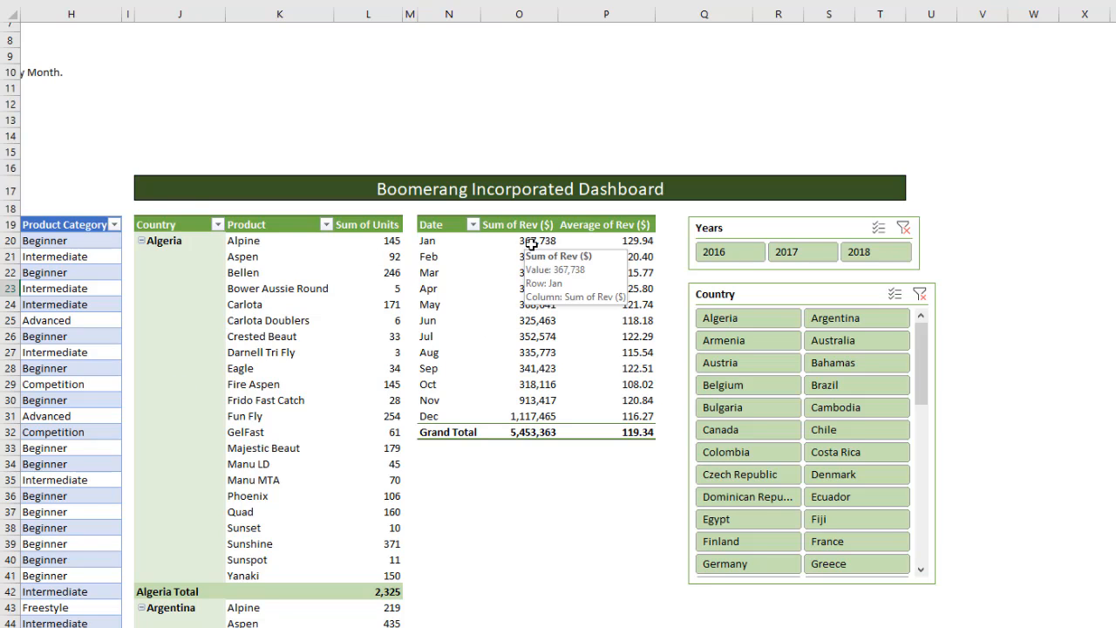
{"action": "left_click", "coordinate": [531, 245]}
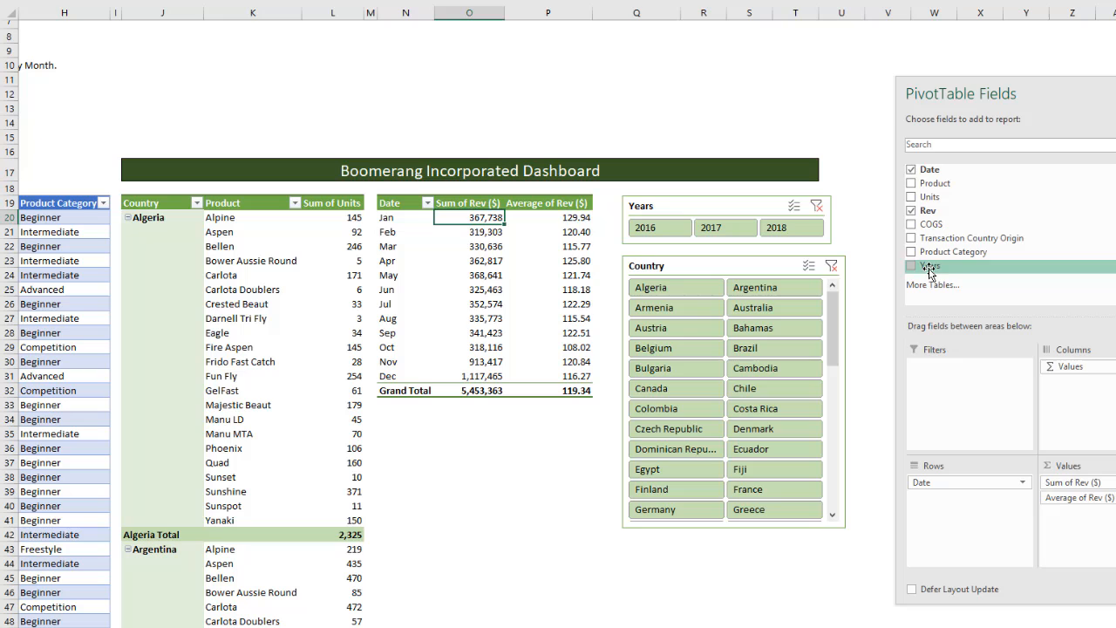
{"action": "left_click_drag", "start_coordinate": [929, 271], "coordinate": [958, 479]}
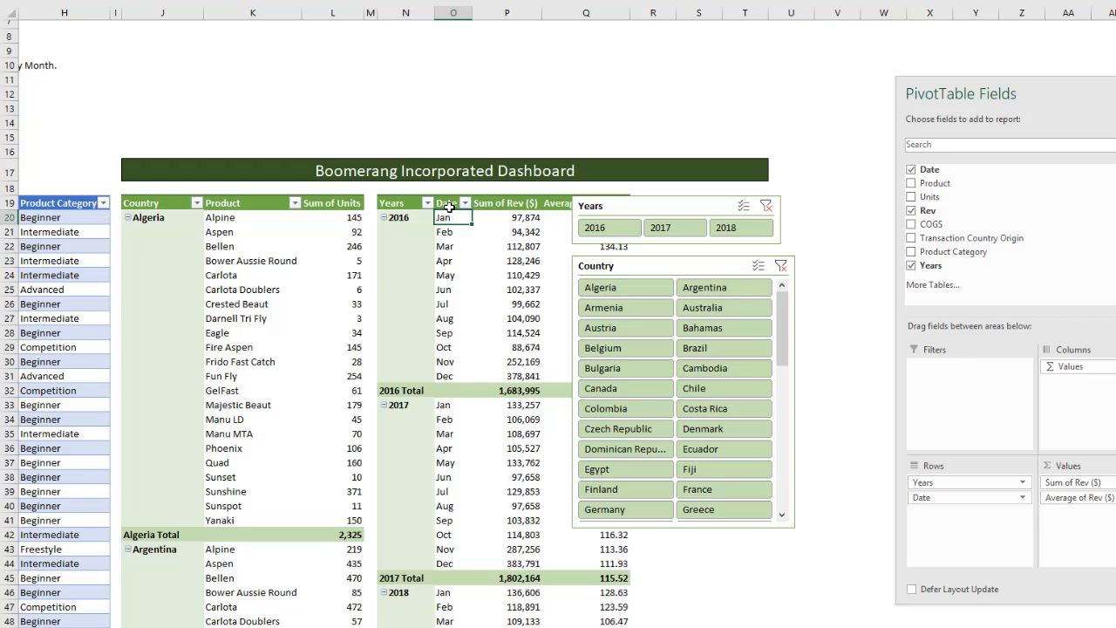
- Rename the revenue PivotTable's Date header in cell O19 as Months
{"action": "left_click", "coordinate": [448, 206]}
{"action": "type", "text": "M"}
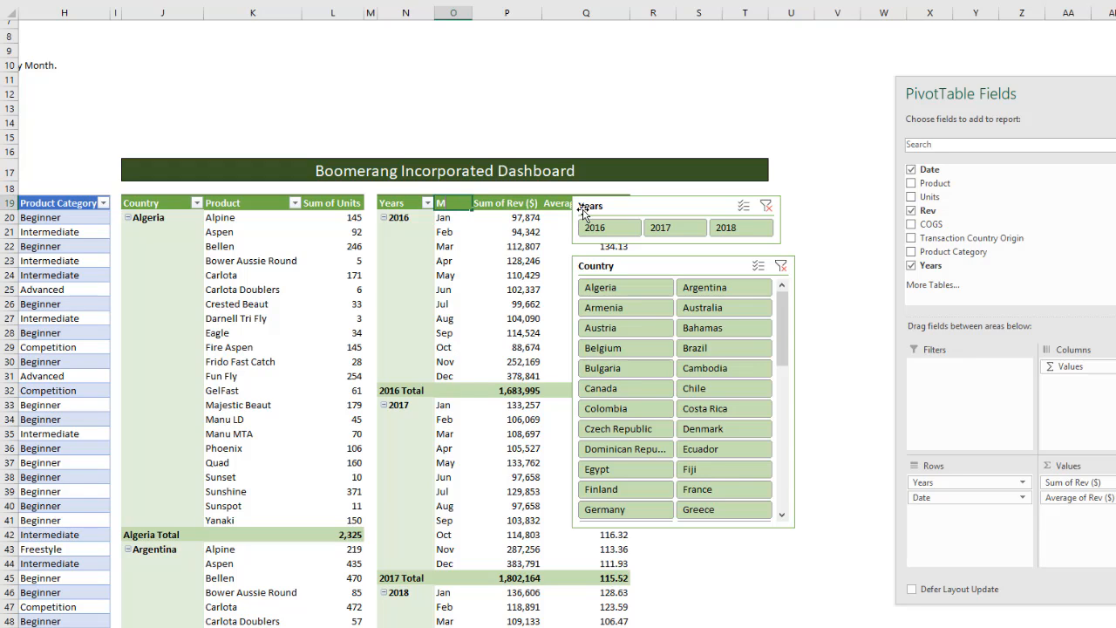
{"action": "type", "text": "onths"}
{"action": "key", "text": "Return"}
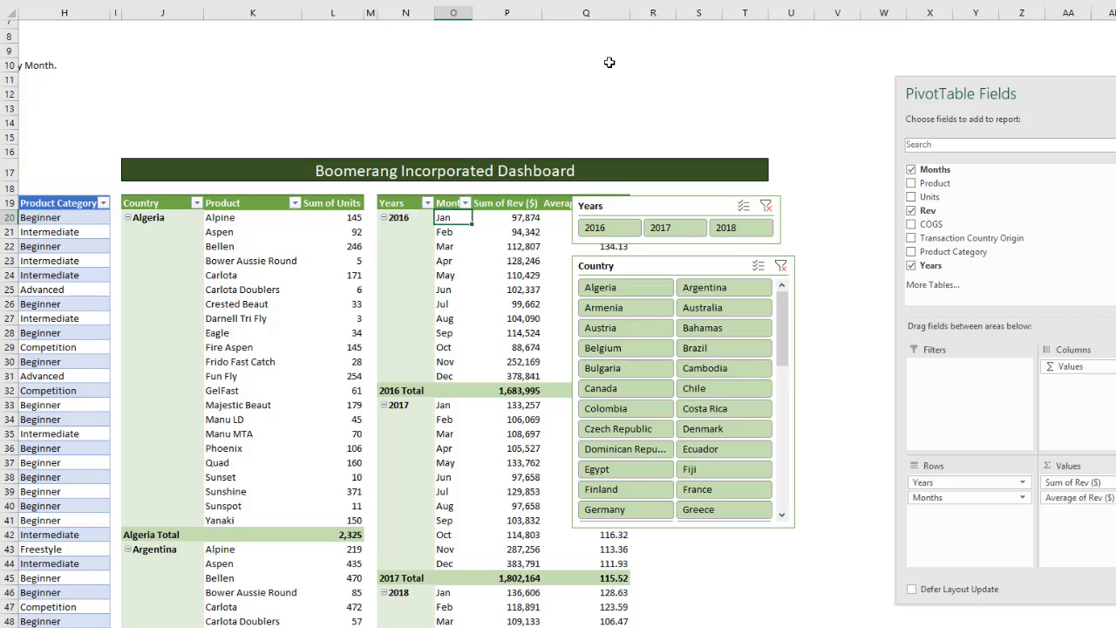
- Widen column O and columns R to T, and move both slicers clear of the revenue PivotTable
{"action": "left_click_drag", "start_coordinate": [472, 13], "coordinate": [490, 12]}
{"action": "left_click_drag", "start_coordinate": [672, 13], "coordinate": [762, 11]}
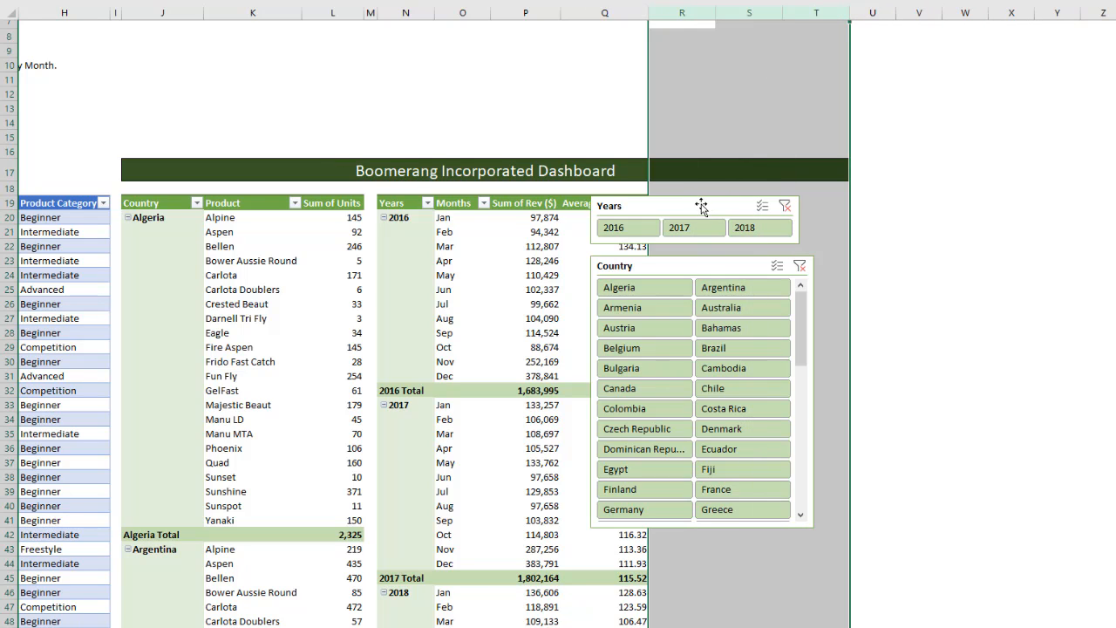
{"action": "left_click_drag", "start_coordinate": [701, 207], "coordinate": [767, 205]}
{"action": "left_click_drag", "start_coordinate": [697, 272], "coordinate": [767, 278]}
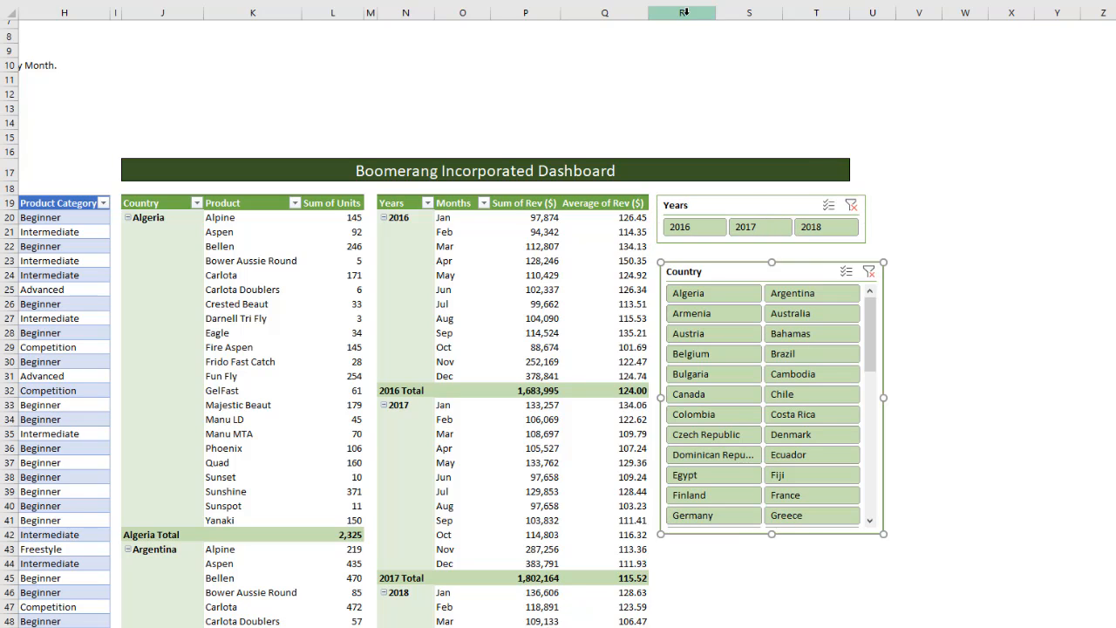
{"action": "left_click_drag", "start_coordinate": [684, 12], "coordinate": [860, 17]}
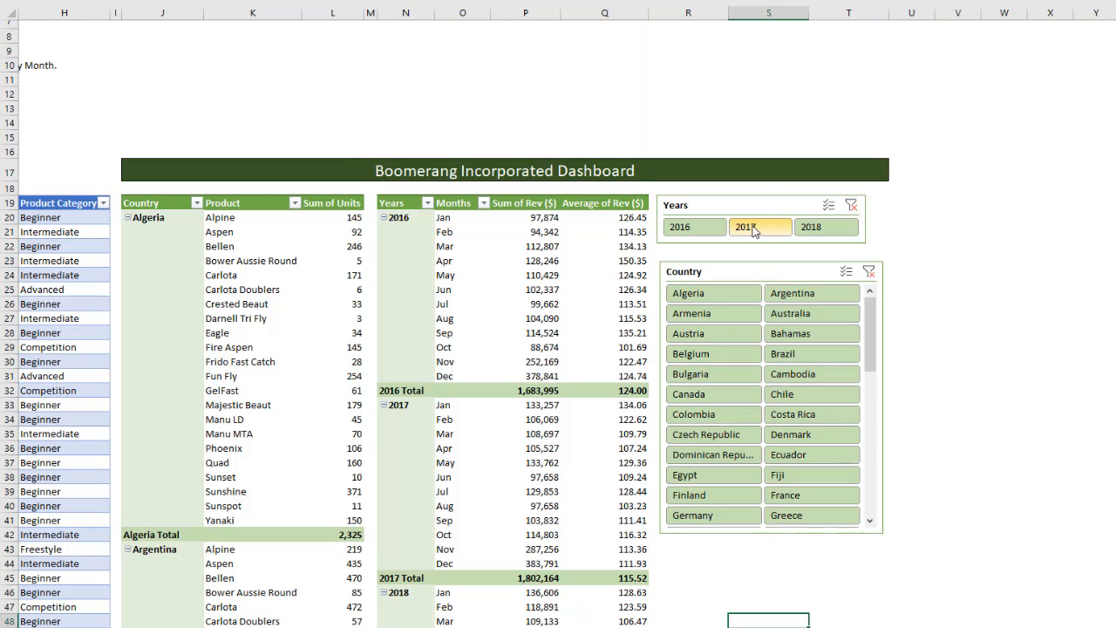
- Filter both PivotTables to 2017 and Austria with the slicers, and check the June revenue sum and average
{"action": "left_click", "coordinate": [755, 225]}
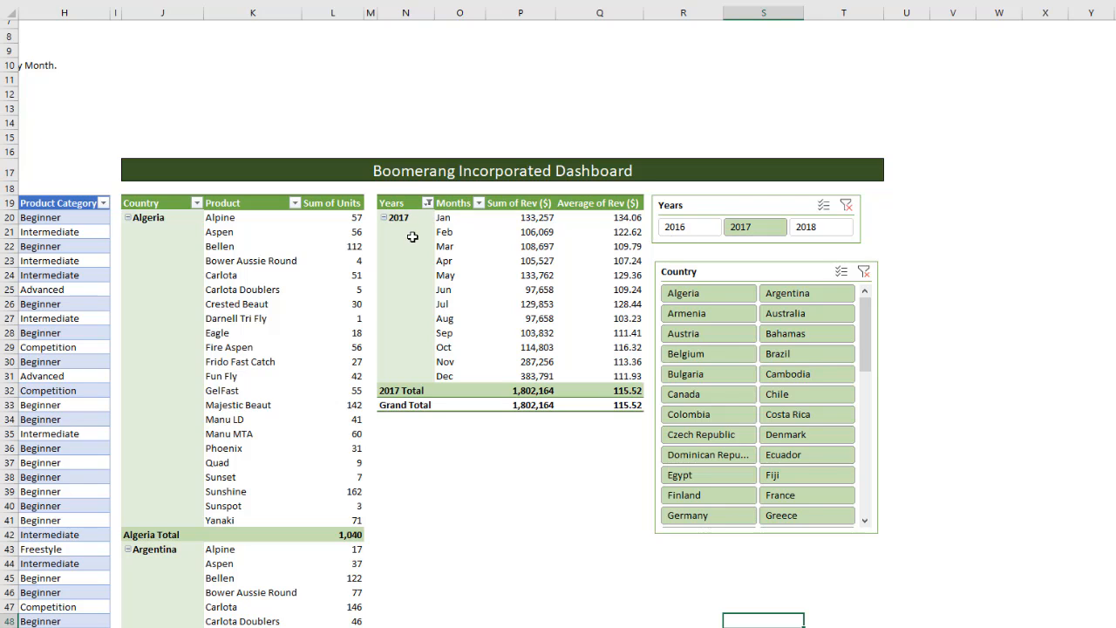
{"action": "left_click", "coordinate": [696, 338]}
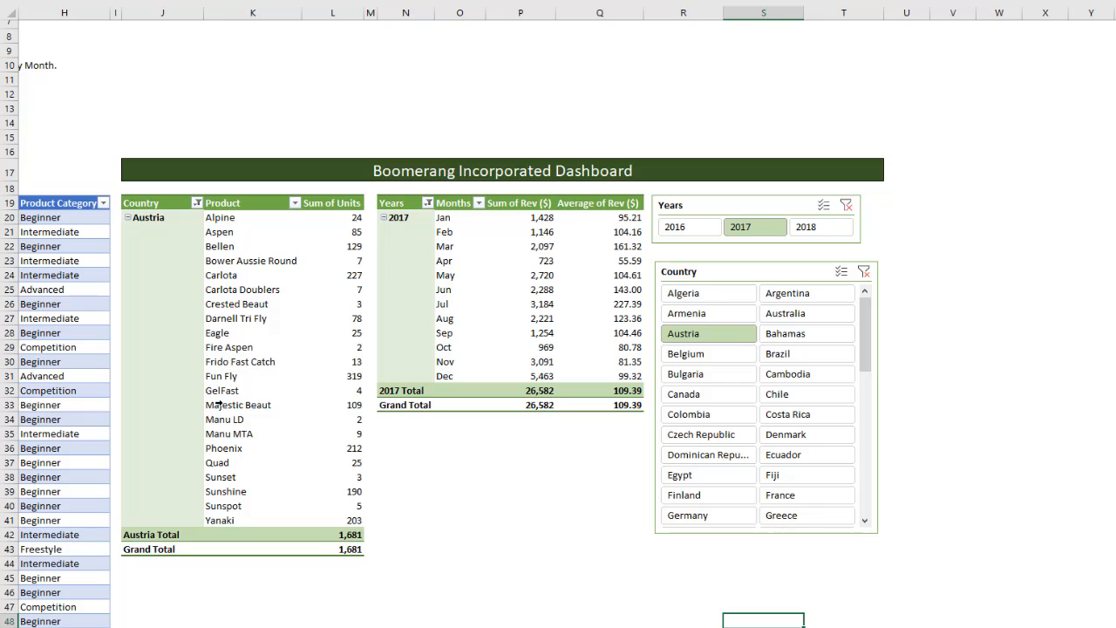
{"action": "left_click", "coordinate": [523, 294]}
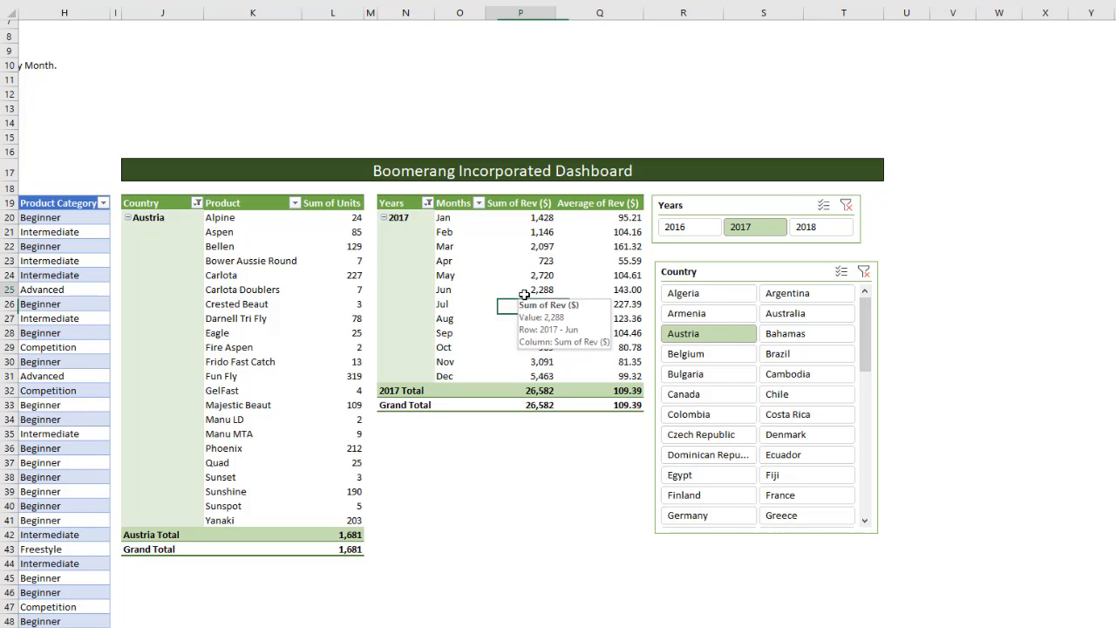
{"action": "left_click", "coordinate": [611, 292]}
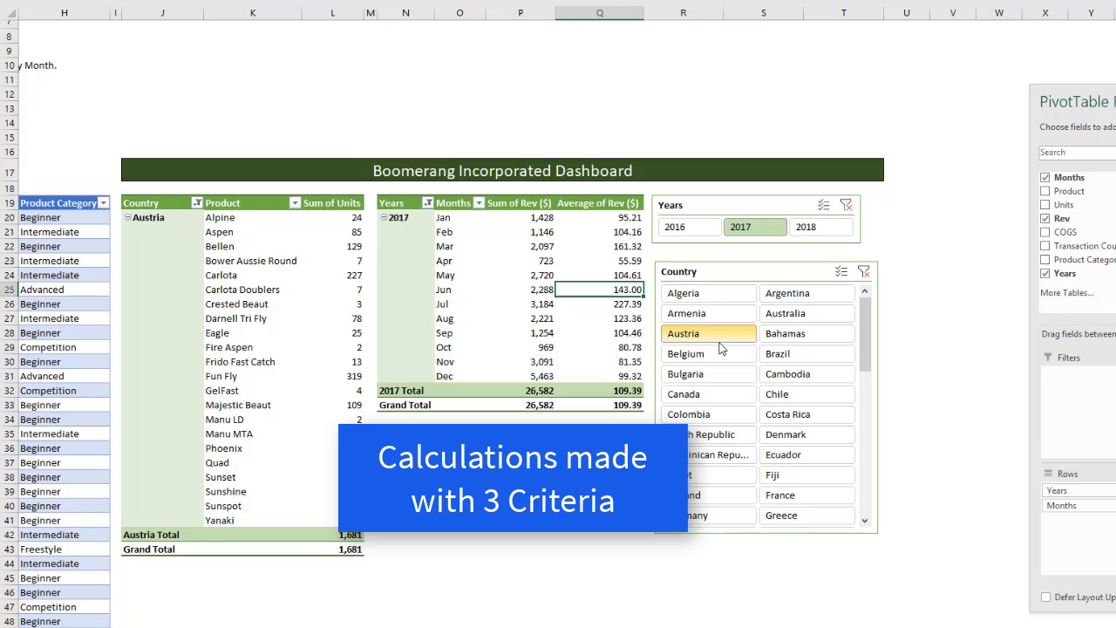
- Filter both dashboard PivotTables to Belgium, Germany and France together with the Country slicer, and look through the units report
{"action": "left_click", "coordinate": [342, 275]}
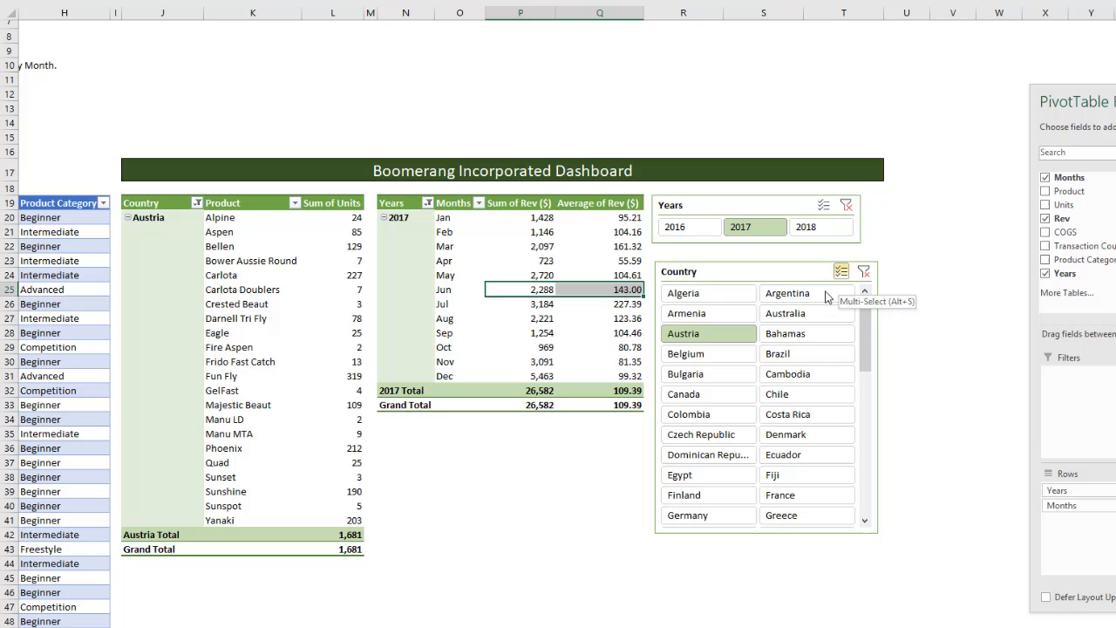
{"action": "left_click", "coordinate": [686, 354]}
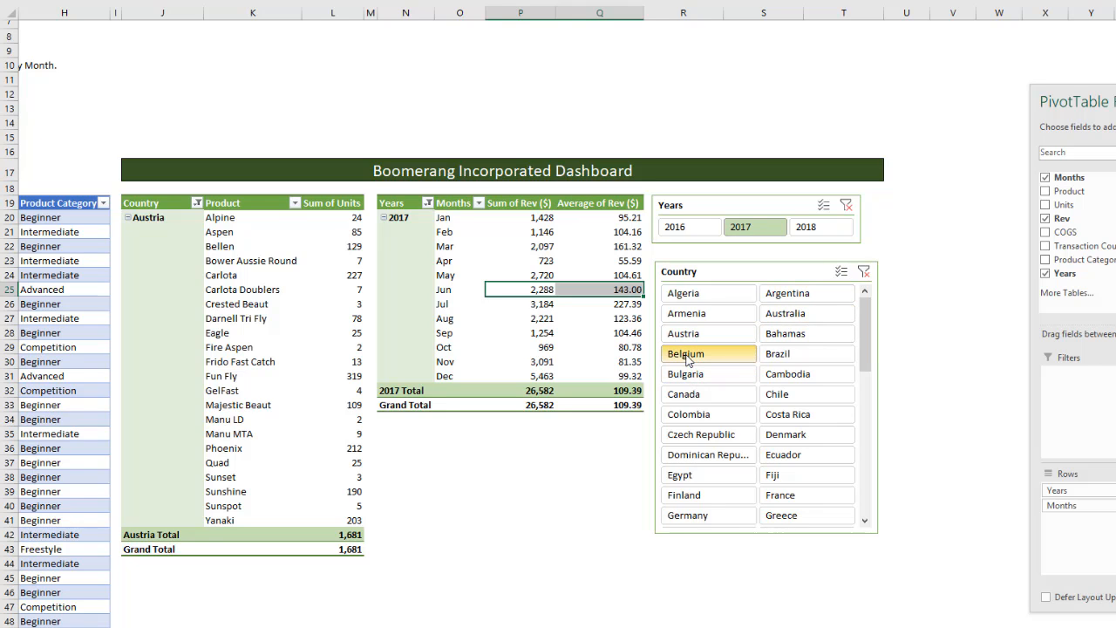
{"action": "left_click", "coordinate": [688, 518], "text": "ctrl"}
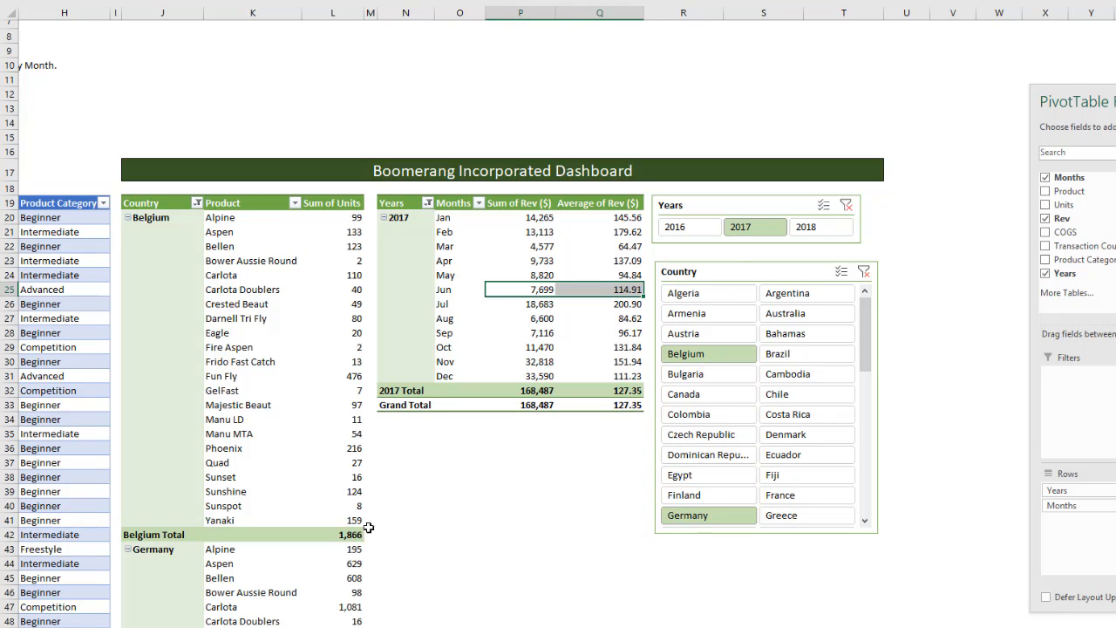
{"action": "left_click", "coordinate": [784, 497], "text": "ctrl"}
{"action": "scroll", "coordinate": [209, 429], "scroll_direction": "down", "scroll_amount": 7}
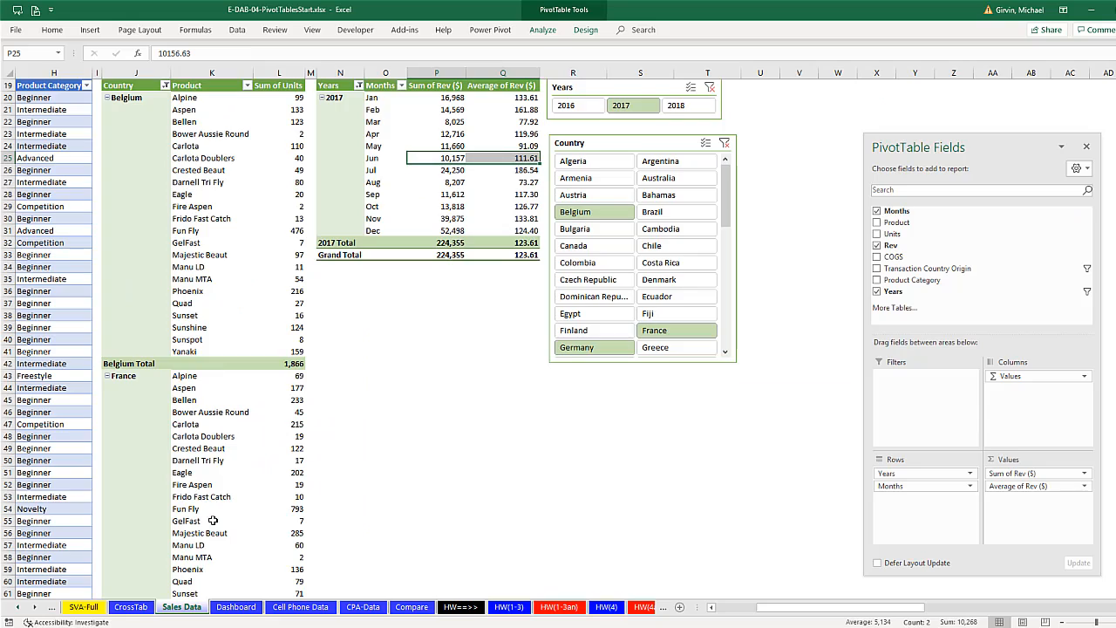
{"action": "scroll", "coordinate": [202, 561], "scroll_direction": "up", "scroll_amount": 6}
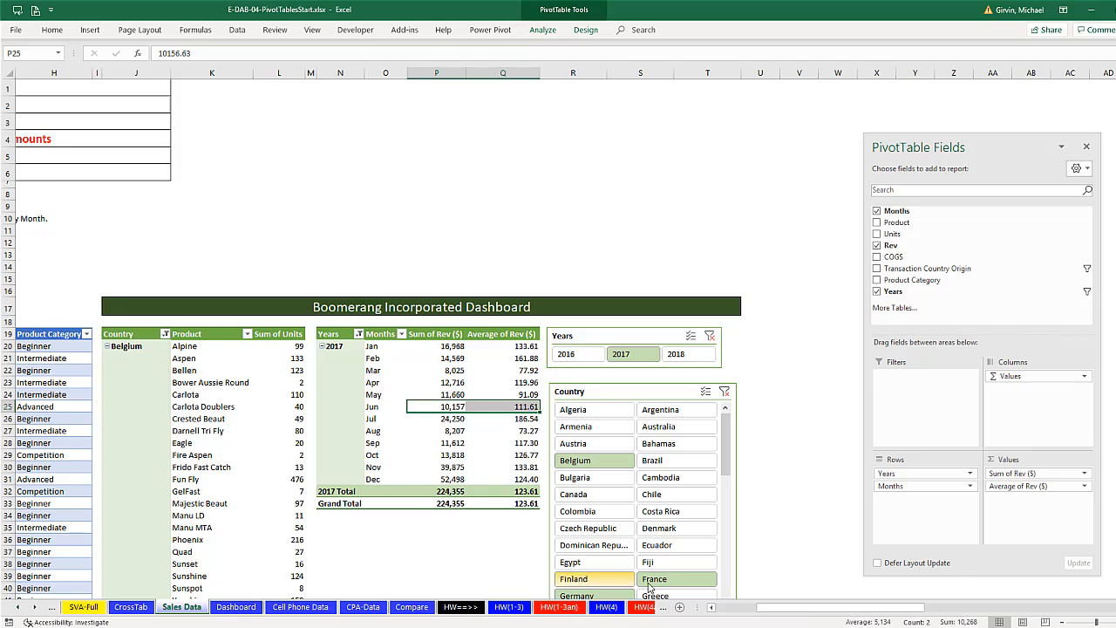
{"action": "left_click_drag", "start_coordinate": [806, 608], "coordinate": [762, 607]}
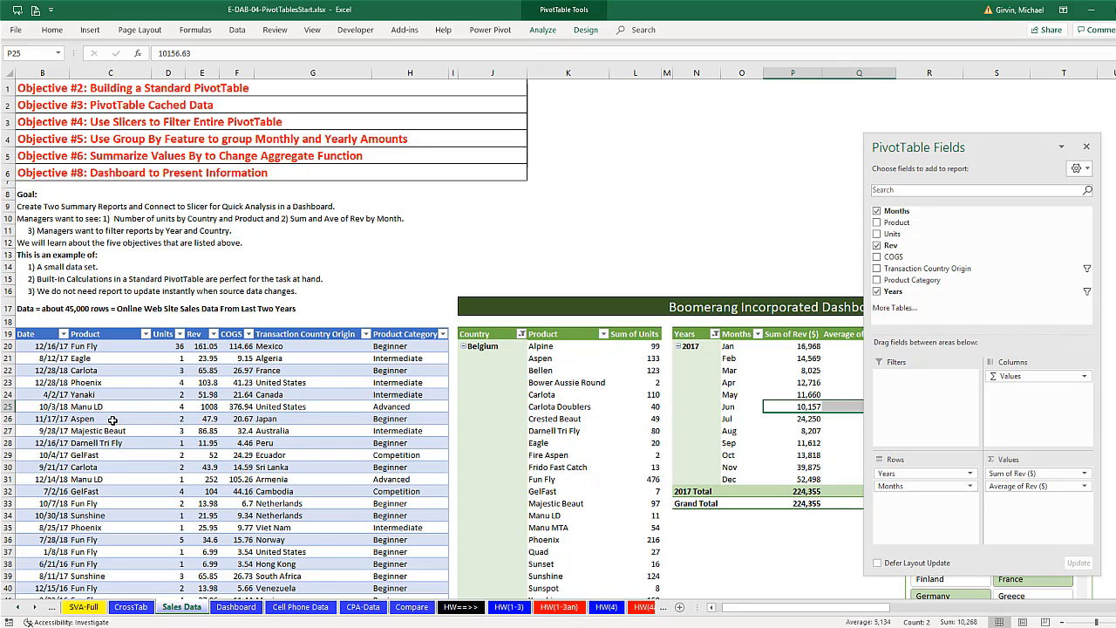
{"action": "left_click_drag", "start_coordinate": [732, 612], "coordinate": [743, 614]}
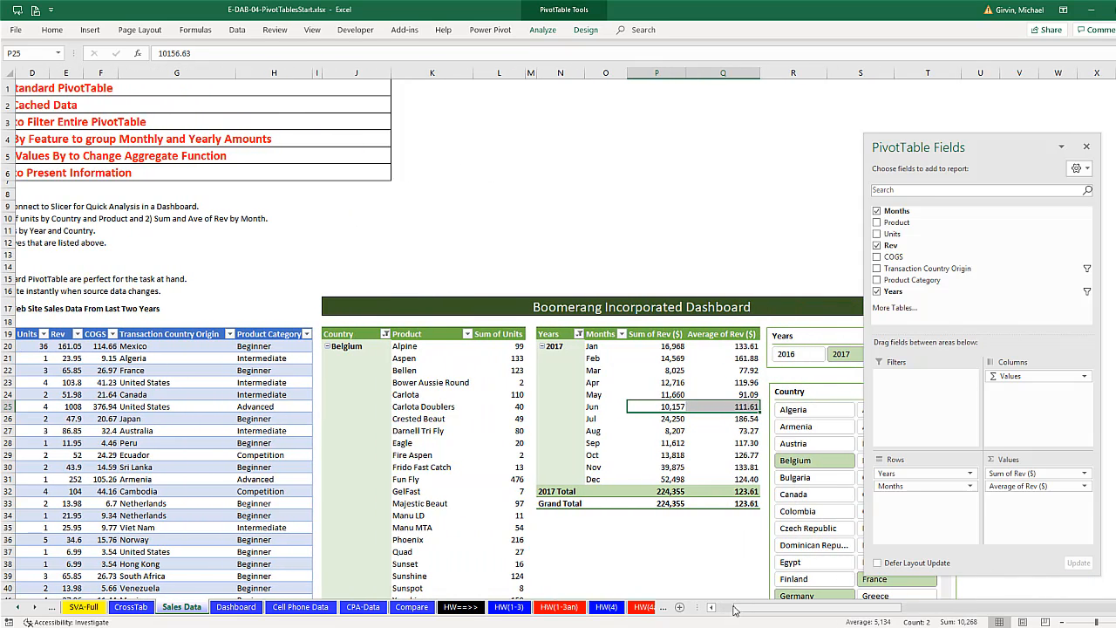
{"action": "left_click", "coordinate": [237, 31]}
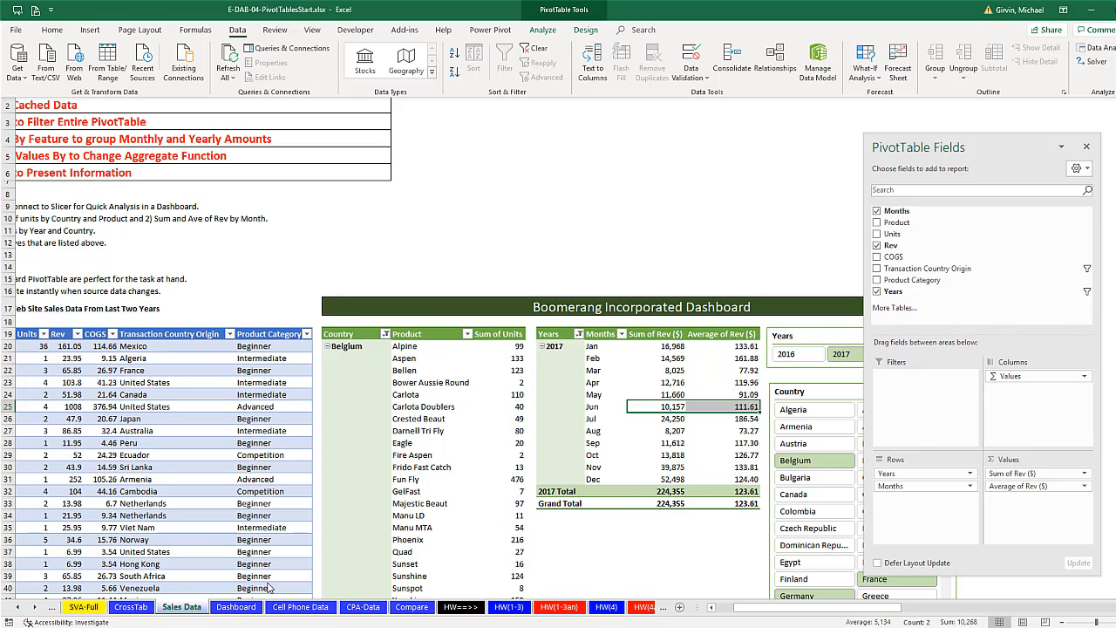
{"action": "left_click_drag", "start_coordinate": [820, 608], "coordinate": [843, 609]}
{"action": "scroll", "coordinate": [828, 559], "scroll_direction": "down", "scroll_amount": 2}
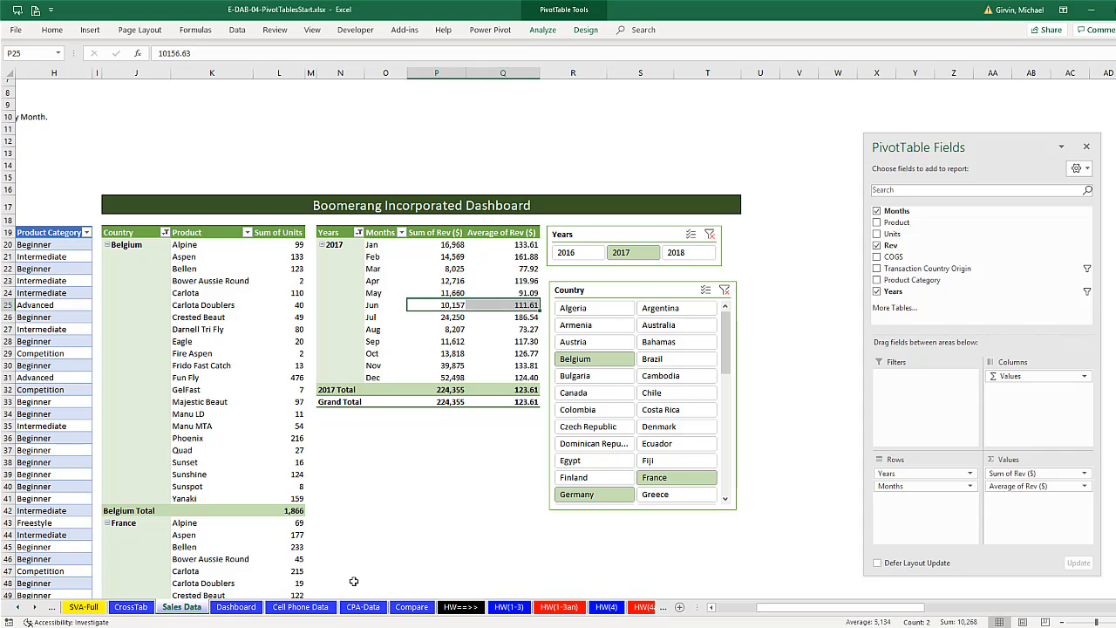
- Create a PivotTable from the Phones Purchased column on the Cell Phone Data worksheet, placed on that worksheet at cell D18
{"action": "left_click", "coordinate": [304, 610]}
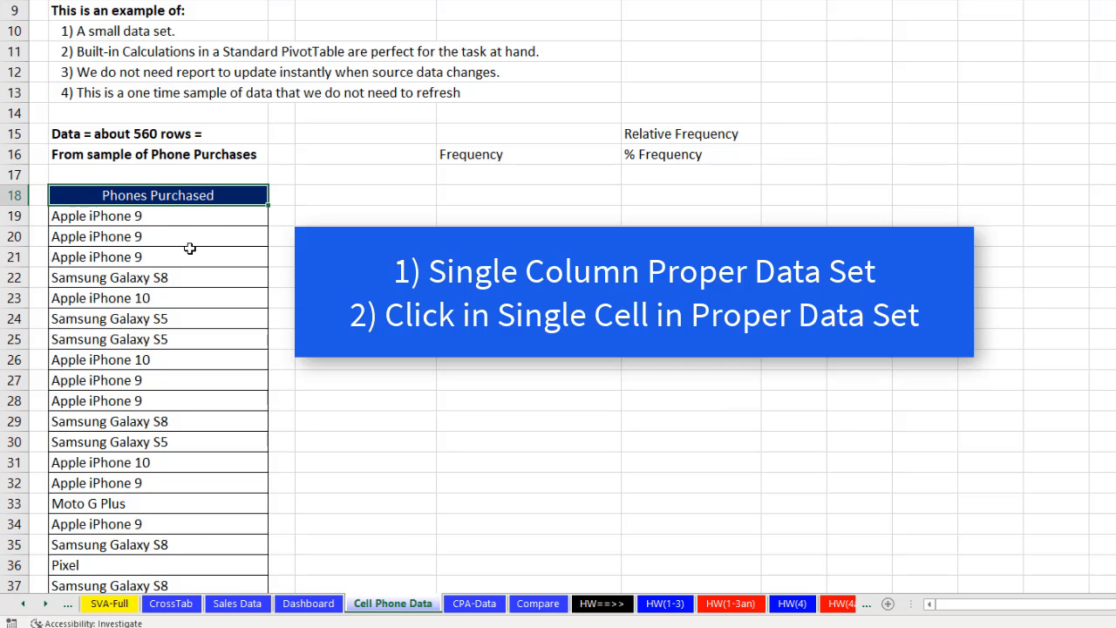
{"action": "left_click", "coordinate": [212, 232]}
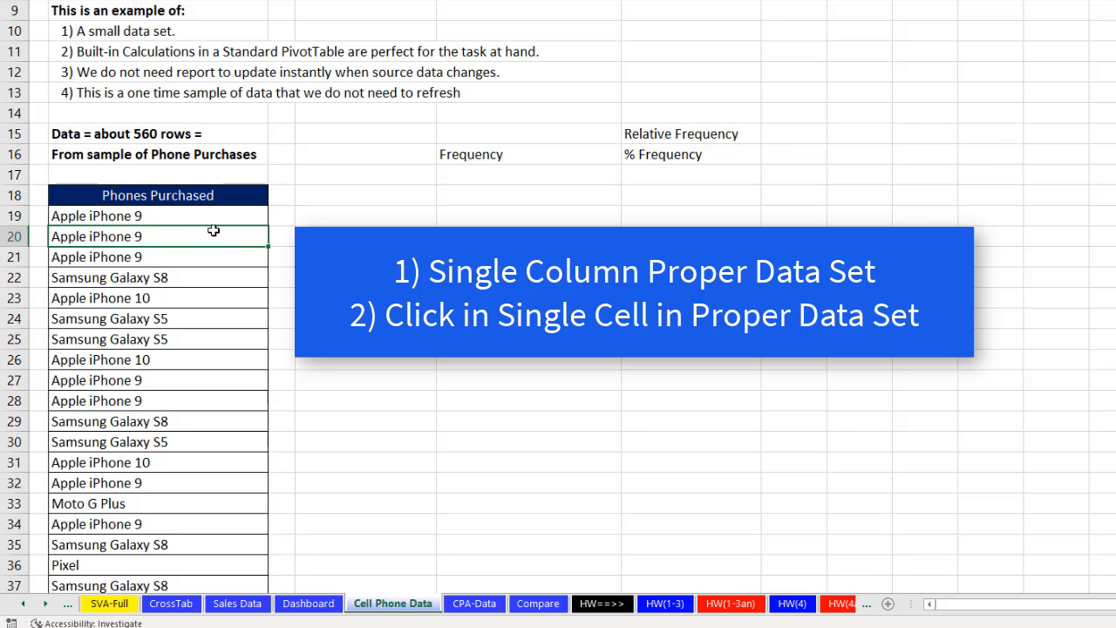
{"action": "key", "text": "alt+n"}
{"action": "key", "text": "v"}
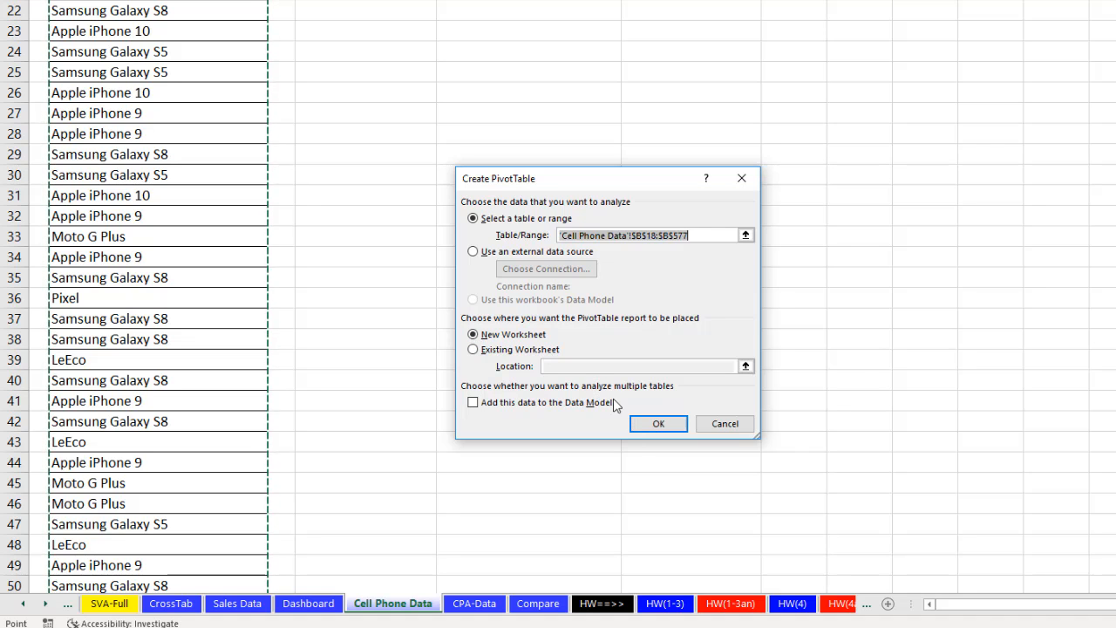
{"action": "left_click", "coordinate": [490, 349]}
{"action": "left_click", "coordinate": [548, 367]}
{"action": "scroll", "coordinate": [375, 244], "scroll_direction": "up", "scroll_amount": 5}
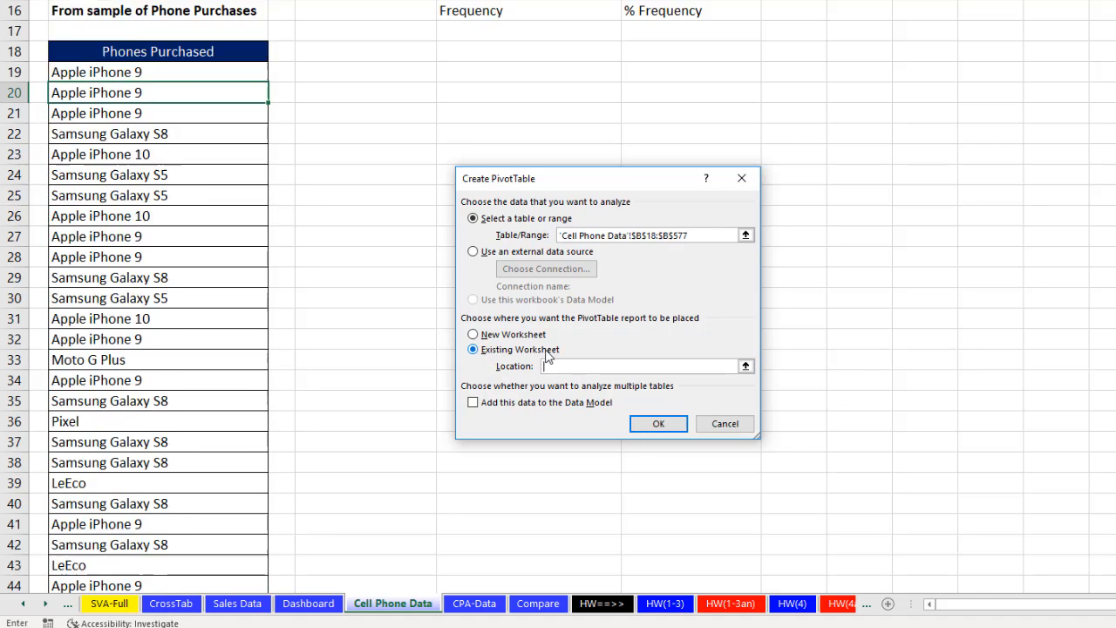
{"action": "left_click_drag", "start_coordinate": [523, 178], "coordinate": [461, 322]}
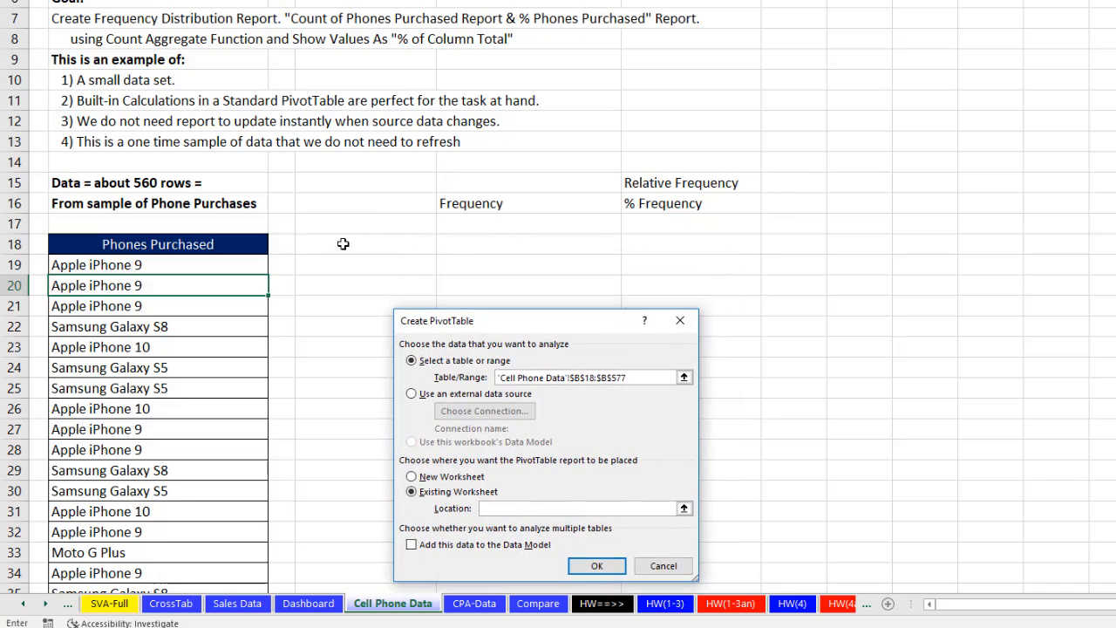
{"action": "left_click", "coordinate": [349, 244]}
{"action": "left_click", "coordinate": [597, 565]}
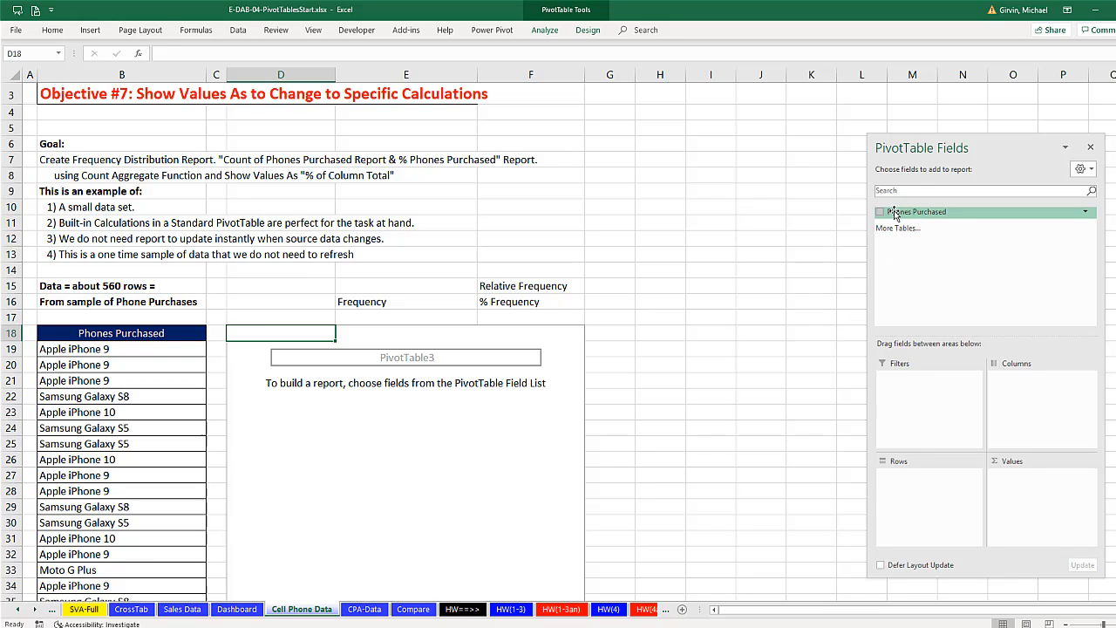
- Add the Phones Purchased field to Rows and twice to Values in the new PivotTable
{"action": "left_click_drag", "start_coordinate": [893, 214], "coordinate": [927, 471]}
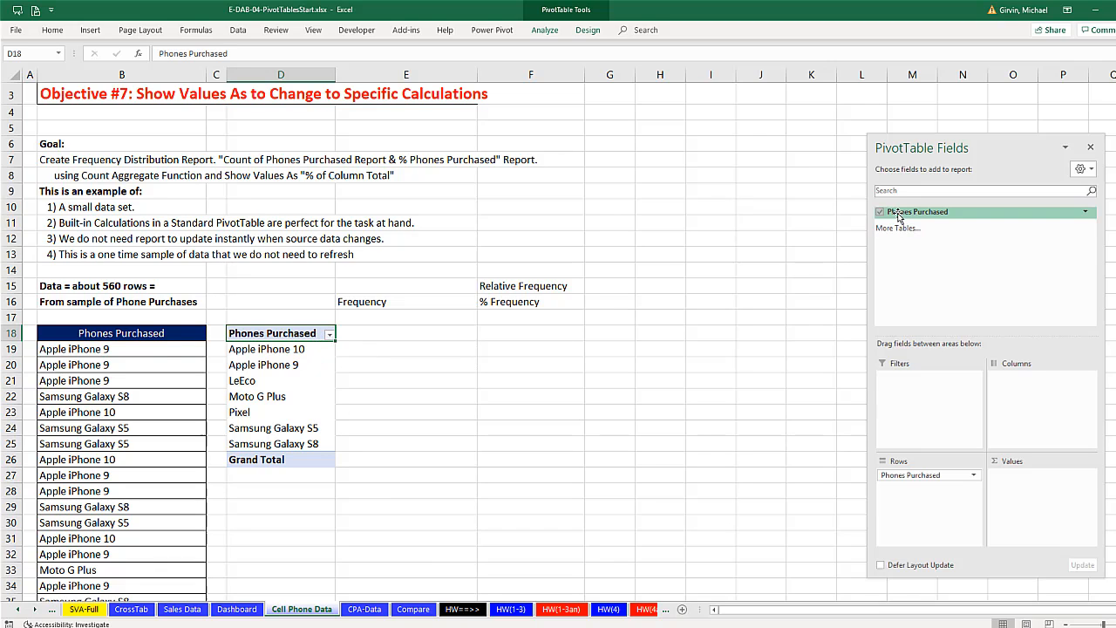
{"action": "left_click_drag", "start_coordinate": [898, 218], "coordinate": [1006, 477]}
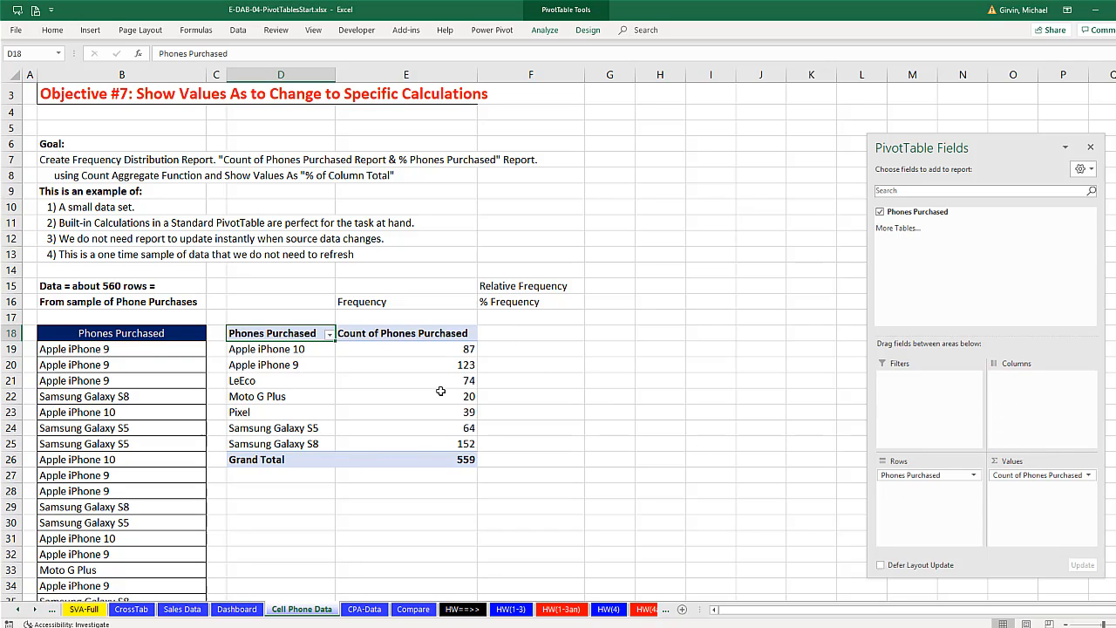
{"action": "left_click_drag", "start_coordinate": [895, 216], "coordinate": [1022, 506]}
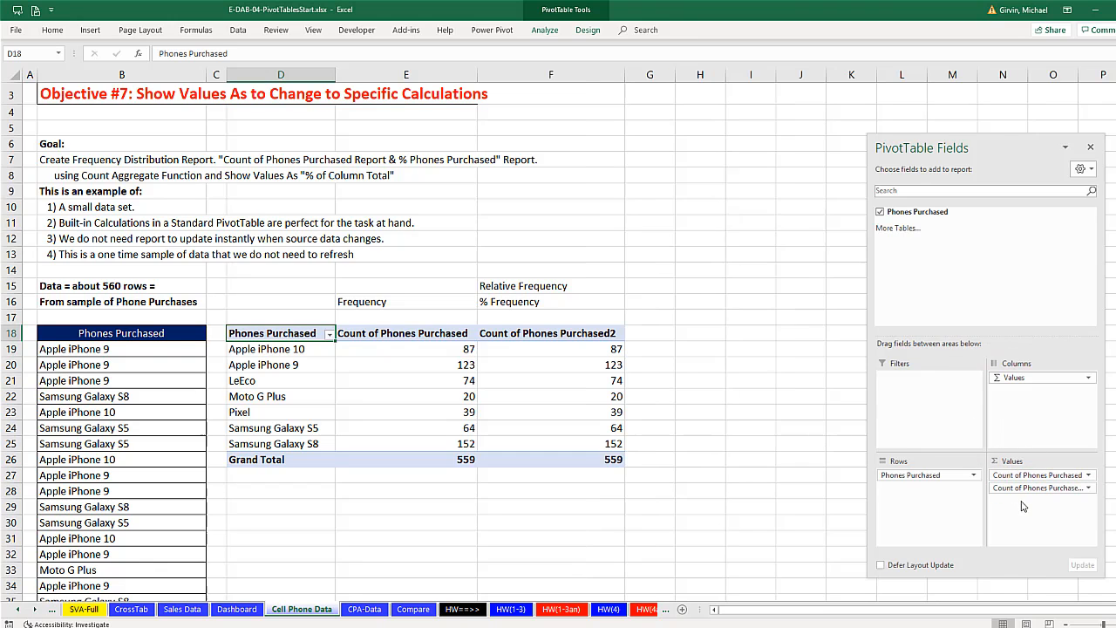
- Show the second count of Phones Purchased as % of Column Total
{"action": "right_click", "coordinate": [507, 350]}
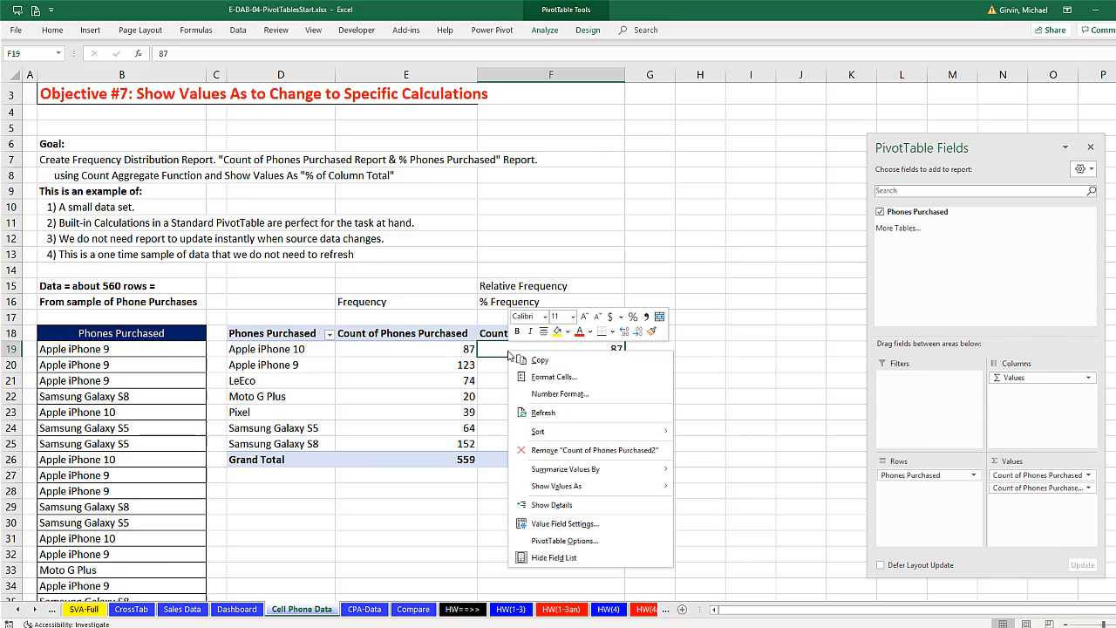
{"action": "mouse_move", "coordinate": [557, 475]}
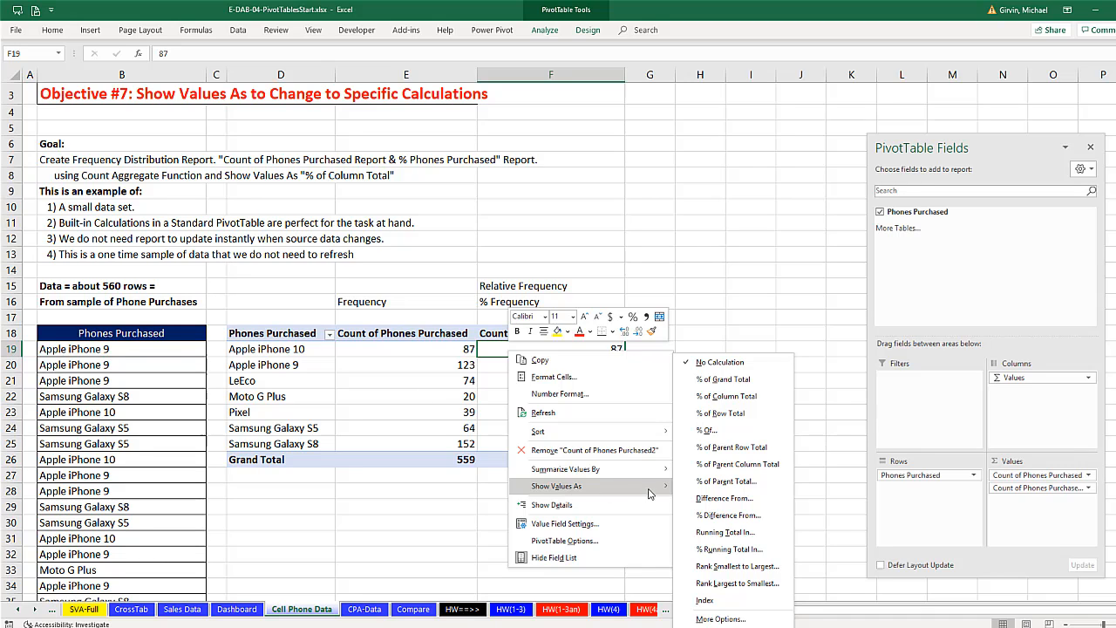
{"action": "left_click", "coordinate": [752, 400]}
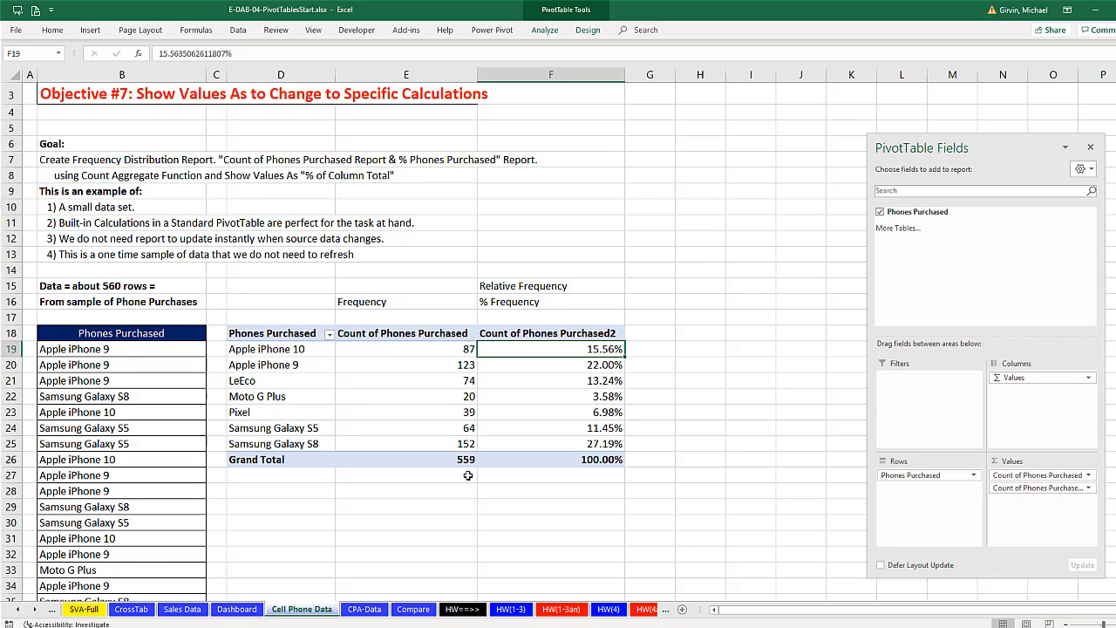
- Rename the PivotTable's value headers in E18 and F18 as Frequency and % Relative Frequency
{"action": "key", "text": "Up"}
{"action": "key", "text": "Left"}
{"action": "type", "text": "Fre"}
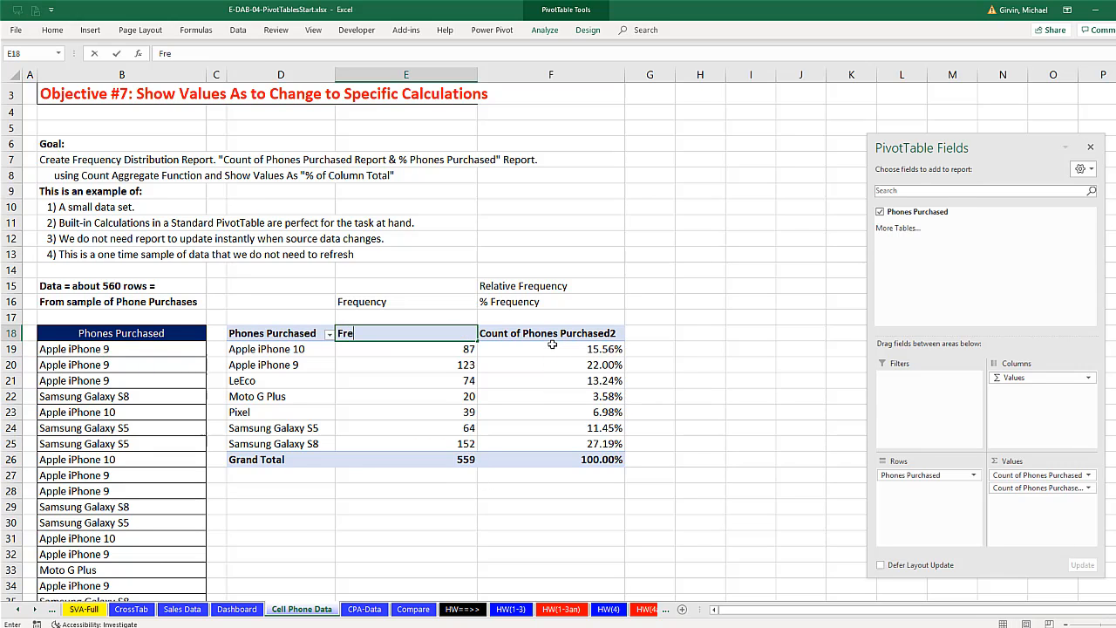
{"action": "type", "text": "quency"}
{"action": "key", "text": "Return"}
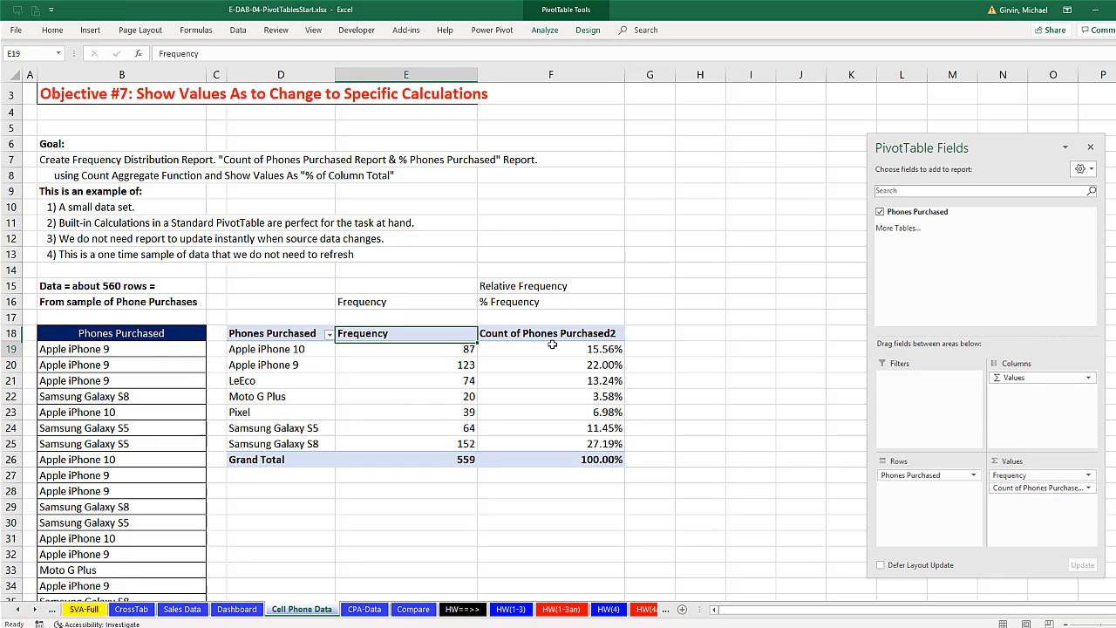
{"action": "left_click", "coordinate": [573, 335]}
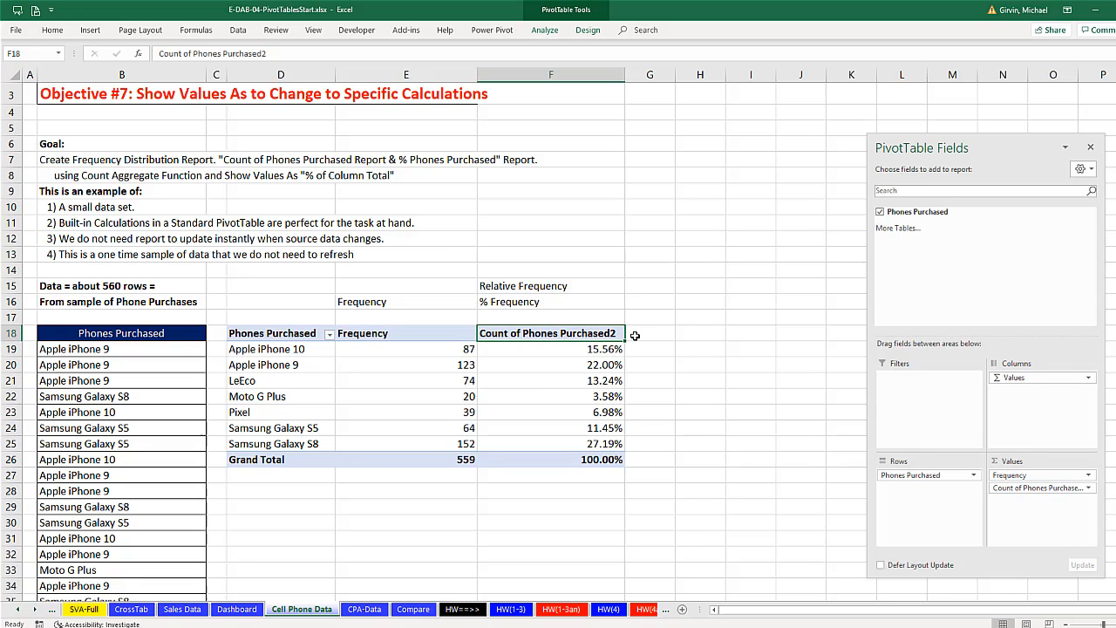
{"action": "type", "text": "% Relative Frequency"}
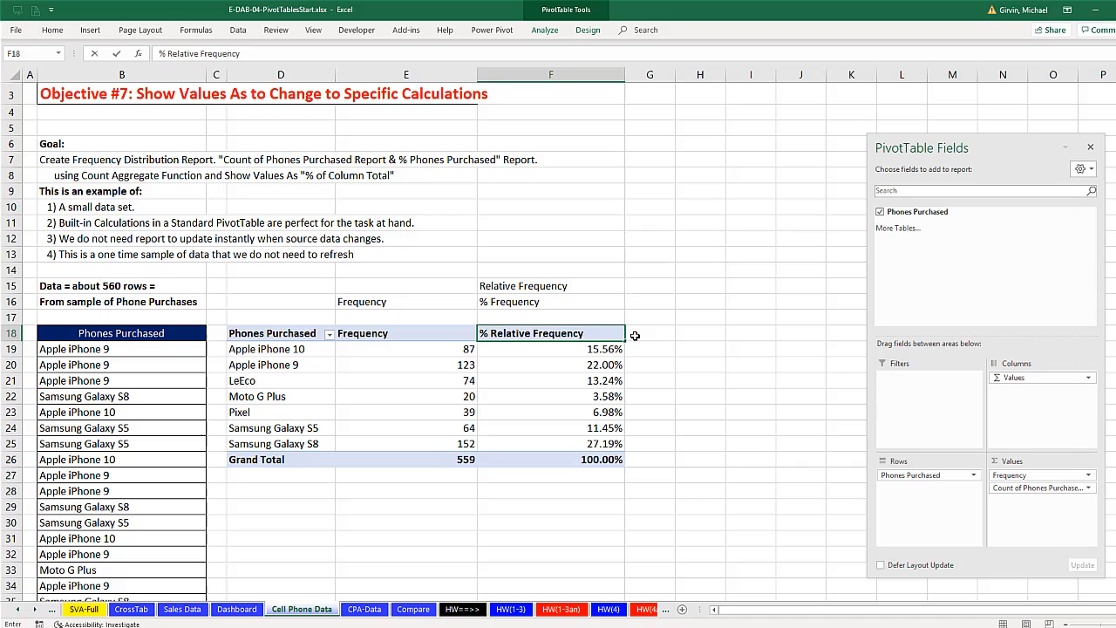
{"action": "key", "text": "Return"}
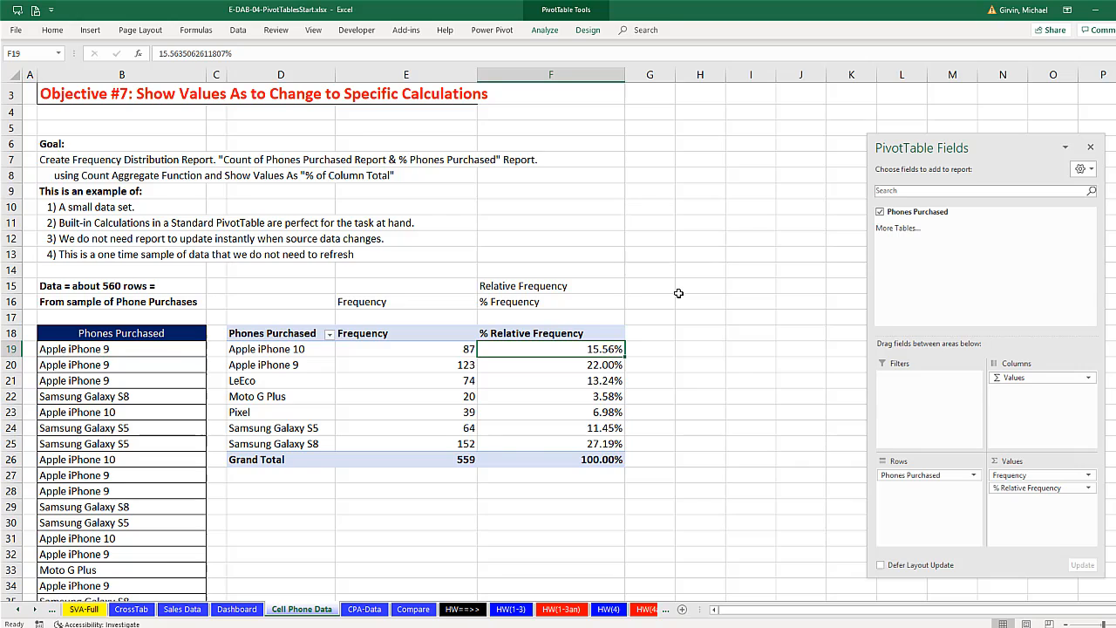
- On the CPA-Data worksheet, check the distinct entries in the CPA Prep Course? and Test Pass/Fail columns
{"action": "left_click", "coordinate": [366, 612]}
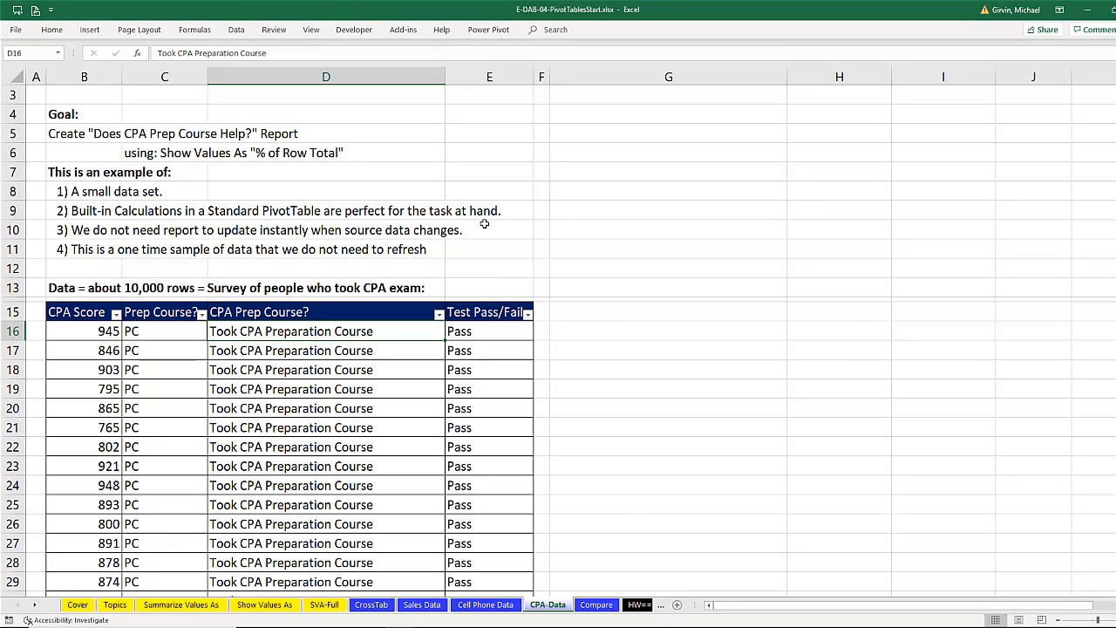
{"action": "left_click", "coordinate": [439, 314]}
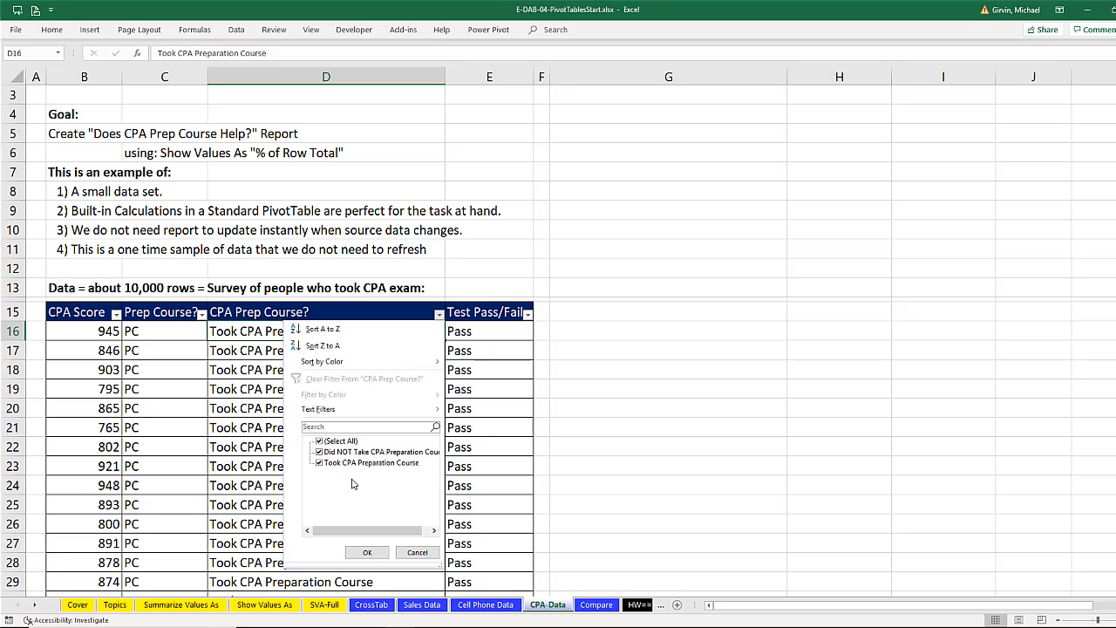
{"action": "left_click", "coordinate": [474, 326]}
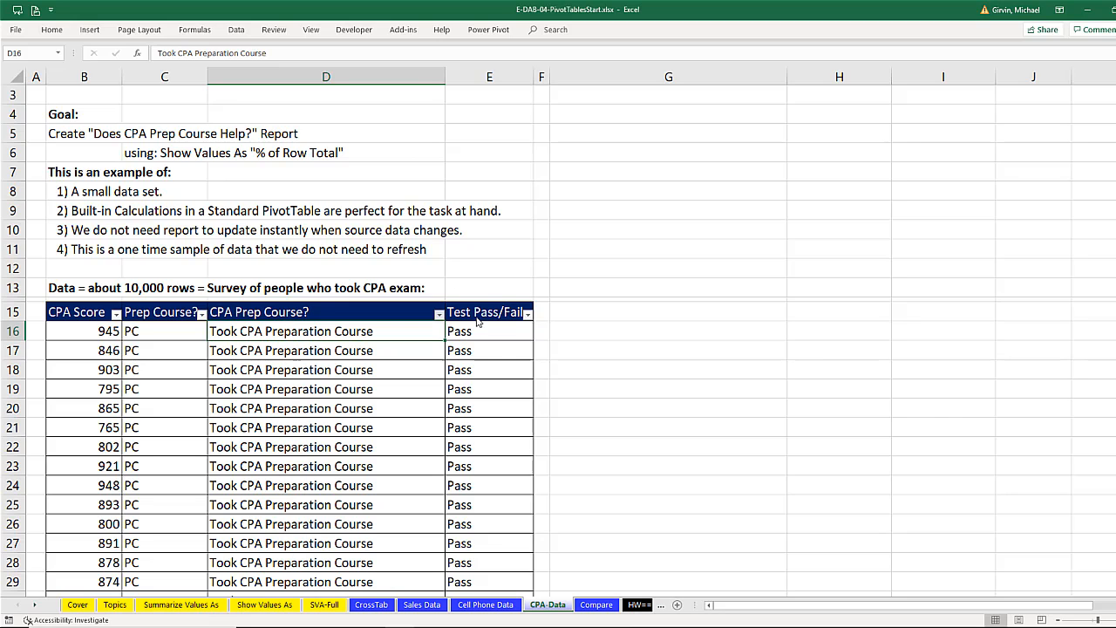
{"action": "left_click", "coordinate": [486, 312]}
{"action": "left_click", "coordinate": [527, 314]}
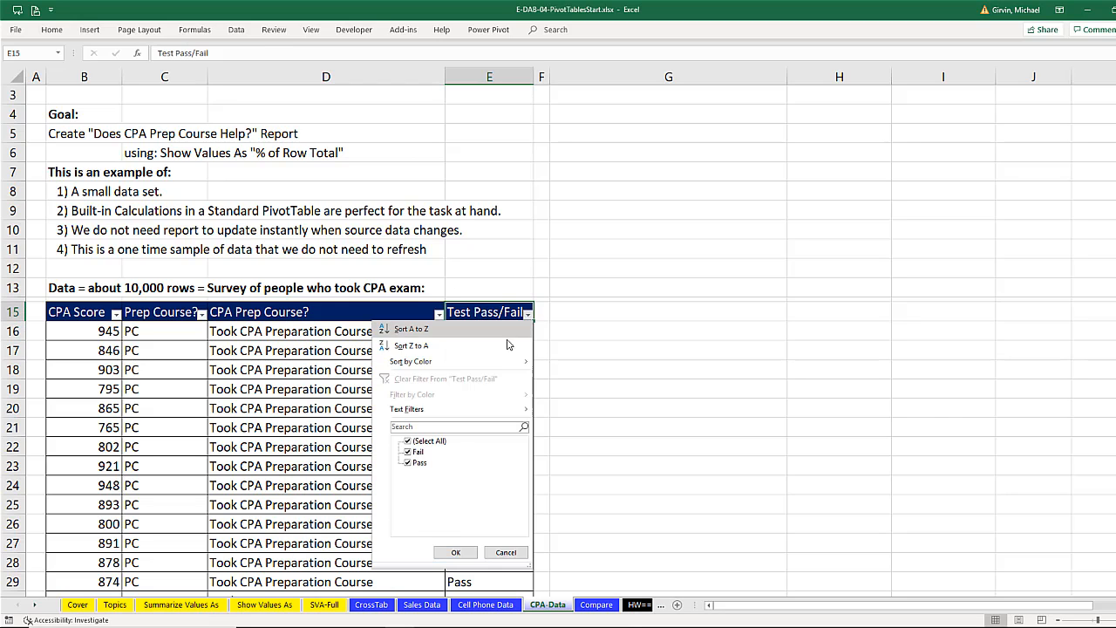
{"action": "left_click", "coordinate": [476, 312]}
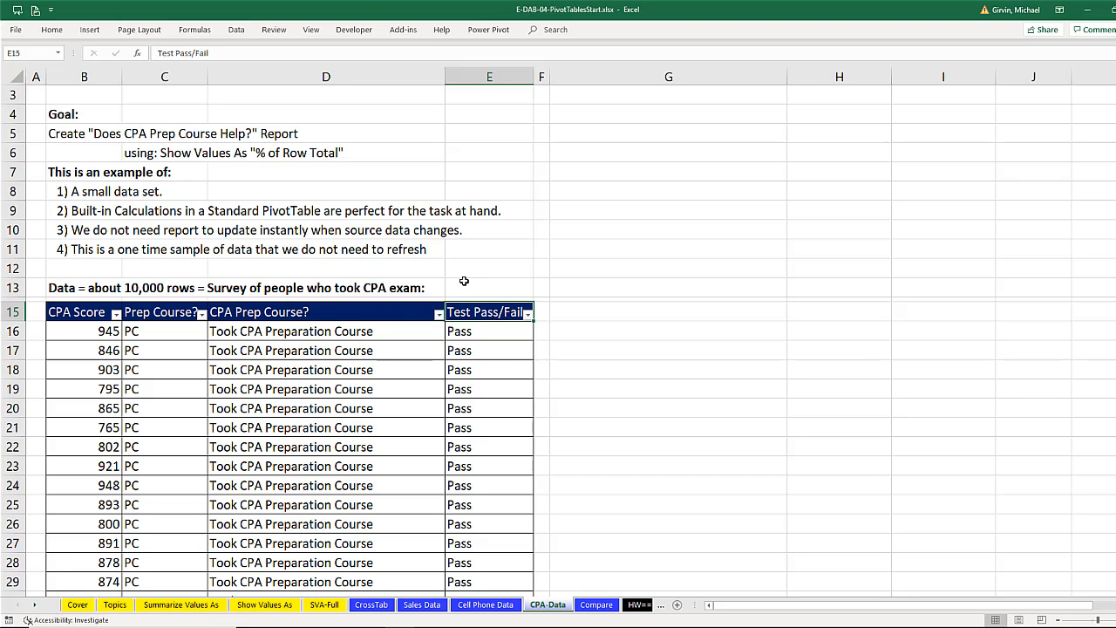
- Create a PivotTable from the CPA exam survey data, placed on the existing CPA-Data worksheet at cell G15
{"action": "left_click", "coordinate": [389, 352]}
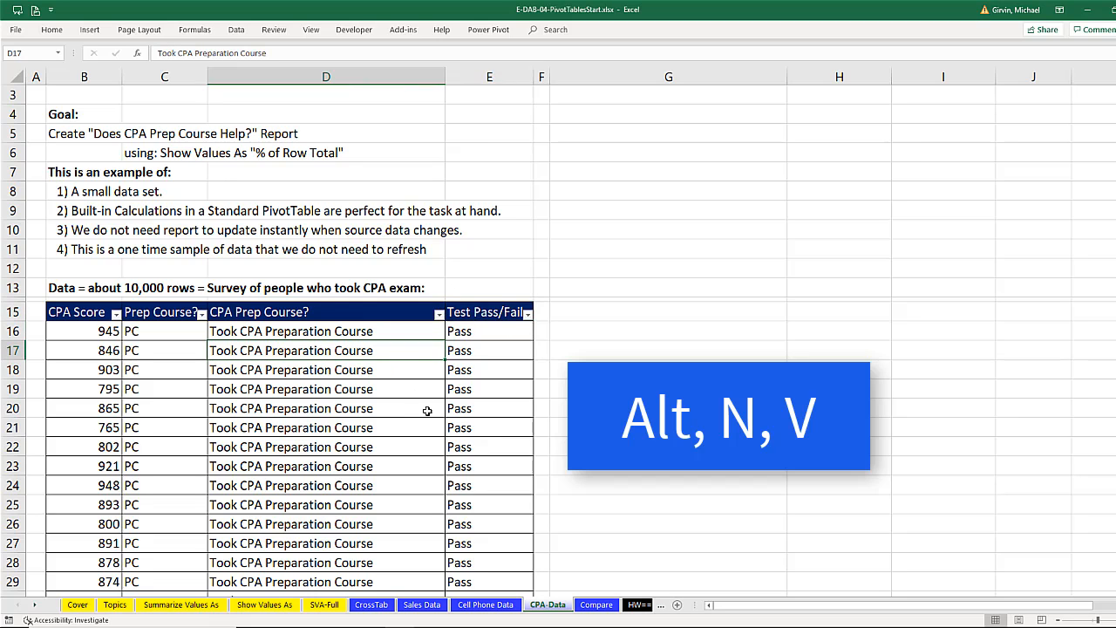
{"action": "key", "text": "alt+n"}
{"action": "key", "text": "v"}
{"action": "left_click", "coordinate": [619, 271]}
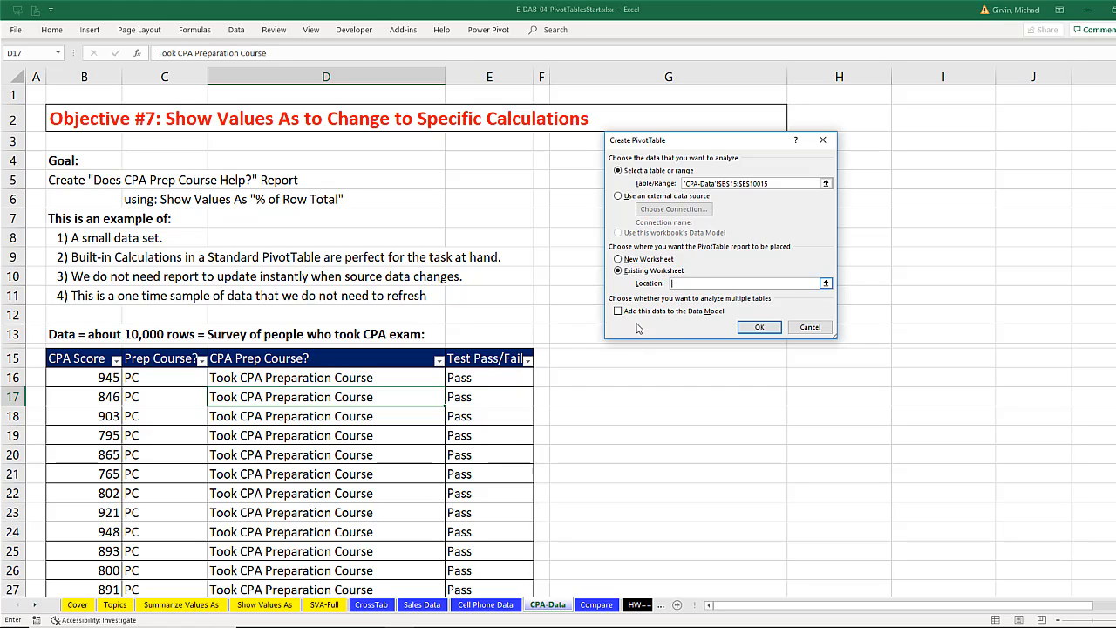
{"action": "left_click", "coordinate": [602, 358]}
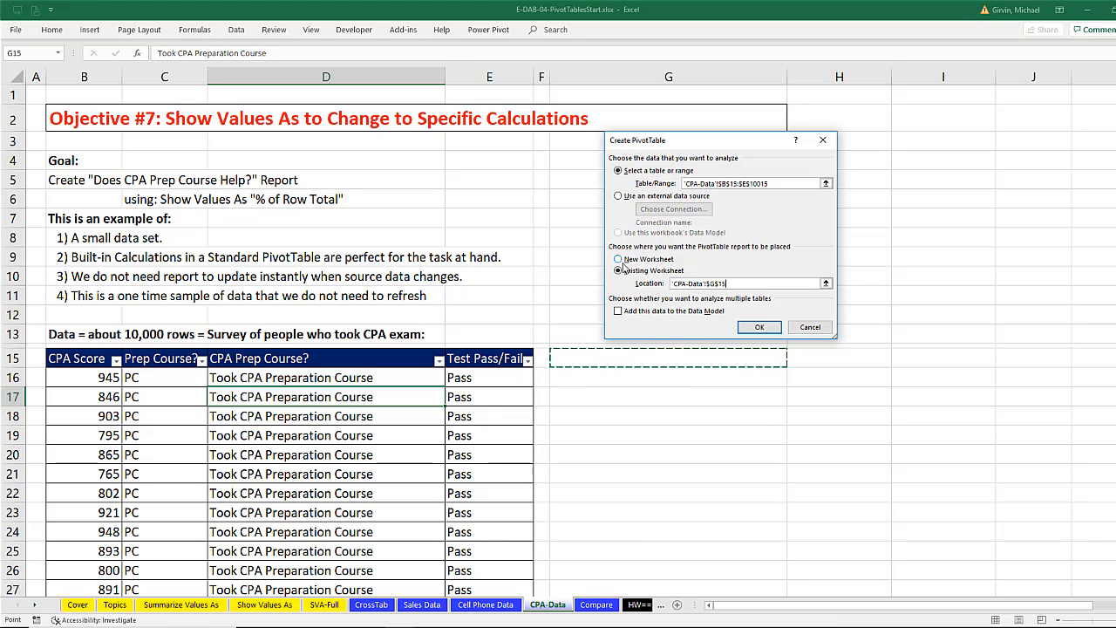
{"action": "left_click", "coordinate": [759, 327]}
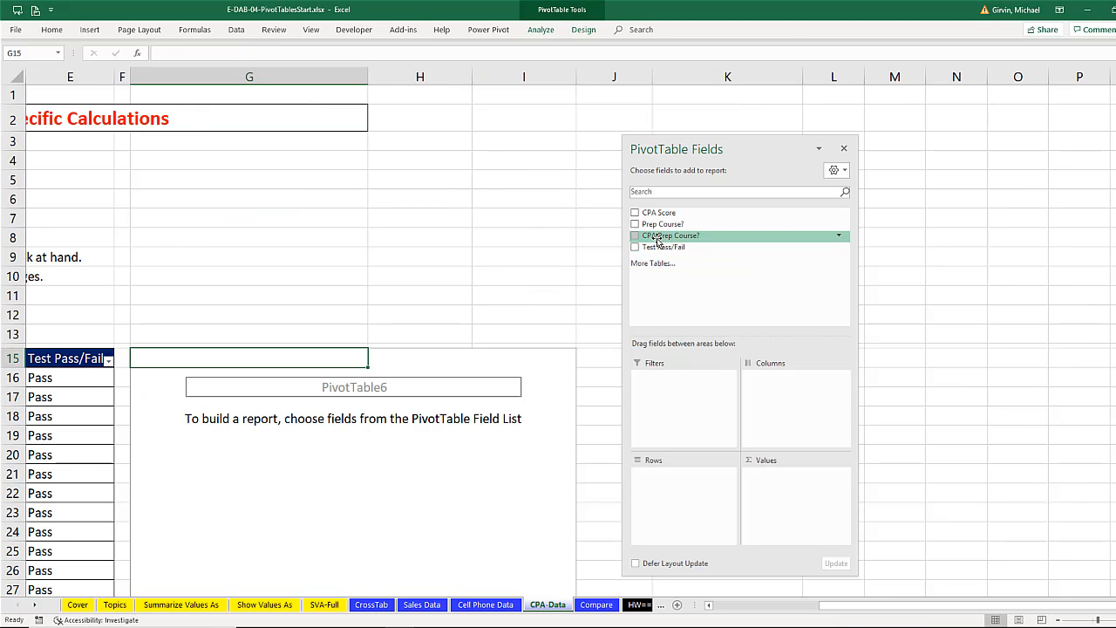
- Lay out the PivotTable with CPA Prep Course? as rows, Test Pass/Fail as columns, and the count of Test Pass/Fail as values
{"action": "left_click_drag", "start_coordinate": [671, 236], "coordinate": [696, 506]}
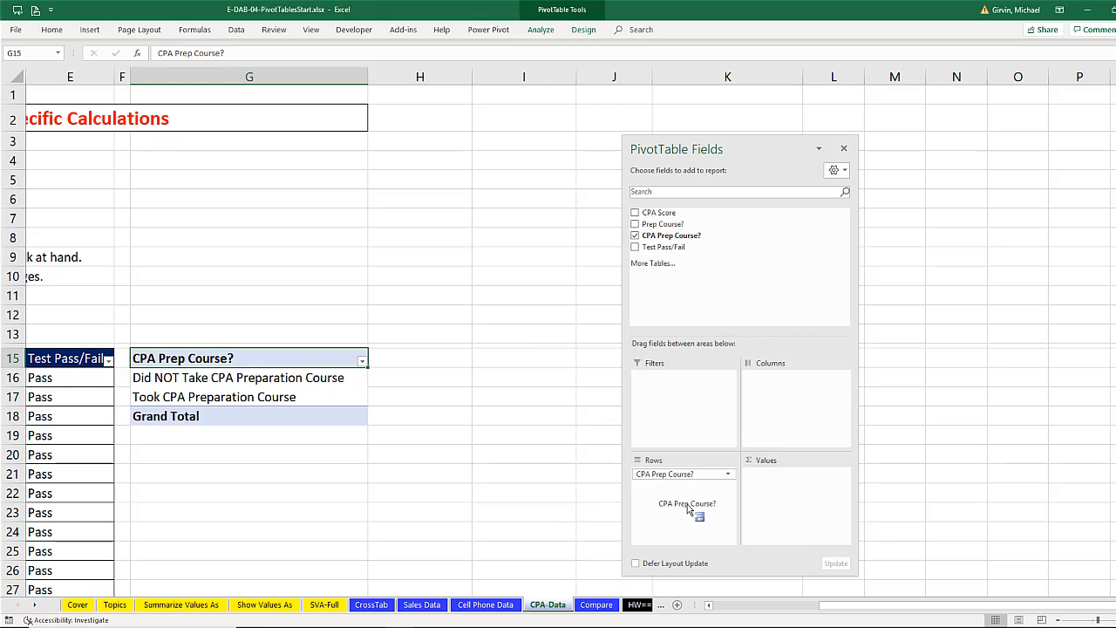
{"action": "left_click_drag", "start_coordinate": [663, 247], "coordinate": [774, 399]}
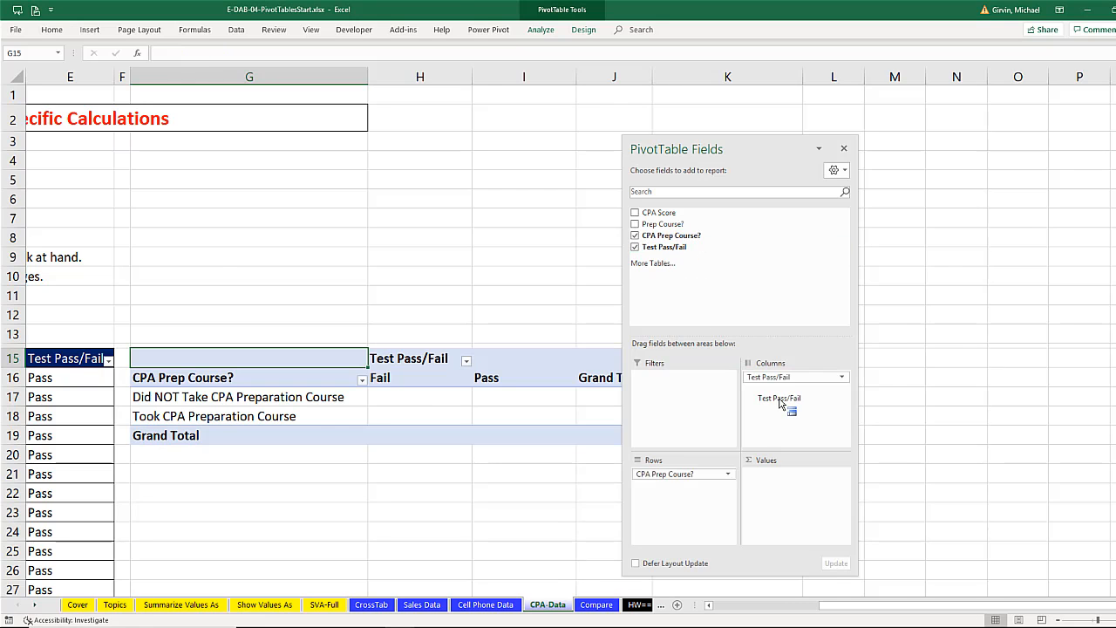
{"action": "left_click_drag", "start_coordinate": [699, 150], "coordinate": [781, 151]}
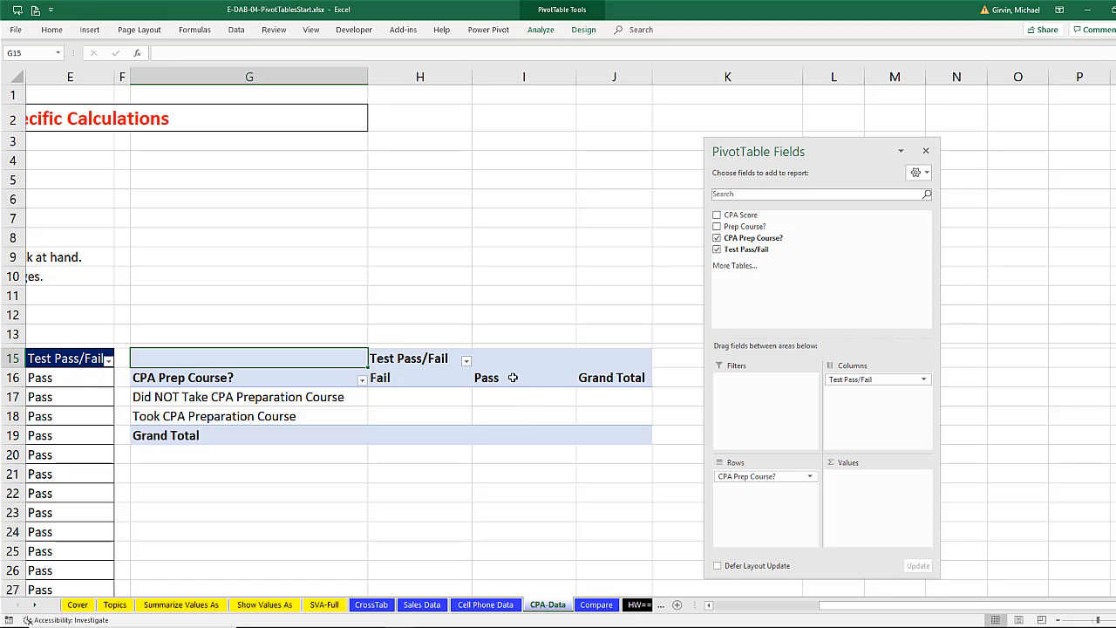
{"action": "left_click", "coordinate": [508, 414]}
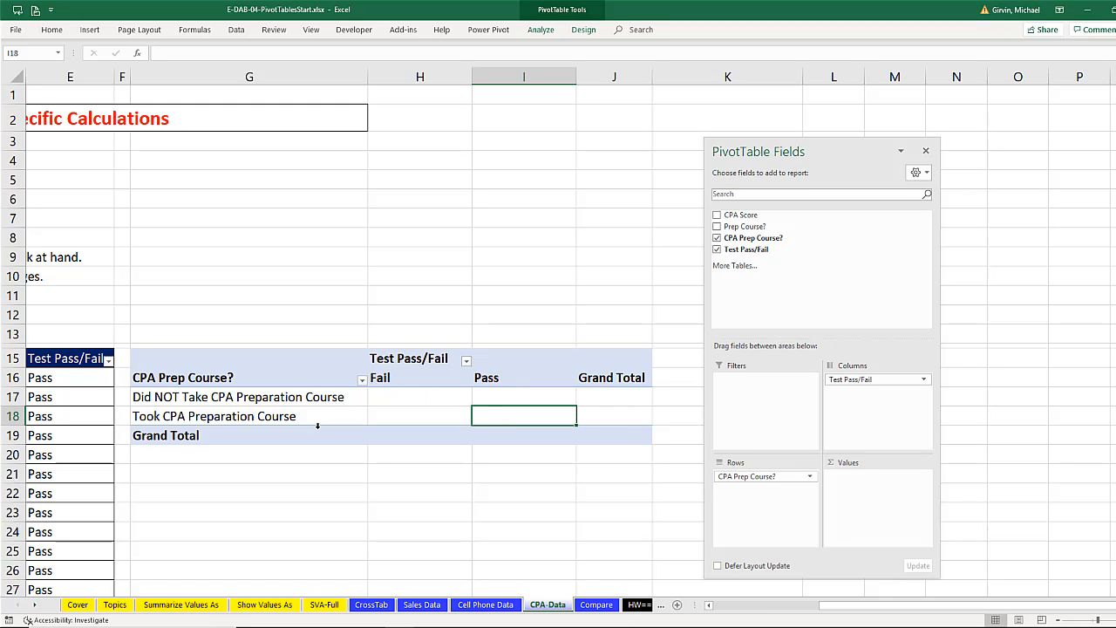
{"action": "left_click", "coordinate": [394, 399]}
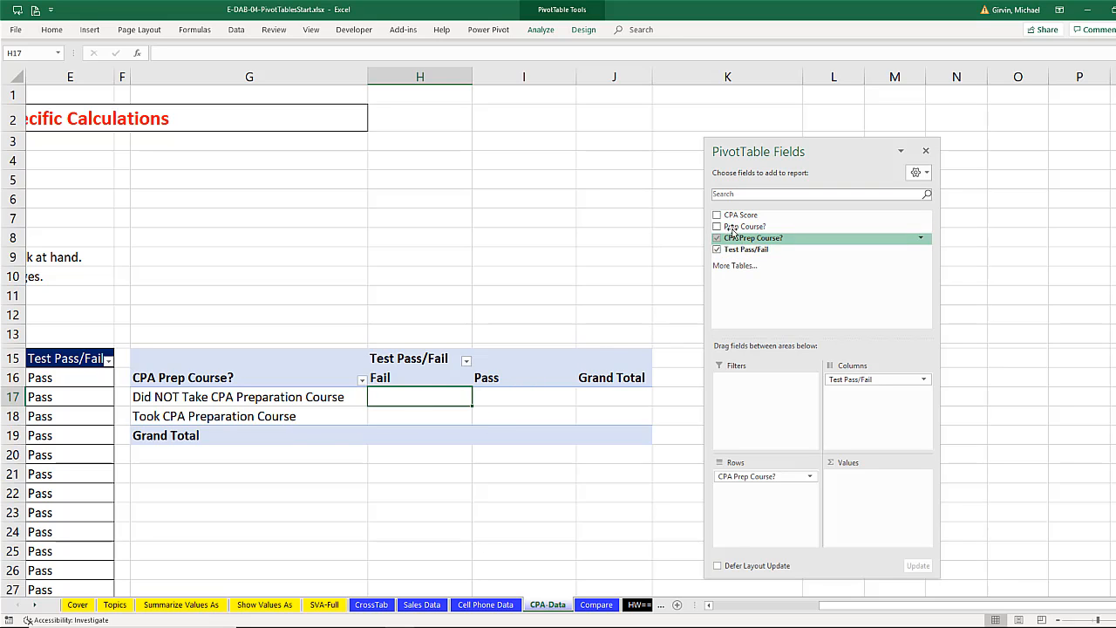
{"action": "left_click_drag", "start_coordinate": [732, 250], "coordinate": [850, 489]}
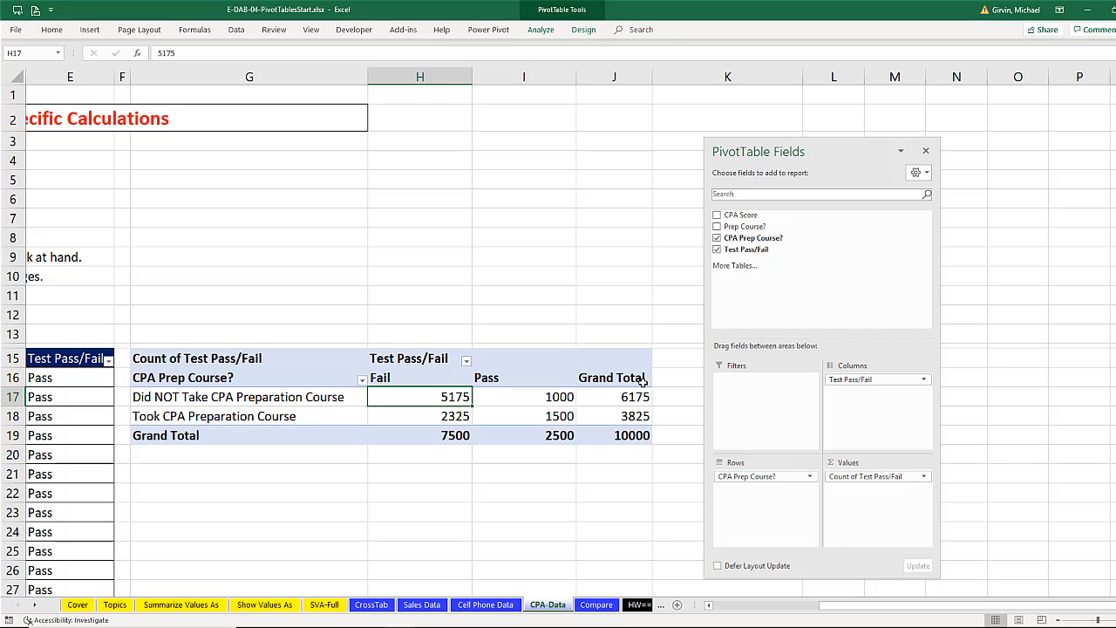
- Show the Test Pass/Fail counts as % of Row Total
{"action": "left_click", "coordinate": [558, 396]}
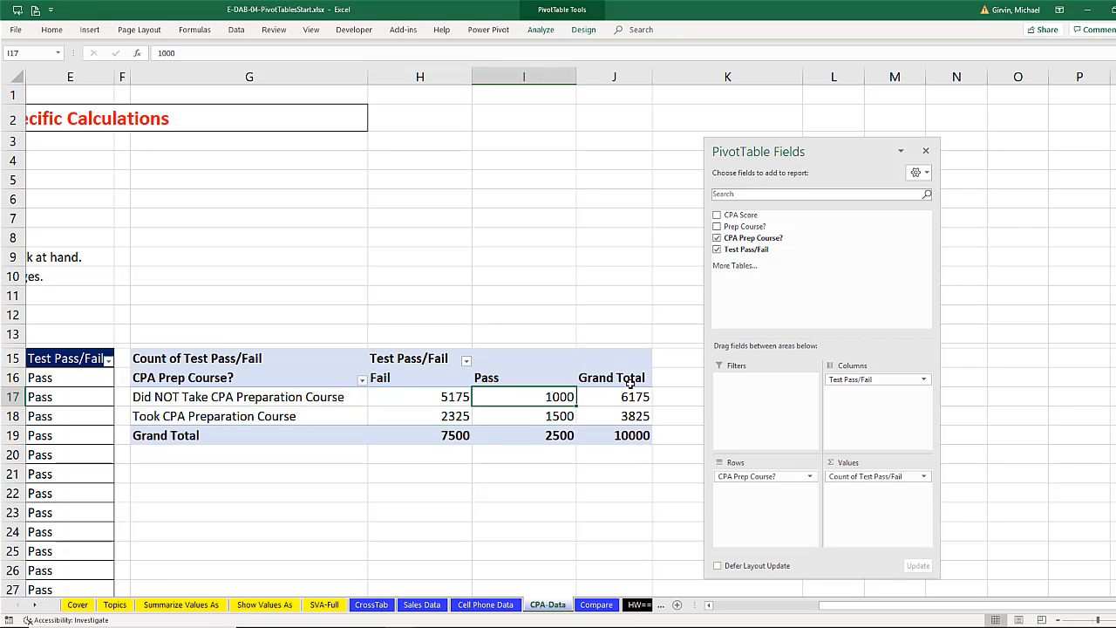
{"action": "left_click", "coordinate": [441, 394]}
{"action": "left_click", "coordinate": [493, 397]}
{"action": "right_click", "coordinate": [406, 398]}
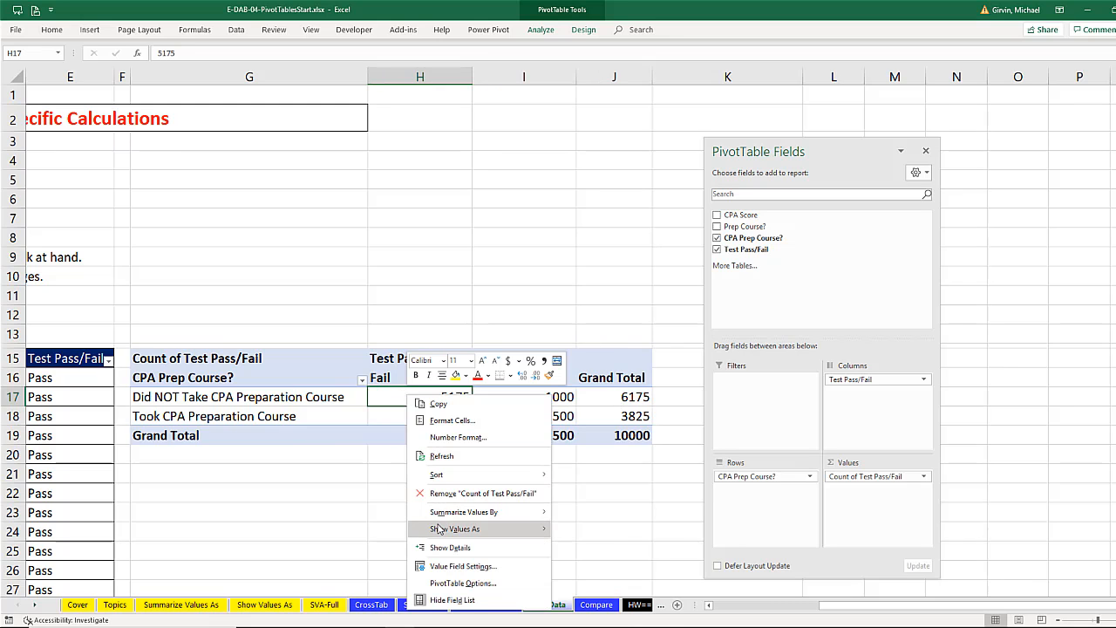
{"action": "mouse_move", "coordinate": [440, 529]}
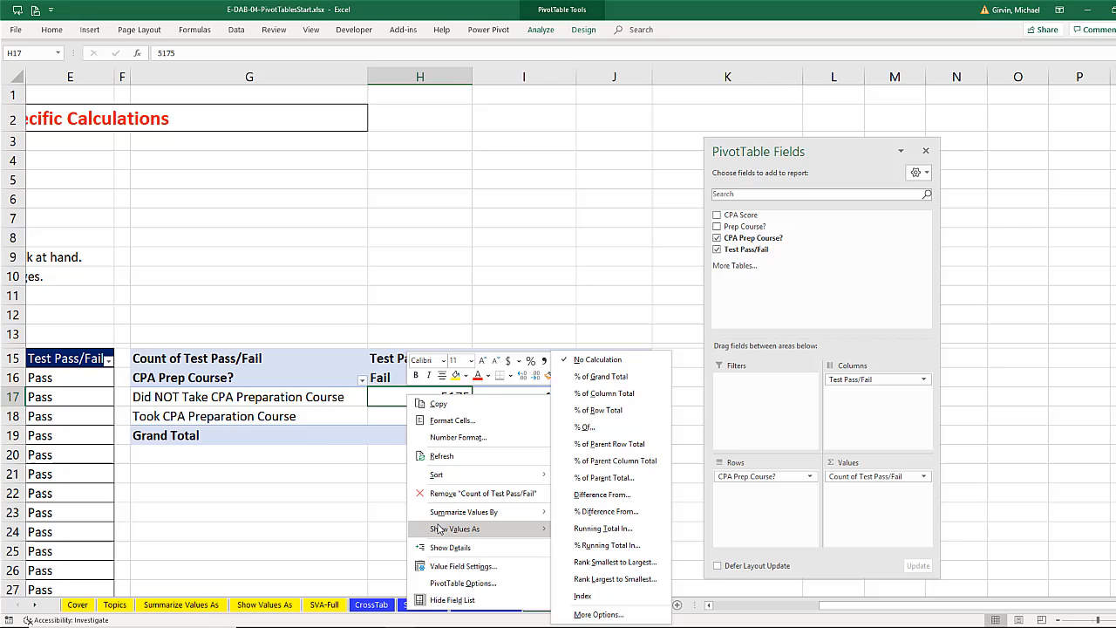
{"action": "left_click", "coordinate": [606, 411]}
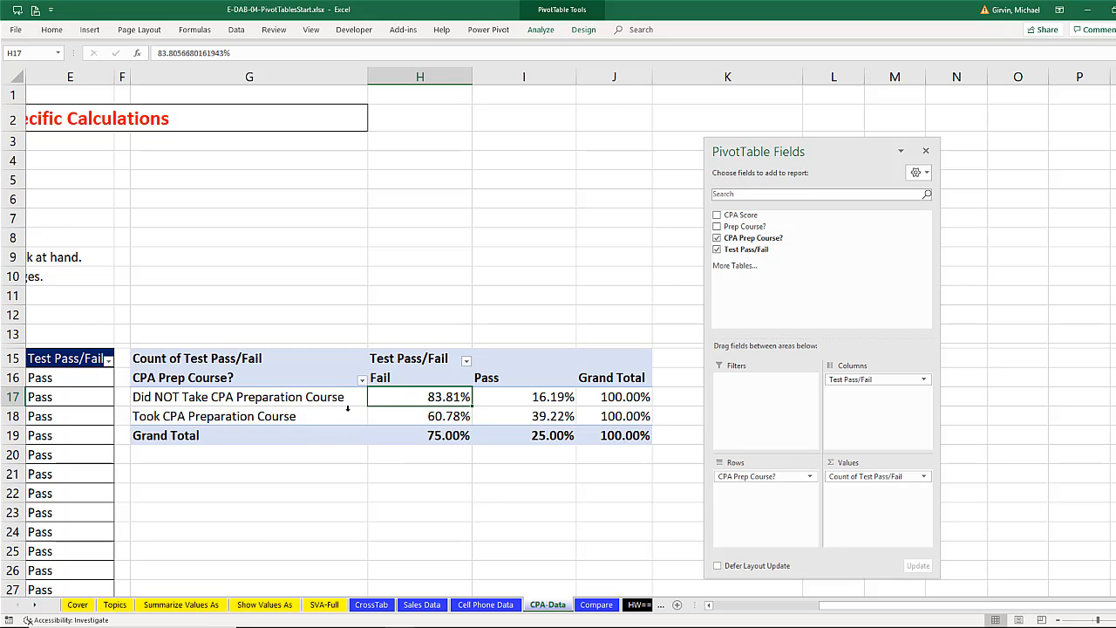
- Examine the pass and fail percentages for people who took the CPA preparation course and the overall pass percentage
{"action": "left_click", "coordinate": [401, 418]}
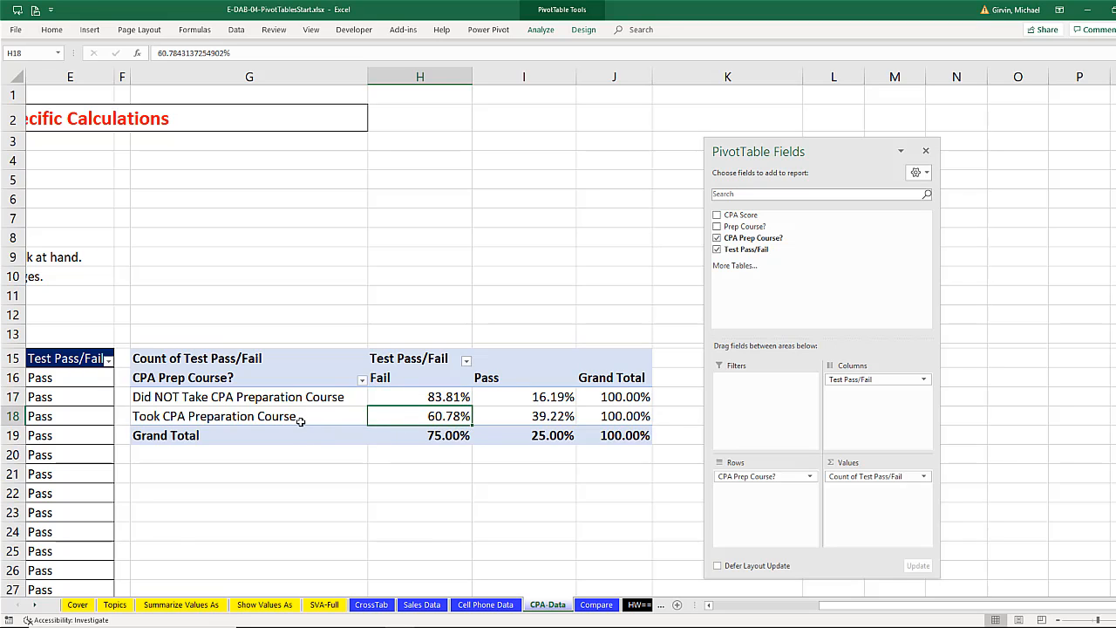
{"action": "left_click", "coordinate": [538, 418]}
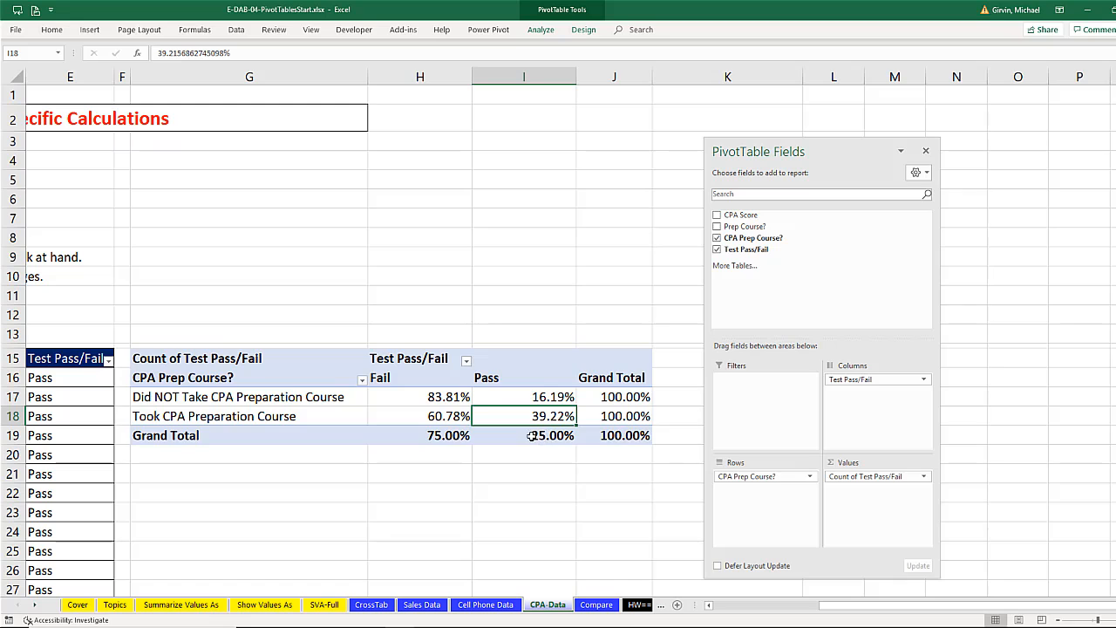
{"action": "mouse_move", "coordinate": [533, 418]}
{"action": "left_click", "coordinate": [556, 438]}
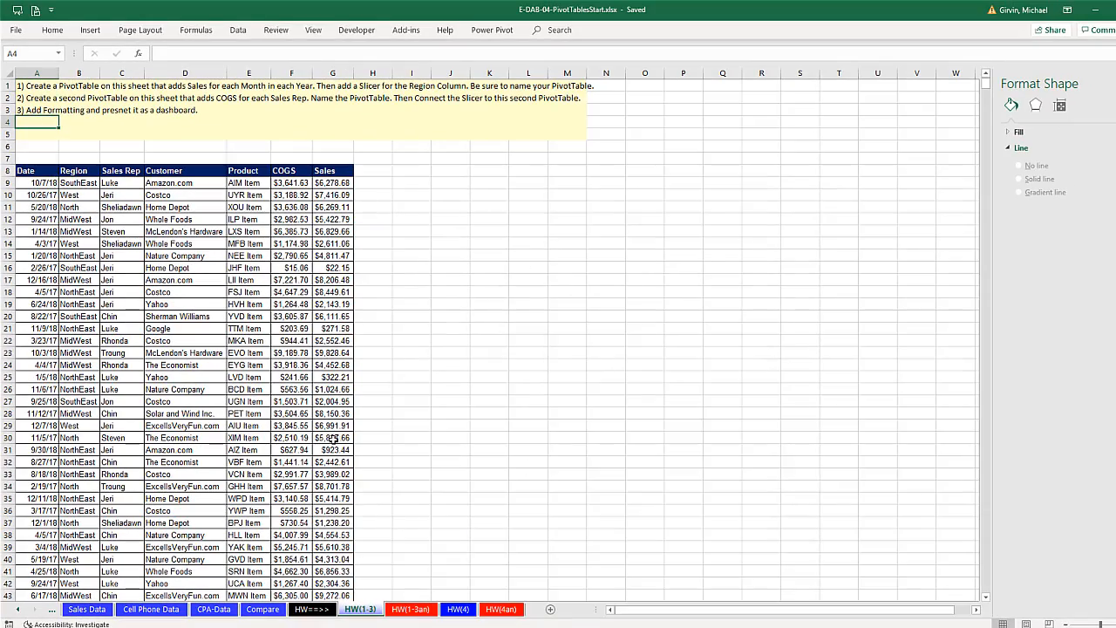
- Look through the homework worksheets and review the finished reports on the Cell Phone Data, Sales Data and CrossTab worksheets
{"action": "left_click", "coordinate": [410, 608]}
{"action": "left_click", "coordinate": [456, 610]}
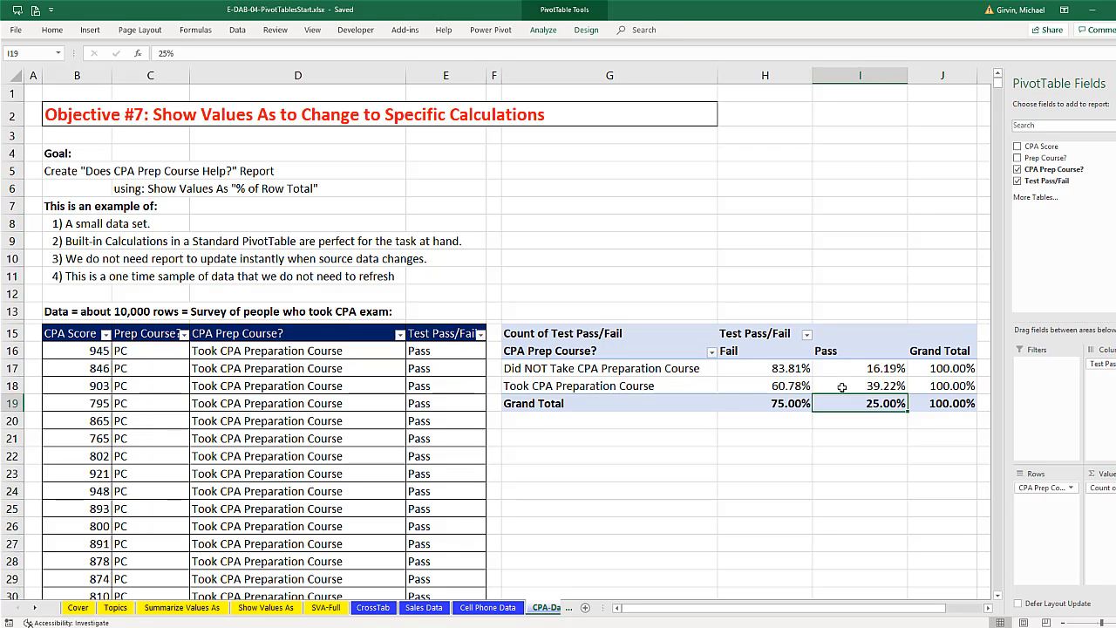
{"action": "left_click", "coordinate": [486, 608]}
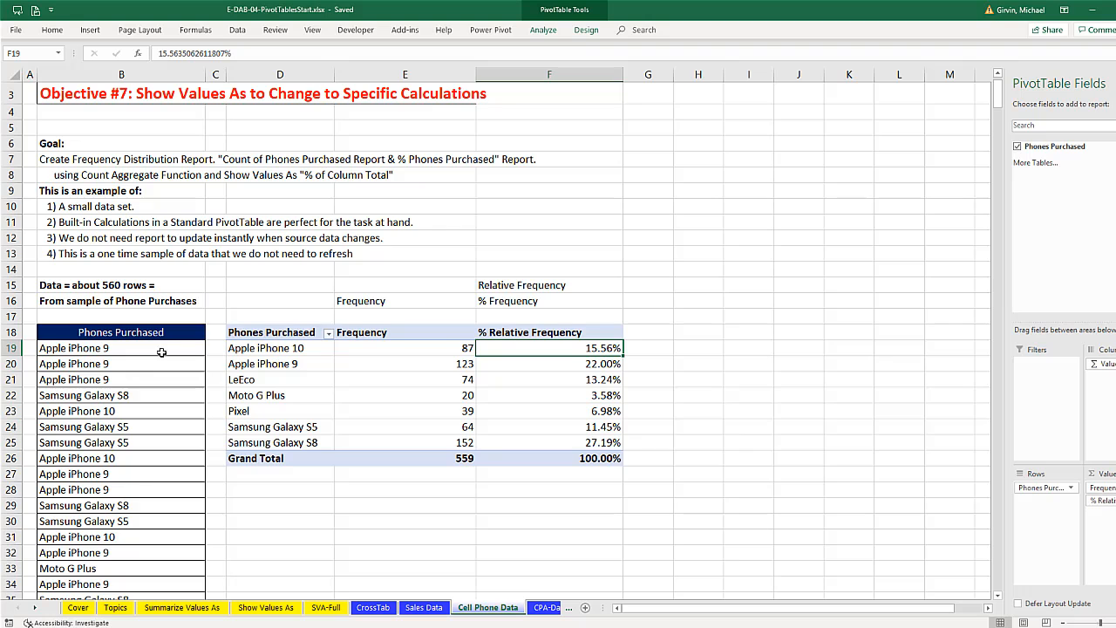
{"action": "left_click", "coordinate": [436, 607]}
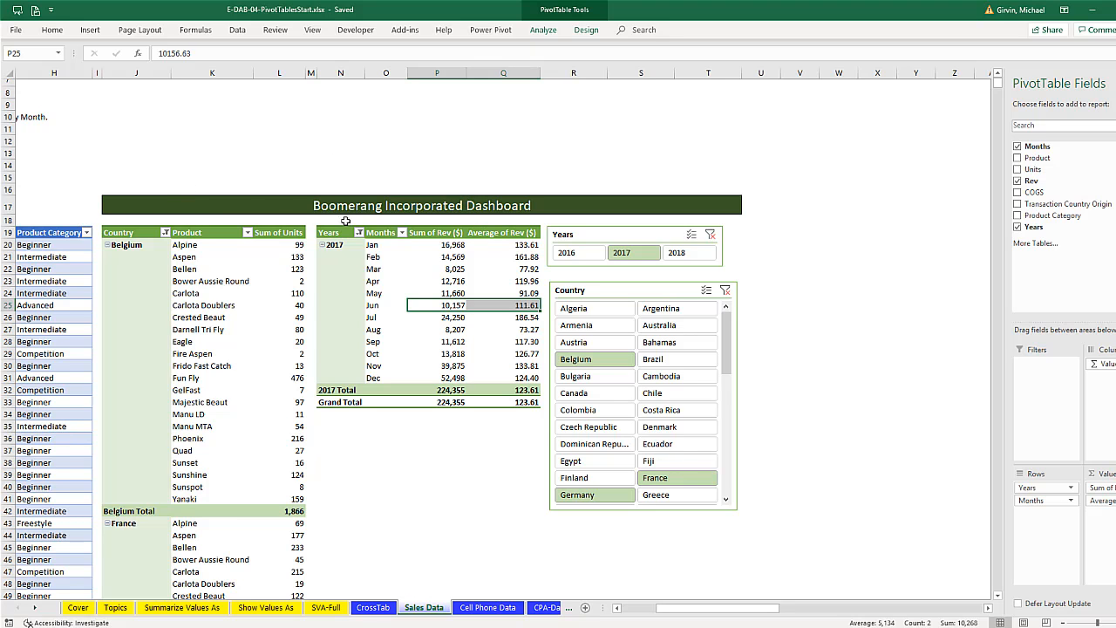
{"action": "left_click", "coordinate": [369, 609]}
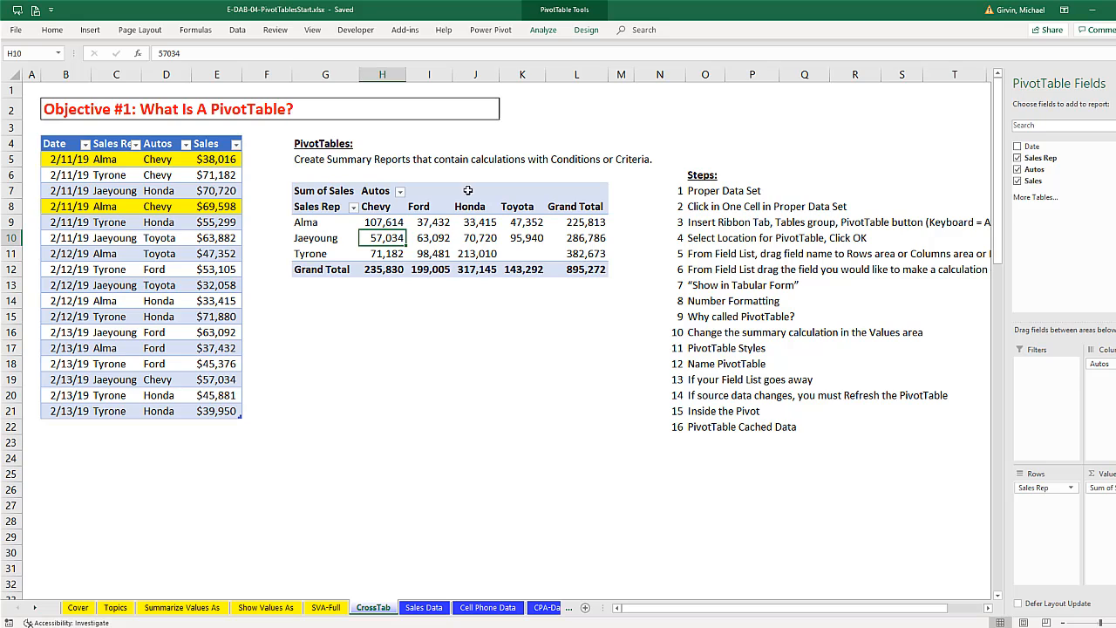